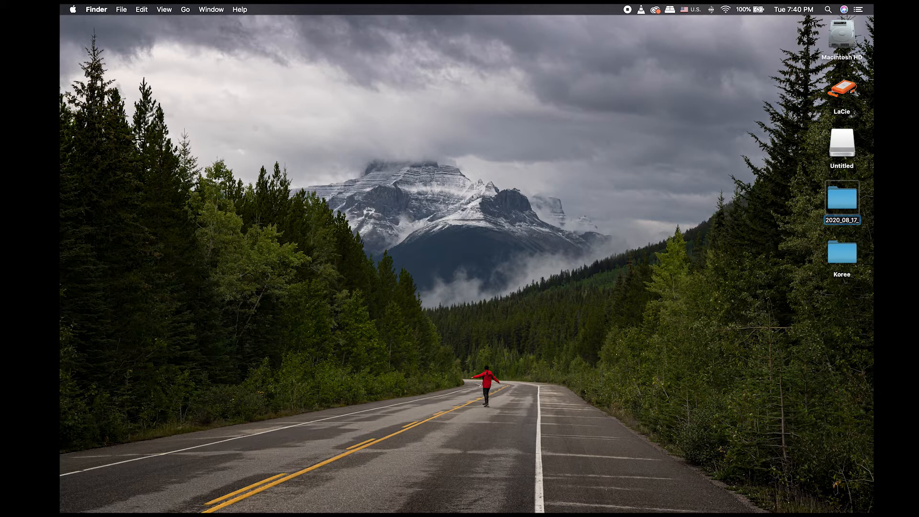
Name the desktop folder 2020_08_17_Banff and open it from a system-wide search for its name
text(ff)
click(800, 242)
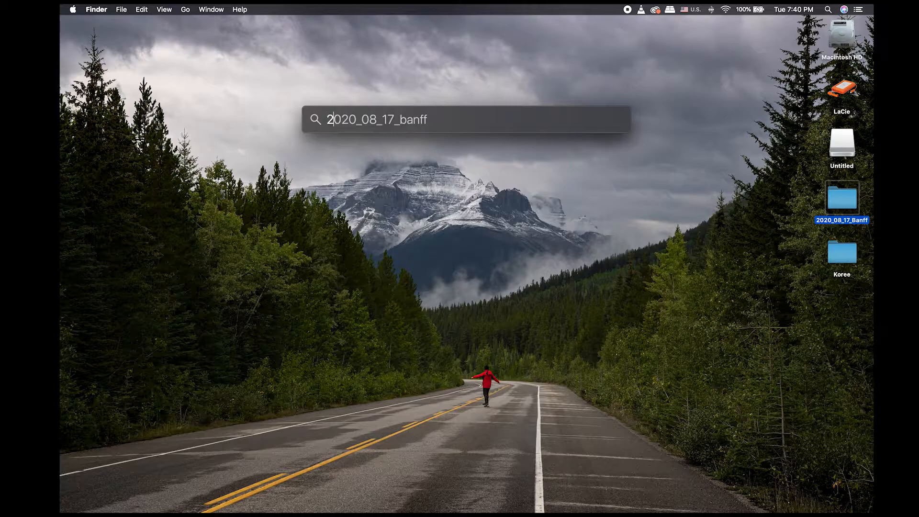
click(357, 119)
text(_)
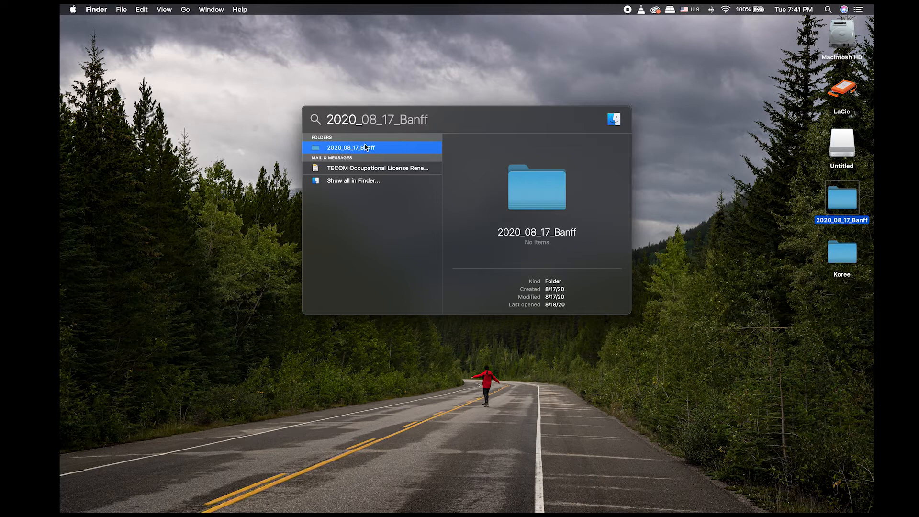
double_click(318, 151)
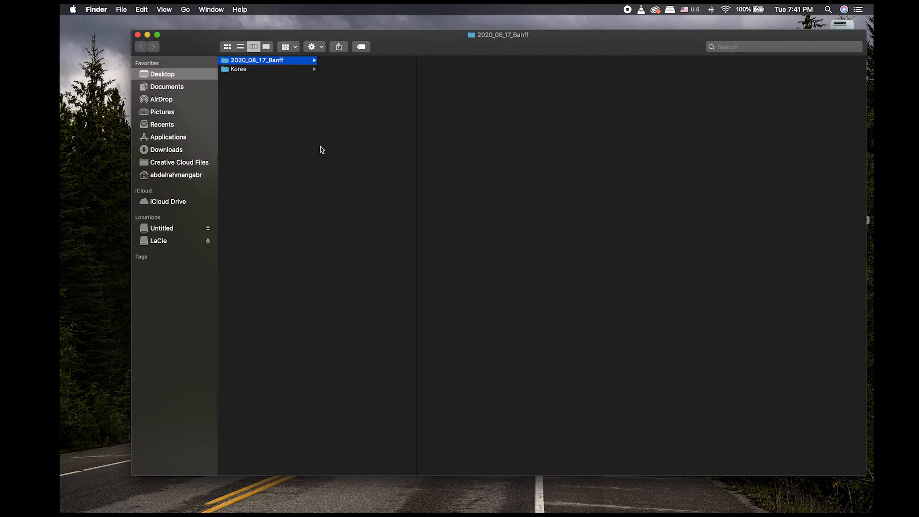
drag(200, 44, 167, 61)
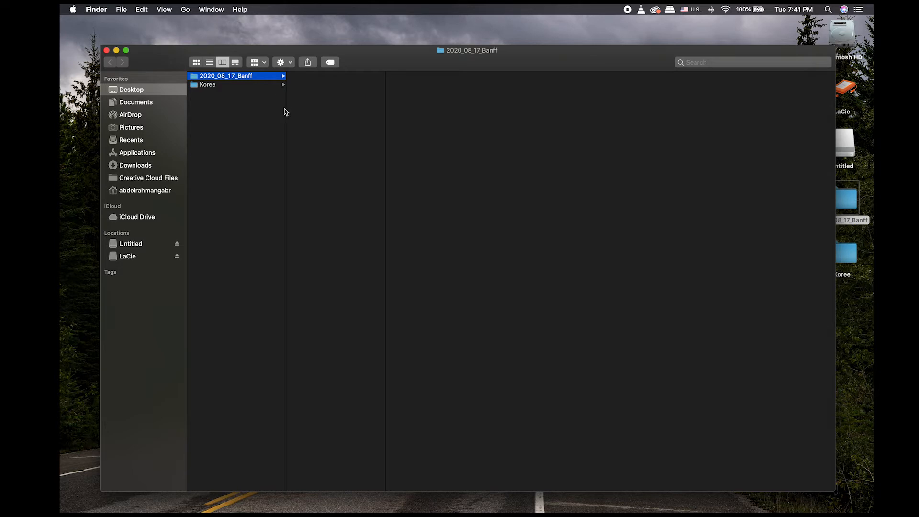
Create a subfolder named Capture inside 2020_08_17_Banff
click(266, 109)
click(246, 78)
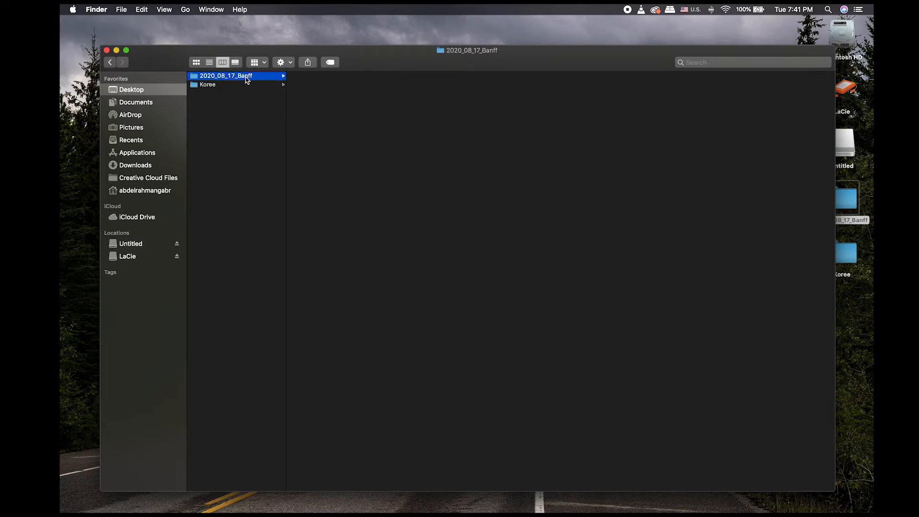
right_click(320, 127)
click(335, 128)
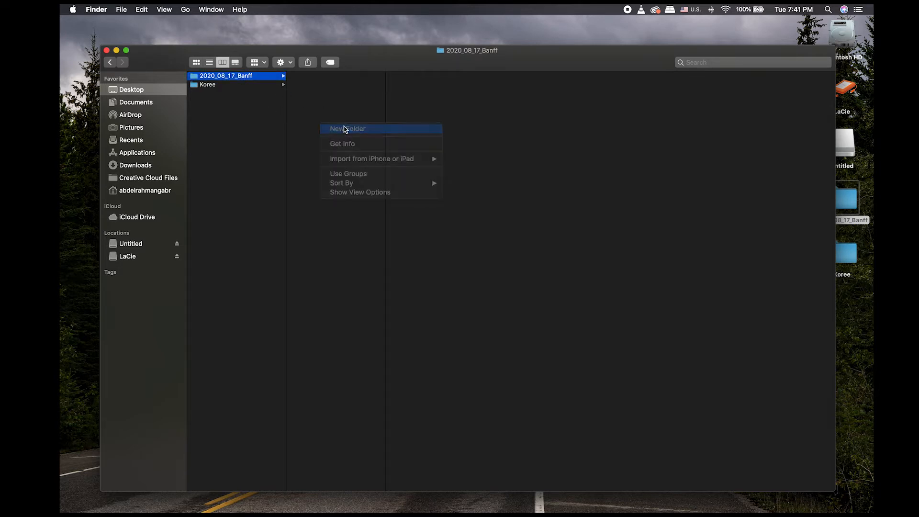
text(Capture)
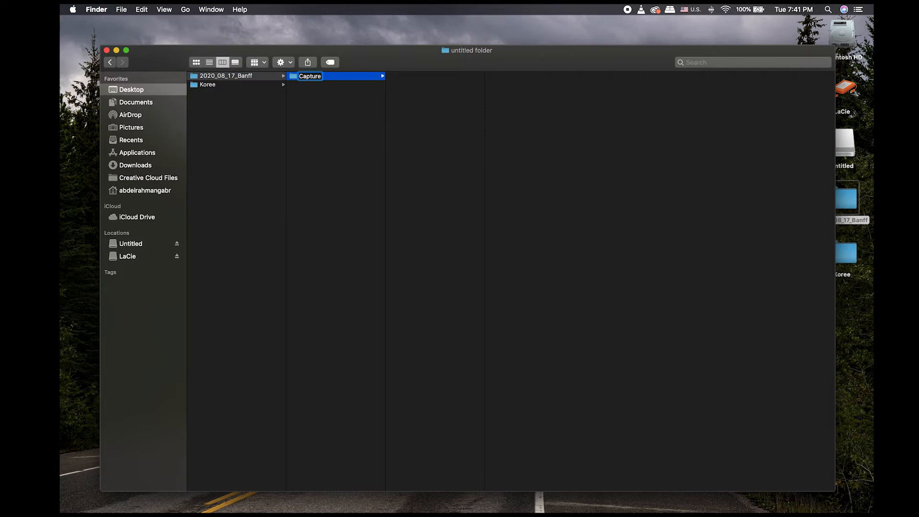
click(362, 133)
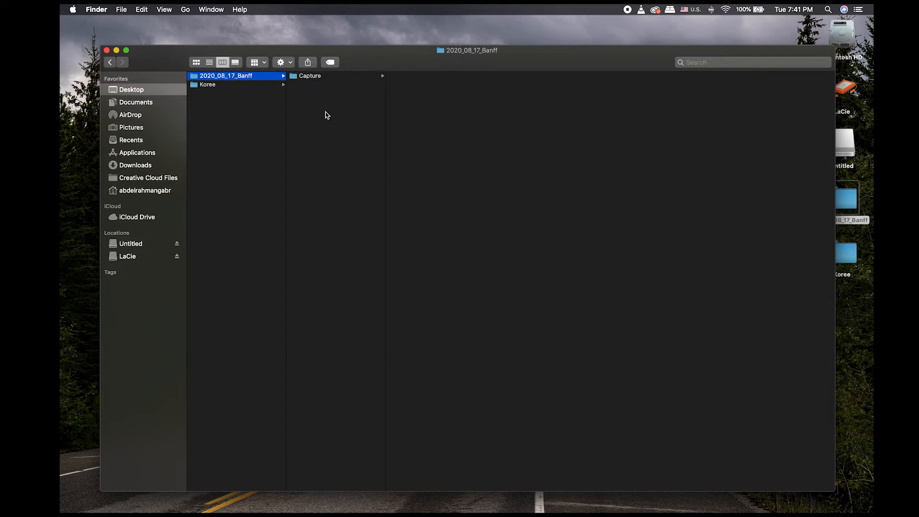
Create a second subfolder named Working Folder inside 2020_08_17_Banff
right_click(325, 112)
click(353, 116)
text(Working Folder)
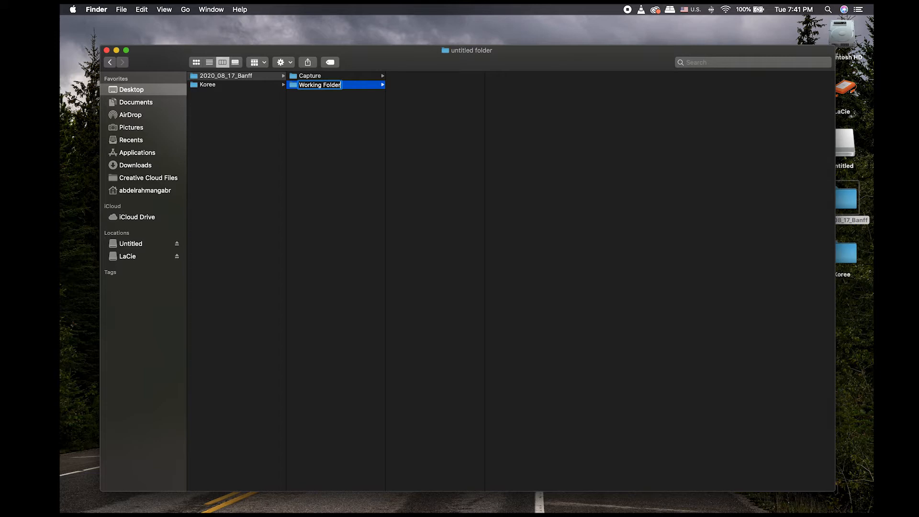
click(318, 128)
Create a third subfolder named Resizes inside 2020_08_17_Banff and show the contents of the Capture folder
right_click(322, 128)
click(328, 128)
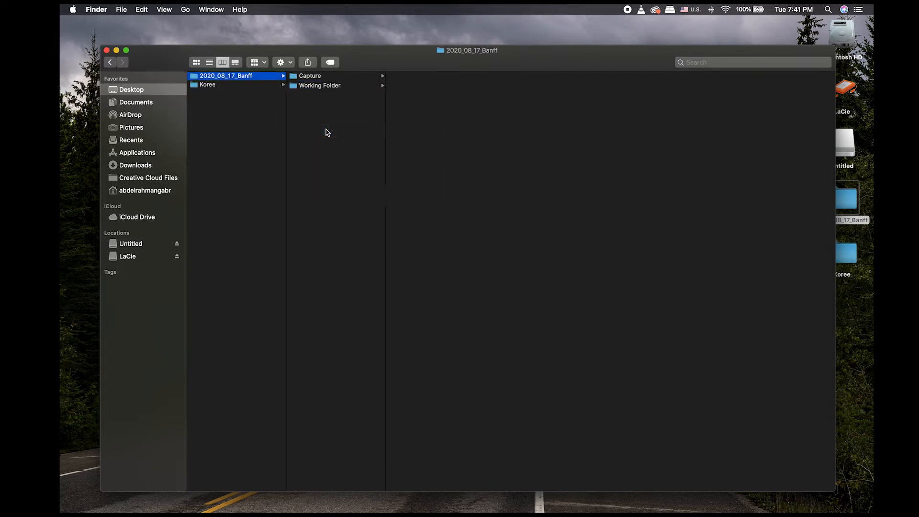
text(Re)
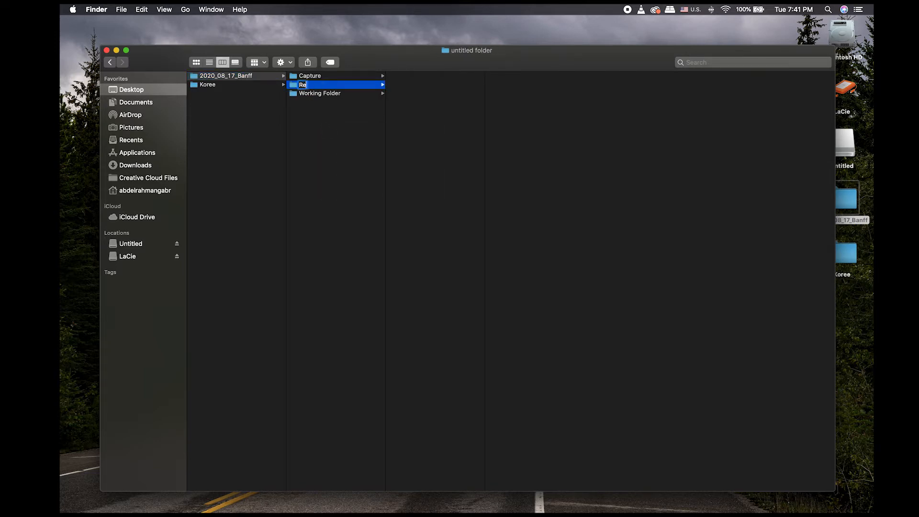
text(sizes)
key(Return)
click(354, 119)
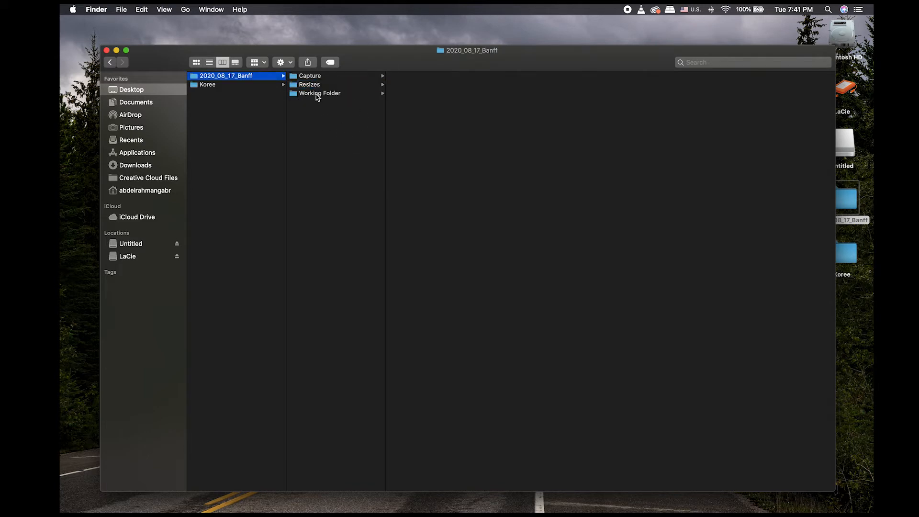
click(311, 76)
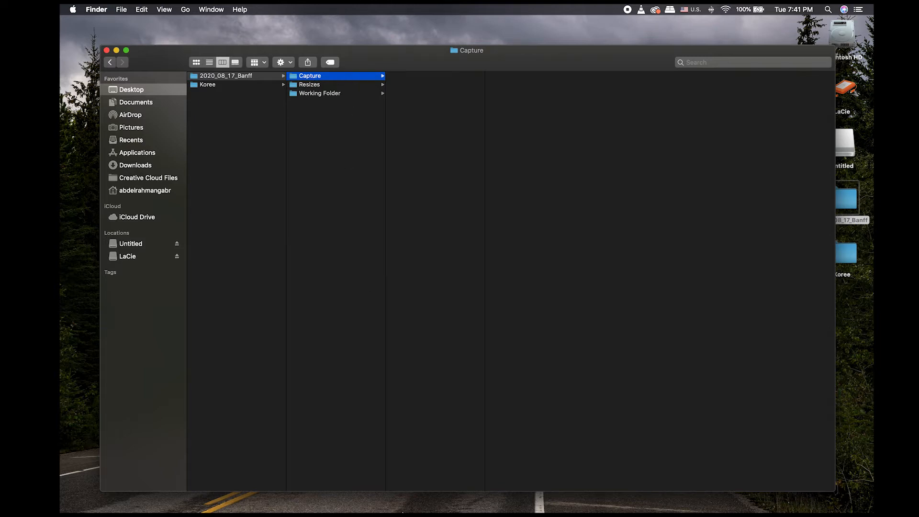
Switch to Lightroom Classic and look through the thumbnails of the 100MSDCF folder in the filmstrip
click(407, 500)
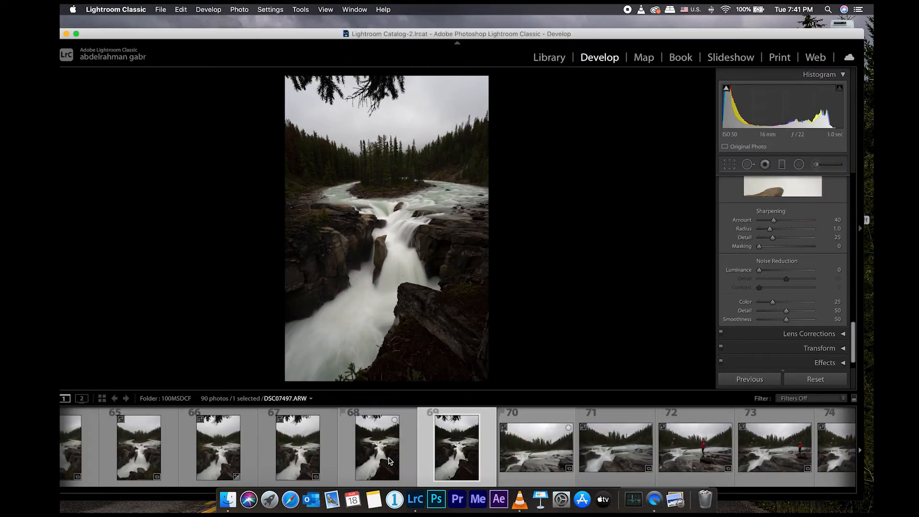
scroll(389, 461, left, 10)
scroll(385, 460, left, 10)
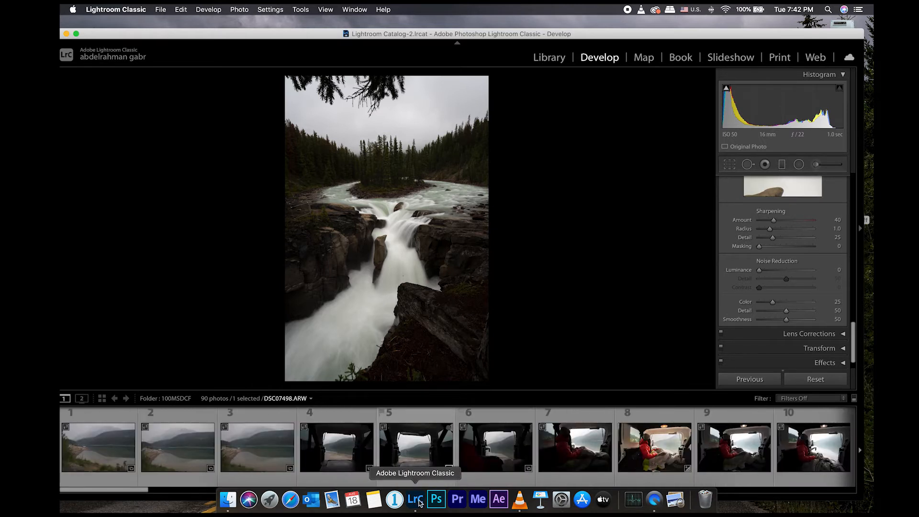
click(228, 502)
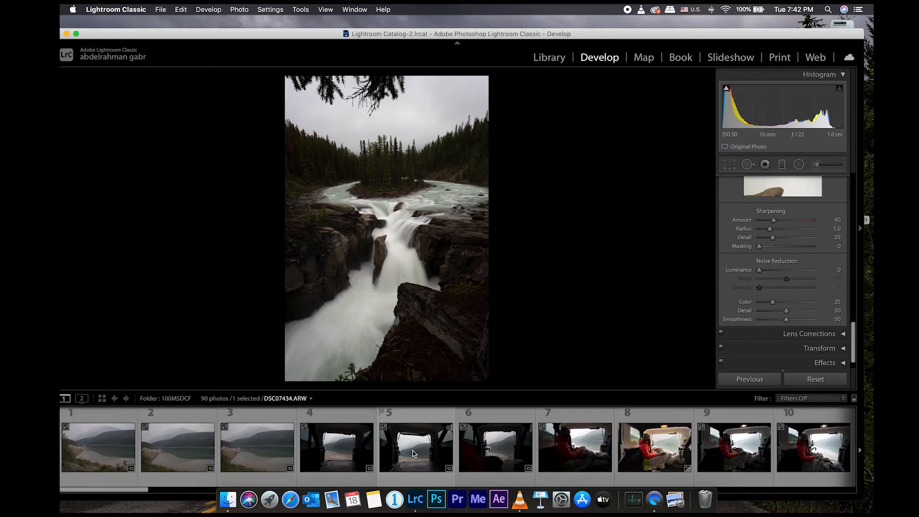
scroll(414, 453, right, 5)
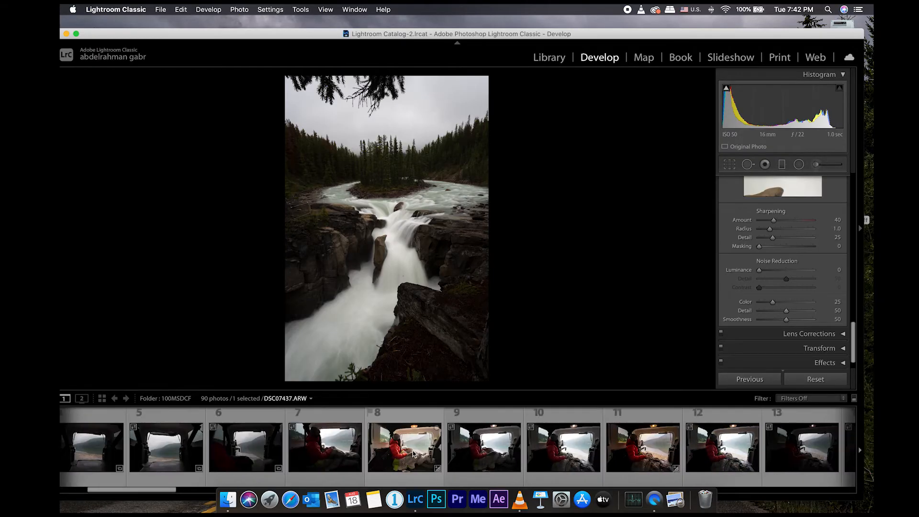
scroll(414, 453, left, 6)
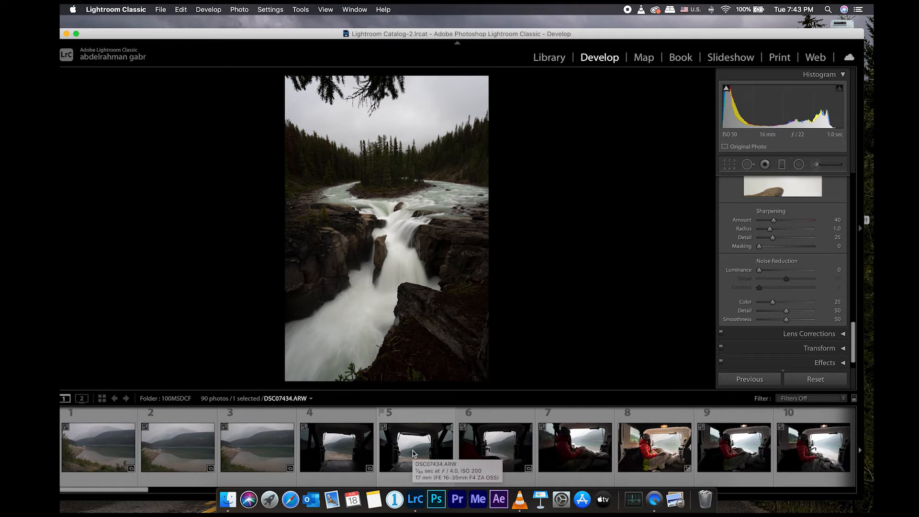
scroll(414, 454, right, 10)
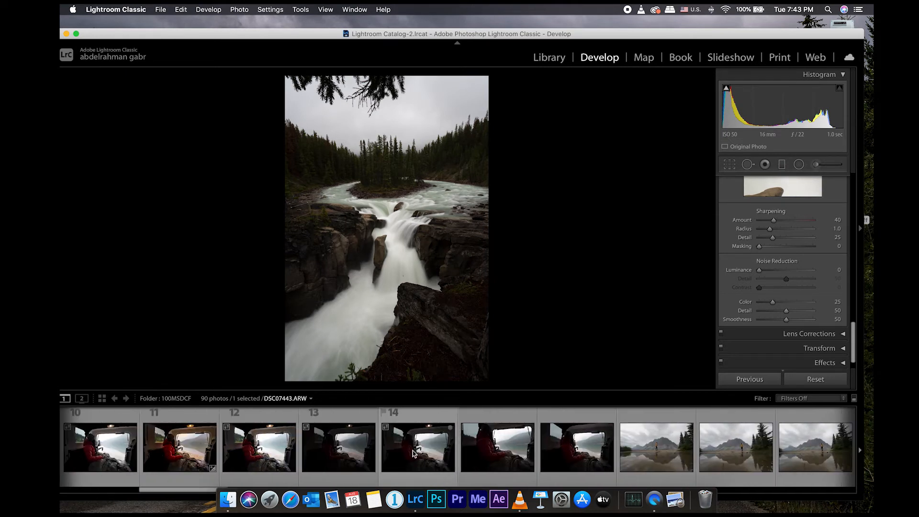
scroll(414, 453, right, 3)
scroll(414, 454, left, 12)
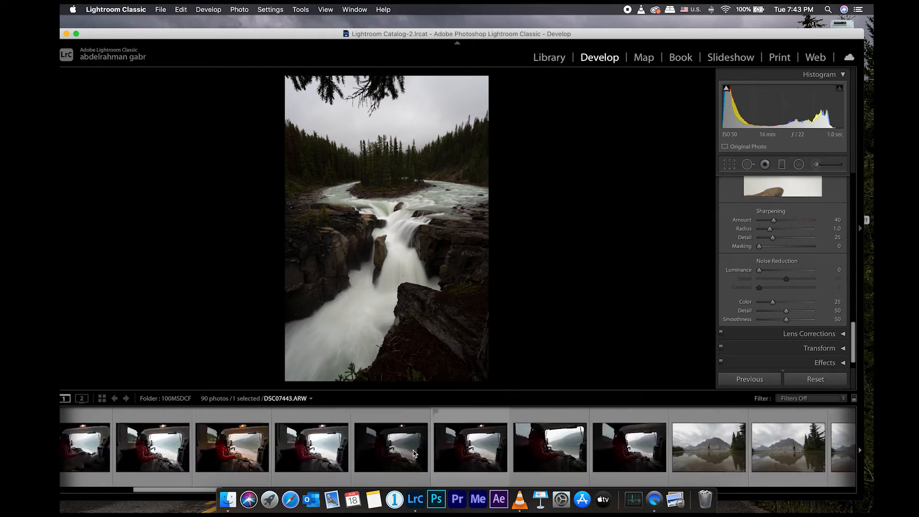
View the third lakeside photo and compare several shots of the person in the red jacket inside the vehicle
click(279, 446)
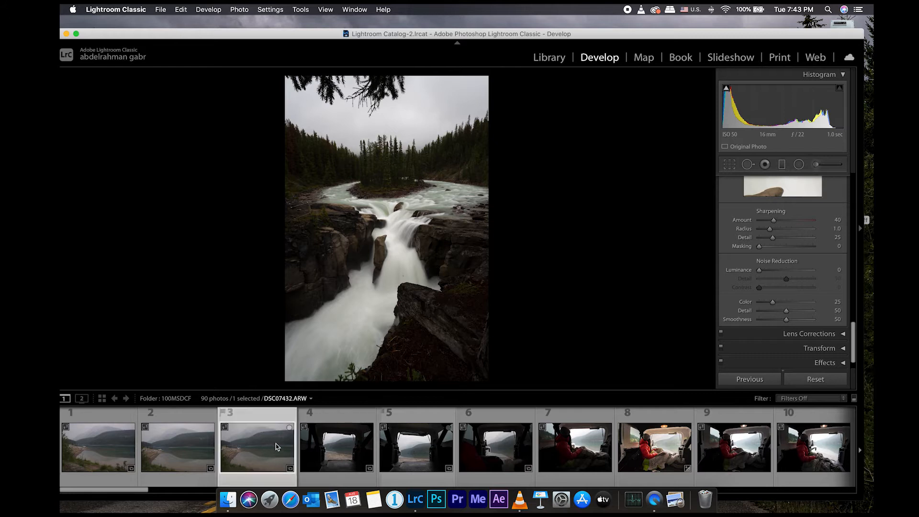
scroll(307, 447, right, 7)
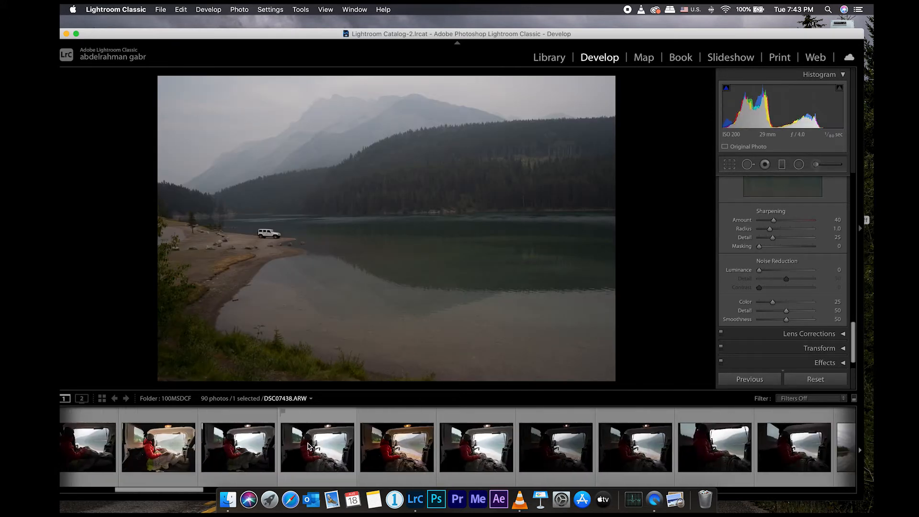
click(309, 447)
click(369, 449)
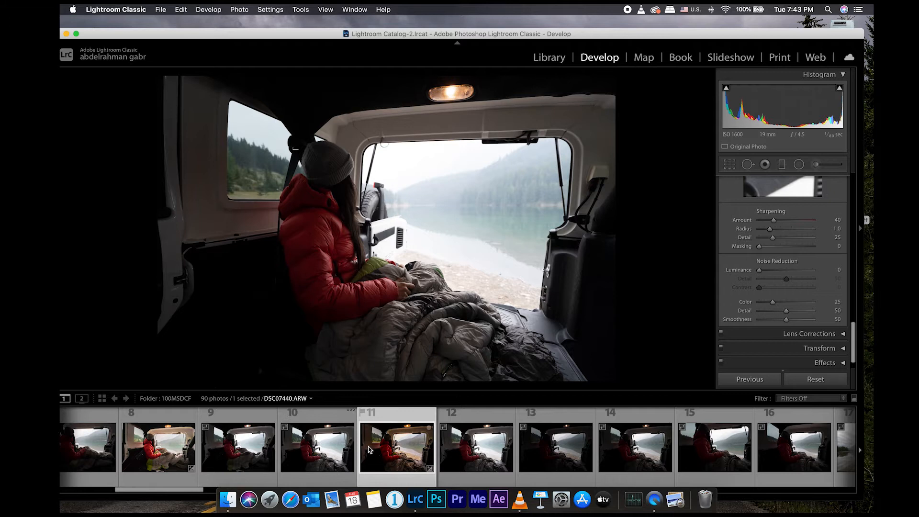
scroll(369, 449, right, 2)
click(354, 447)
click(521, 449)
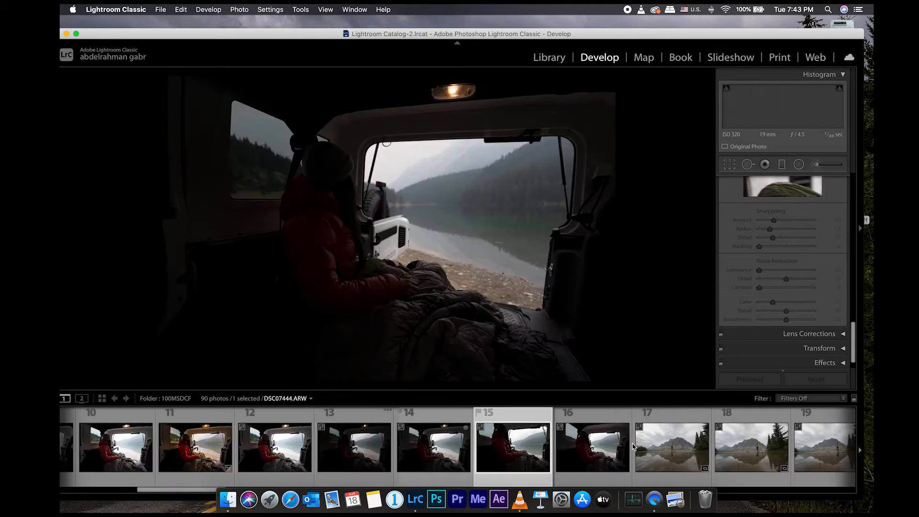
View the yellow-jacket lake reflection shots and the waterfall photo DSC07498.ARW
key(Right)
key(Right)
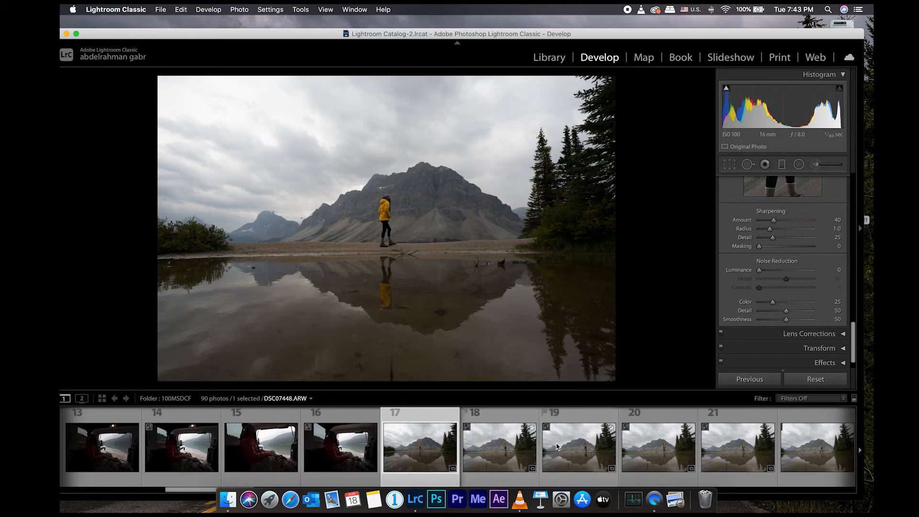
click(553, 446)
scroll(556, 443, right, 10)
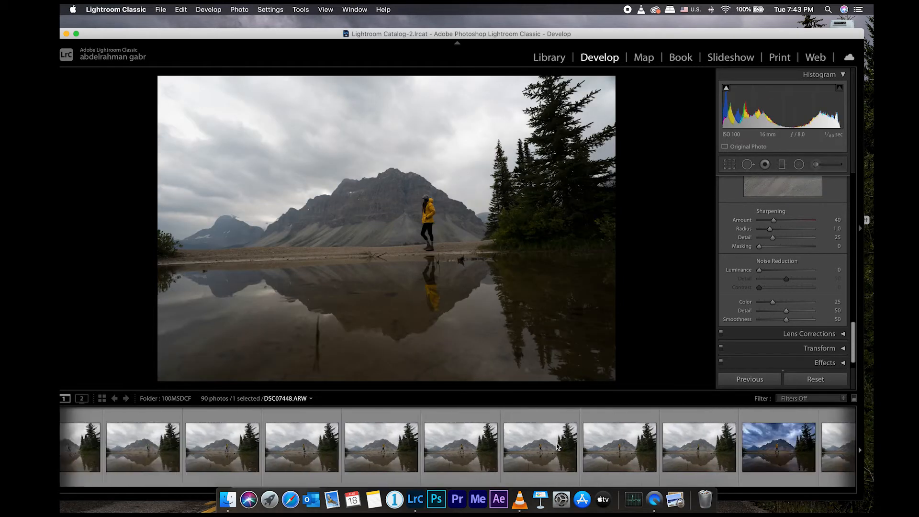
scroll(557, 447, right, 14)
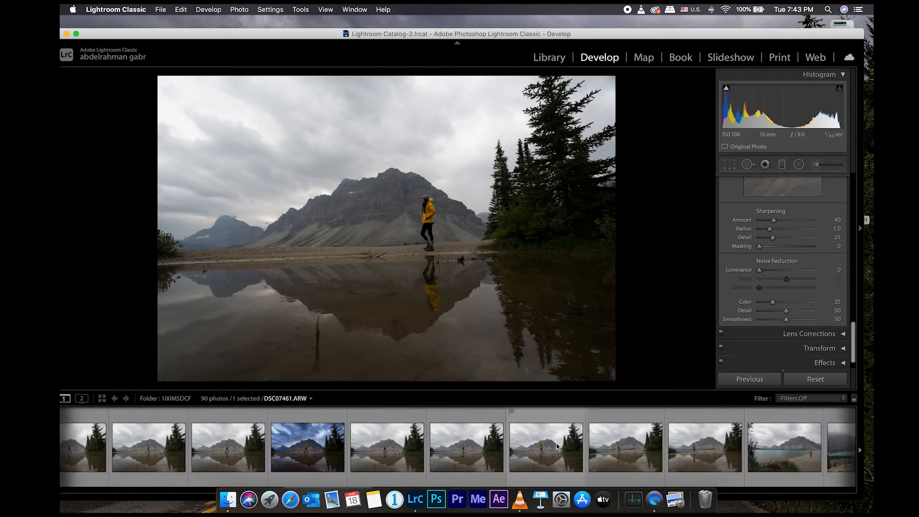
scroll(557, 446, right, 14)
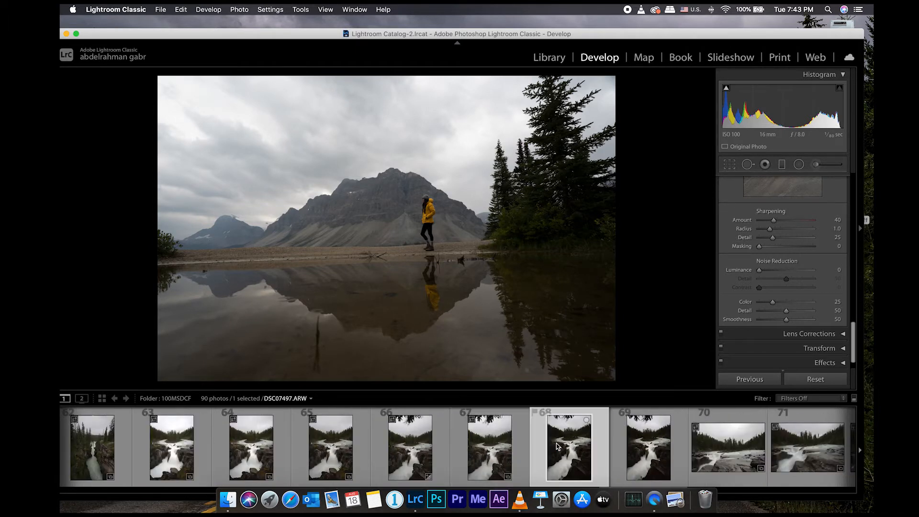
click(632, 446)
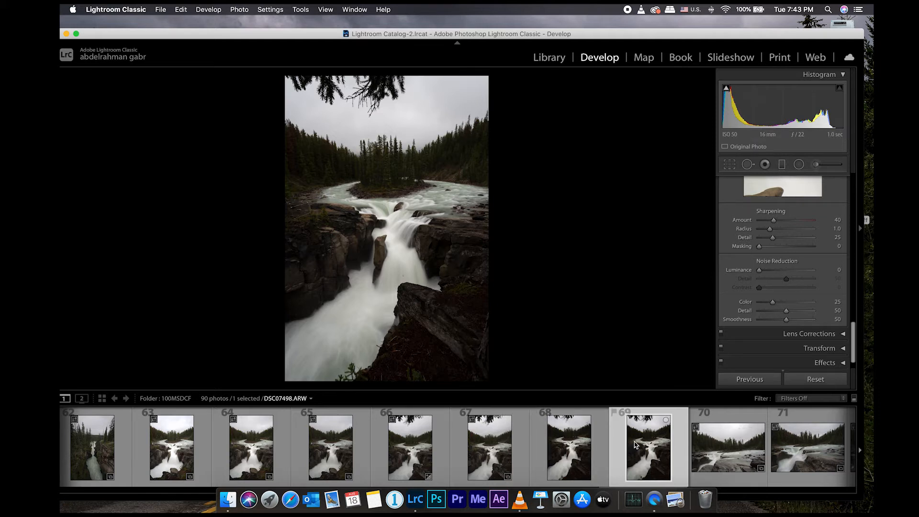
Start a photo import with the LaCie folder BANFF/Day2/a73/DCIM/100MSDCF as the source and review its photos
click(154, 12)
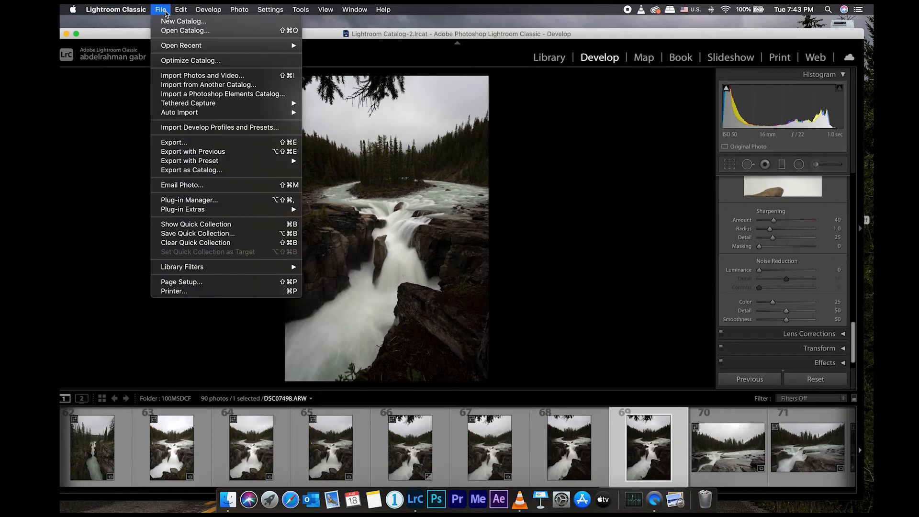
click(167, 75)
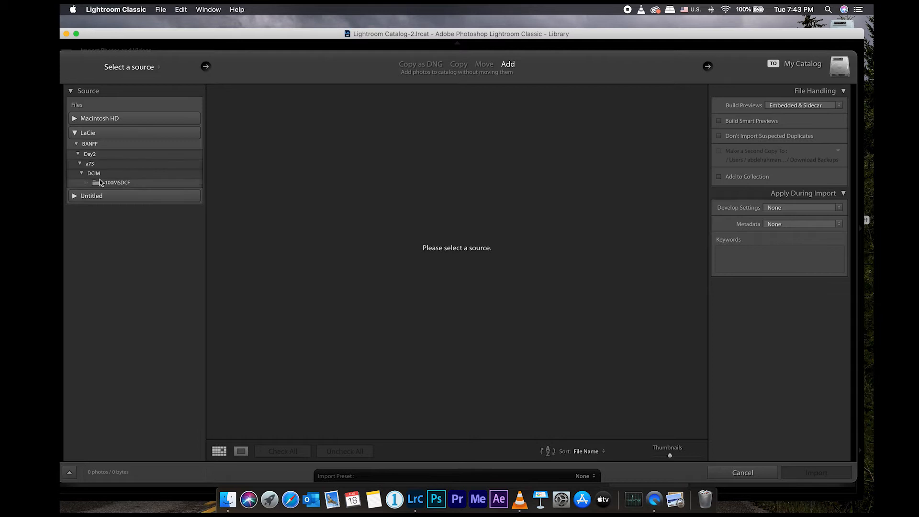
click(114, 185)
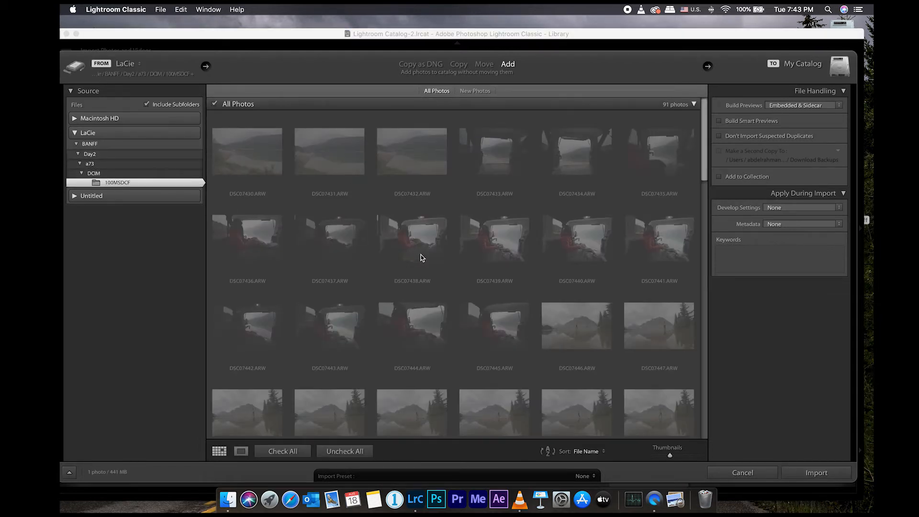
scroll(423, 258, down, 5)
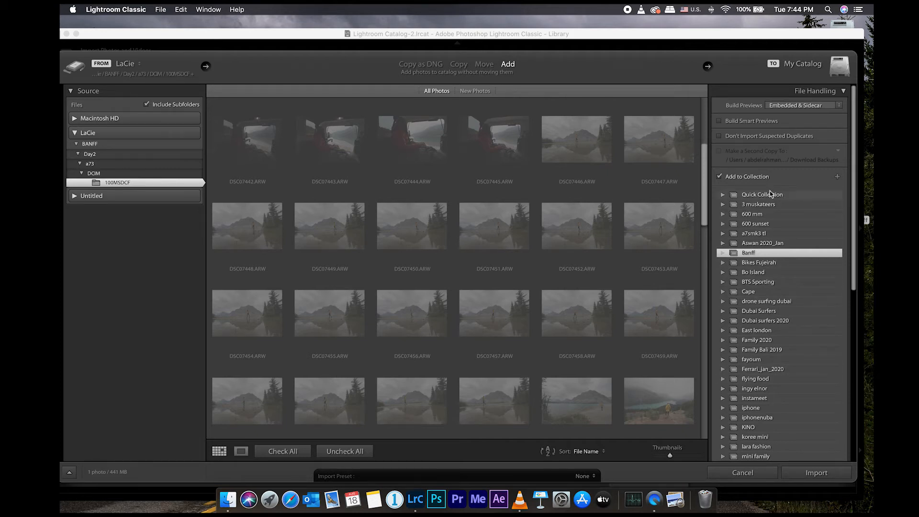
Create a collection named banf 2 as the destination collection for the imported photos
click(838, 177)
text(banf 2)
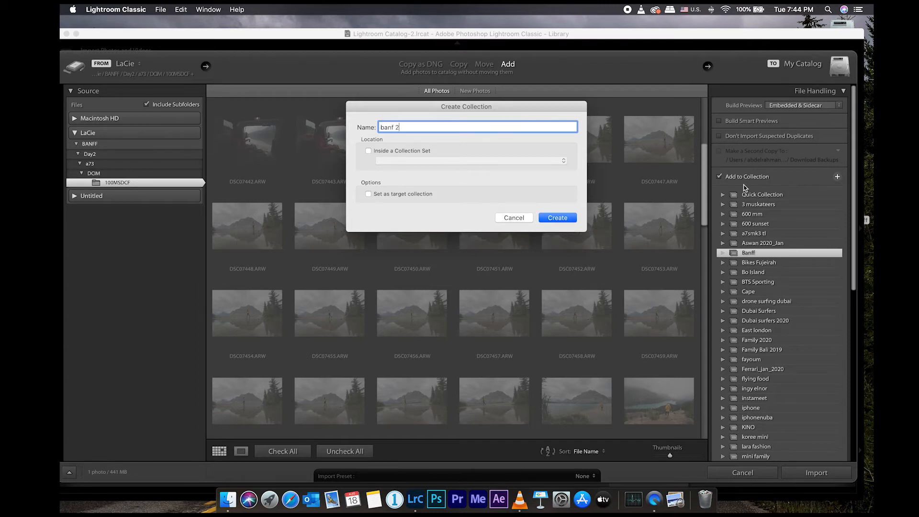
click(563, 218)
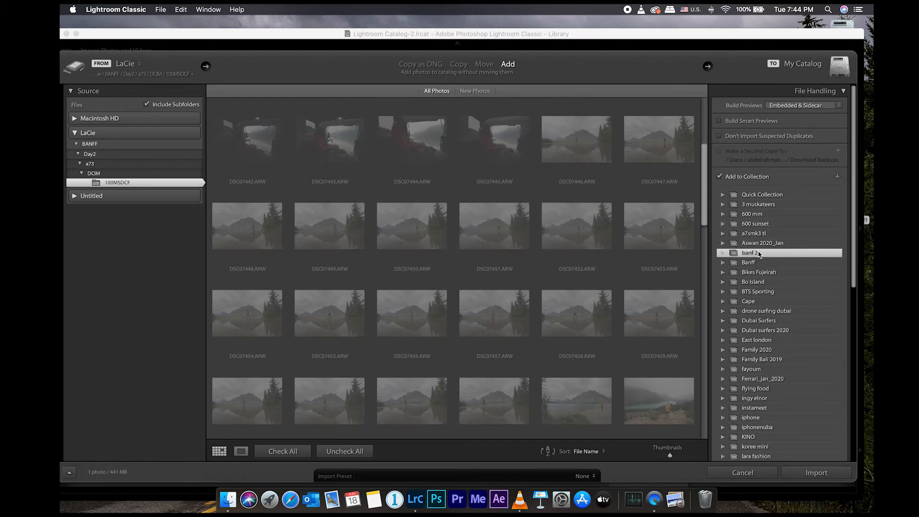
Look through the destination collection list and leave the photo import without importing
scroll(760, 254, down, 3)
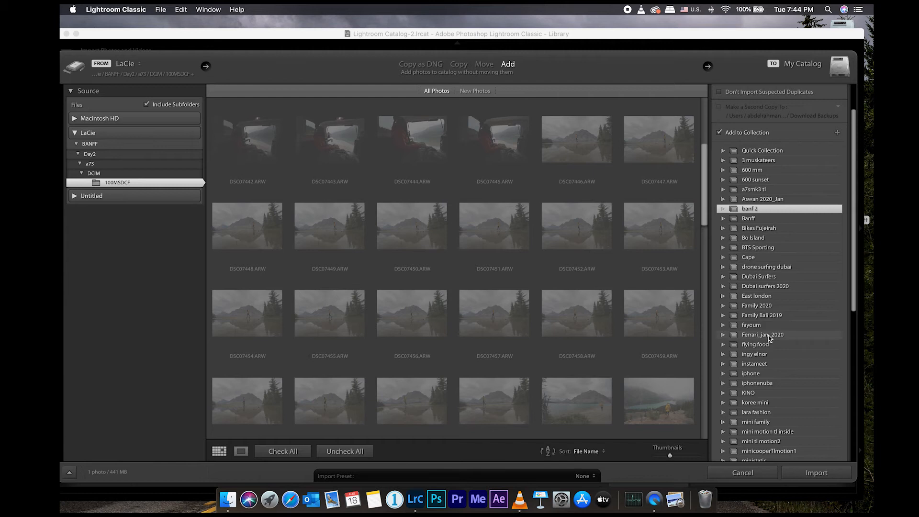
scroll(802, 339, down, 1)
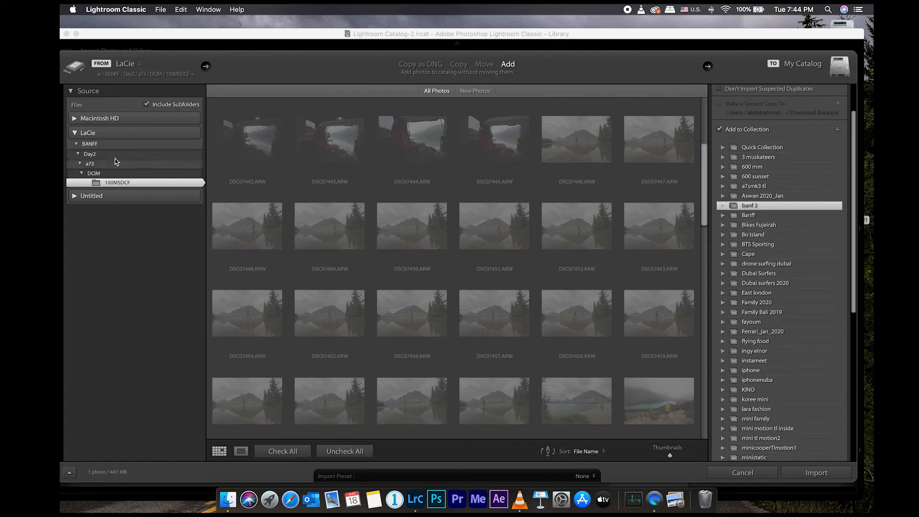
click(740, 474)
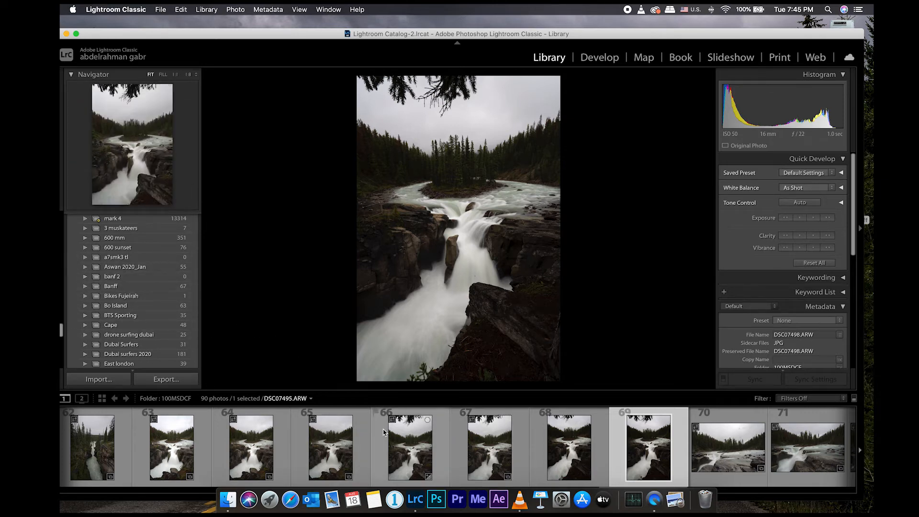
Rate the waterfall photo DSC07498.ARW 5 stars and filter the filmstrip to Rated photos
scroll(383, 433, down, 4)
scroll(383, 433, up, 4)
scroll(383, 432, down, 2)
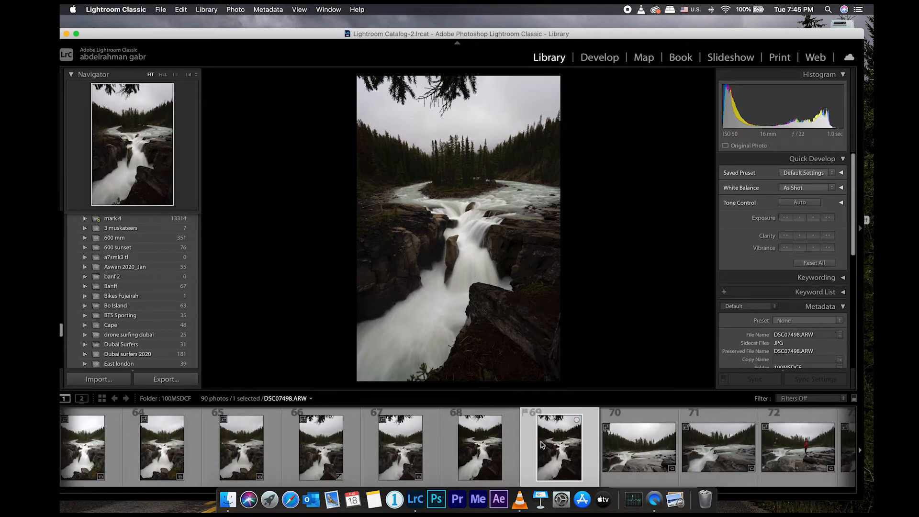
key(5)
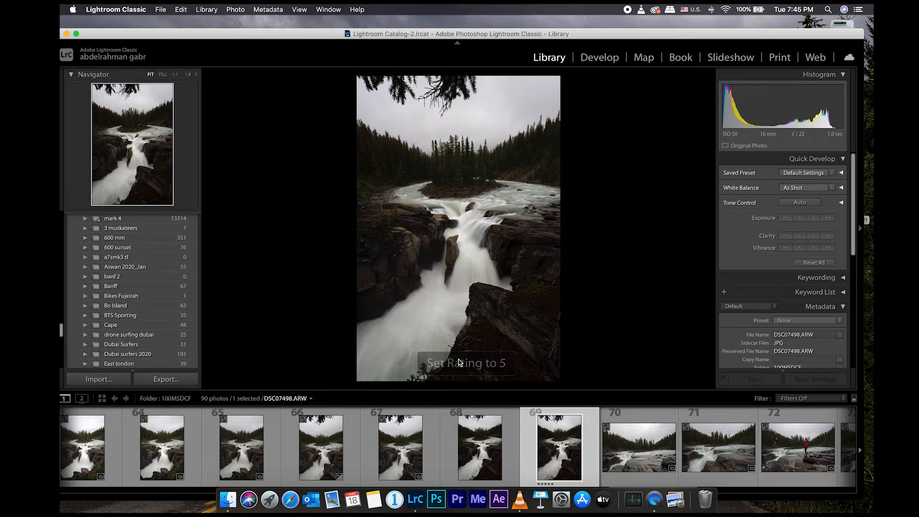
click(798, 399)
click(773, 420)
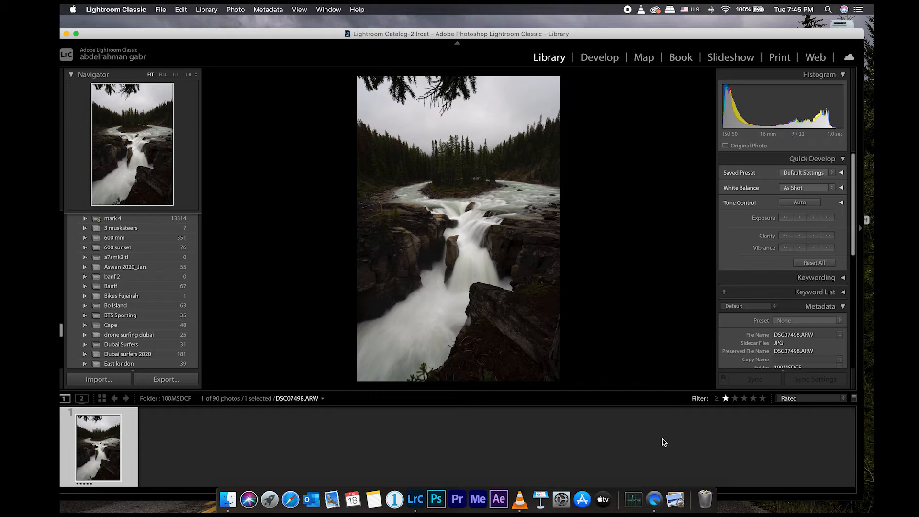
Filter the filmstrip to Unrated photos and browse through the remaining shots of the folder
click(796, 400)
click(790, 405)
scroll(454, 428, down, 10)
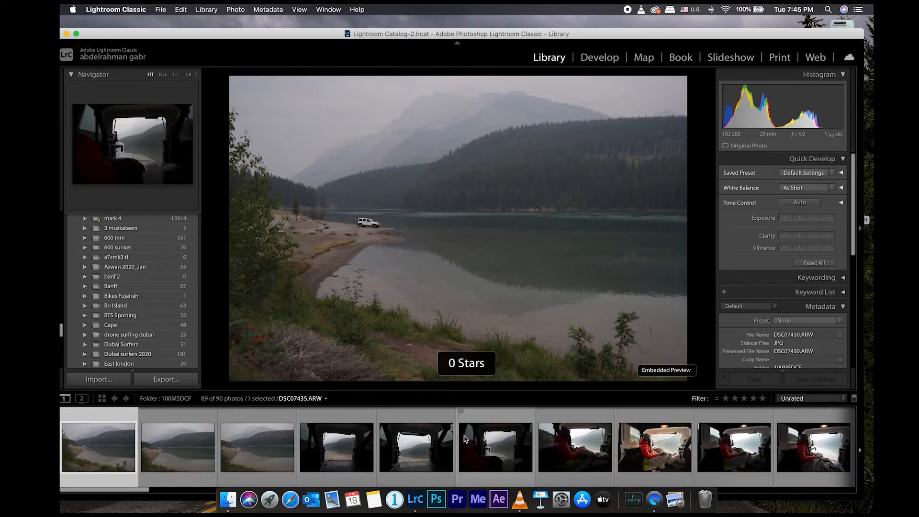
scroll(464, 439, down, 10)
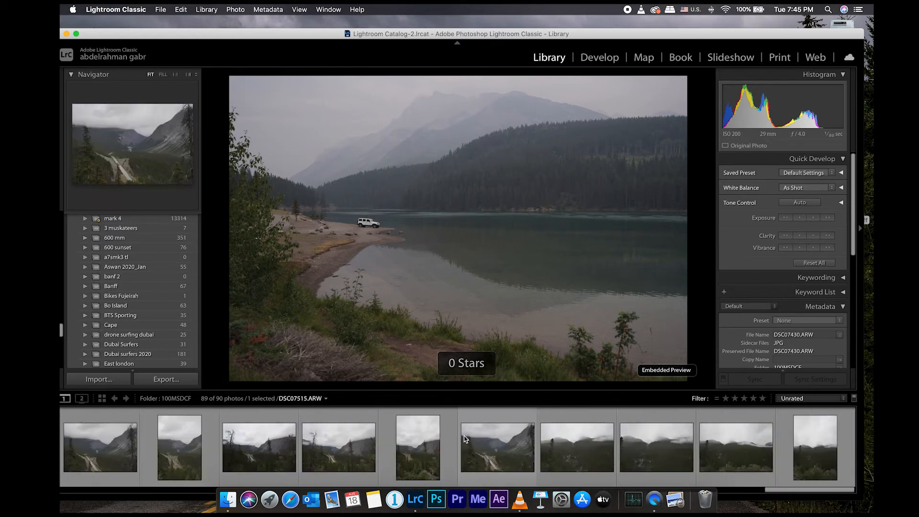
scroll(465, 439, down, 5)
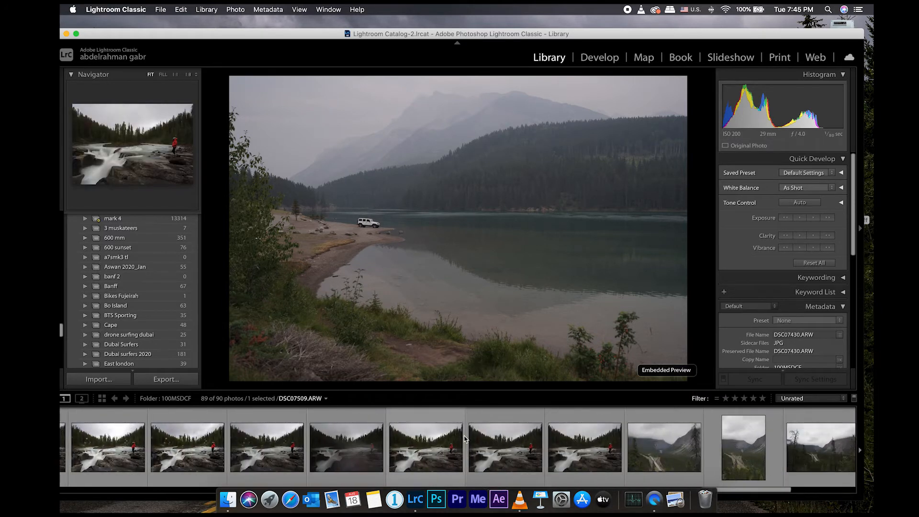
scroll(465, 439, down, 10)
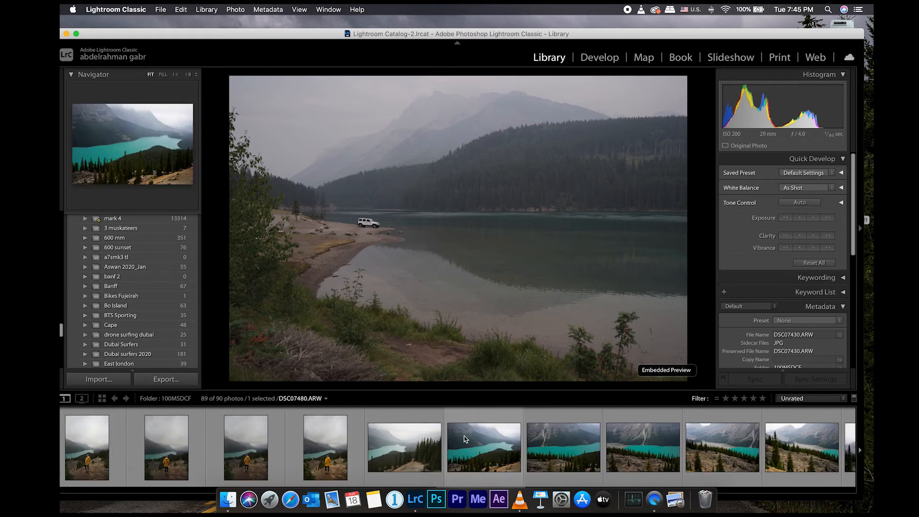
scroll(464, 439, down, 5)
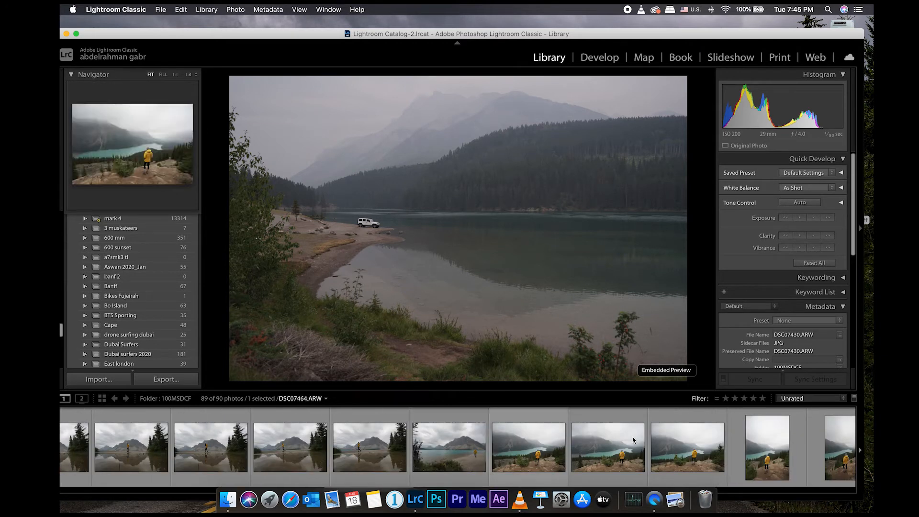
Filter the filmstrip back to Rated photos and inspect the waterfall photo's trees, branches and sky up close
click(813, 399)
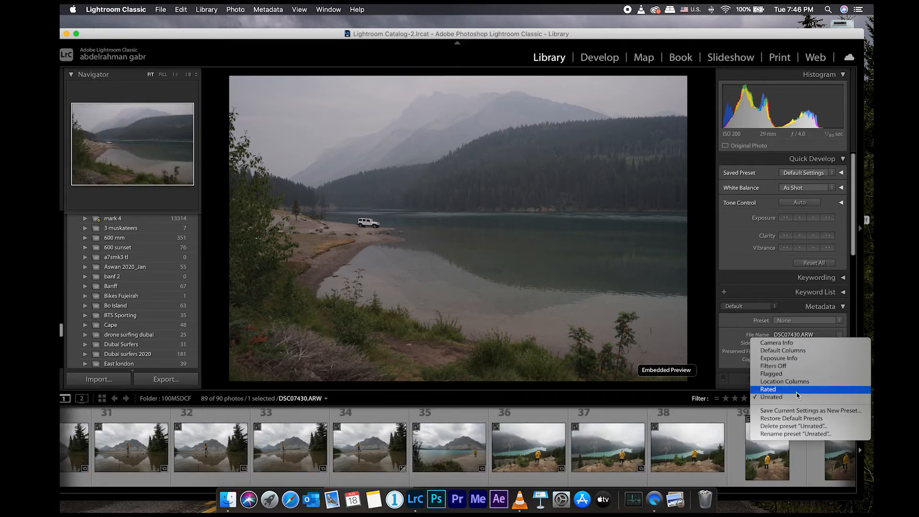
click(798, 390)
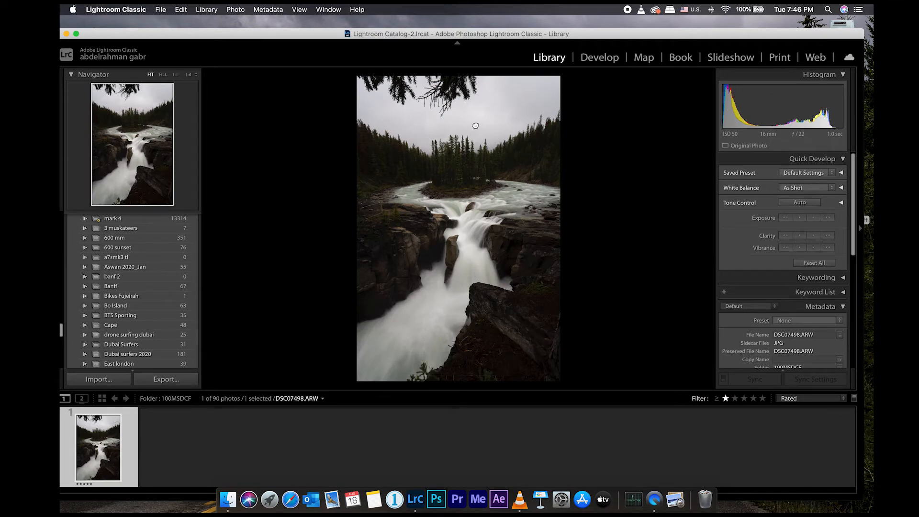
click(498, 139)
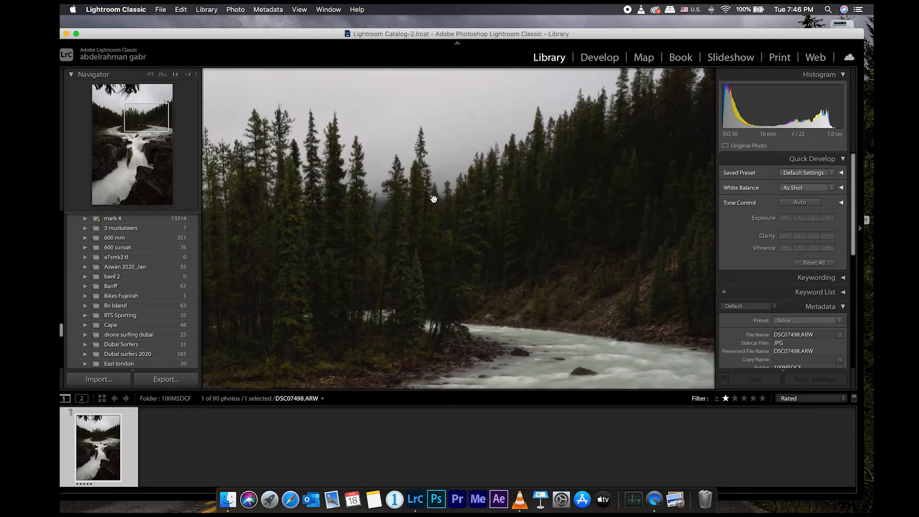
drag(387, 178, 448, 252)
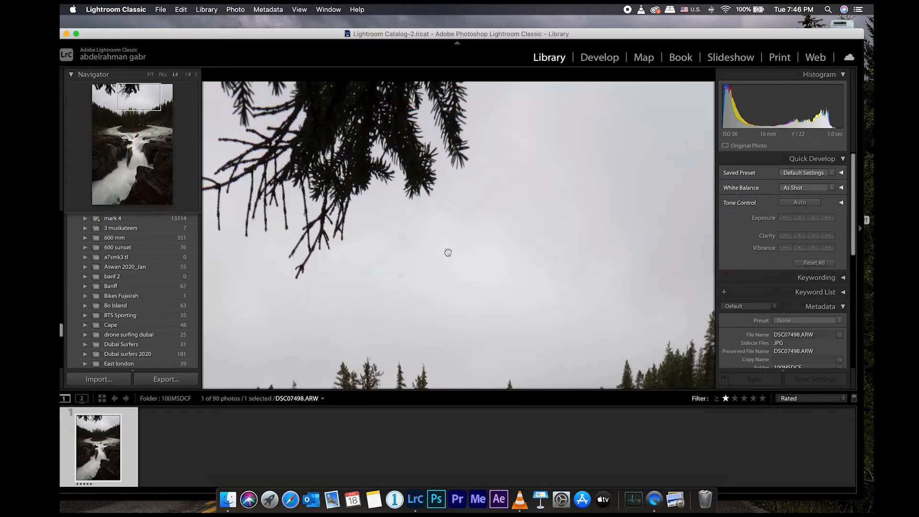
click(455, 237)
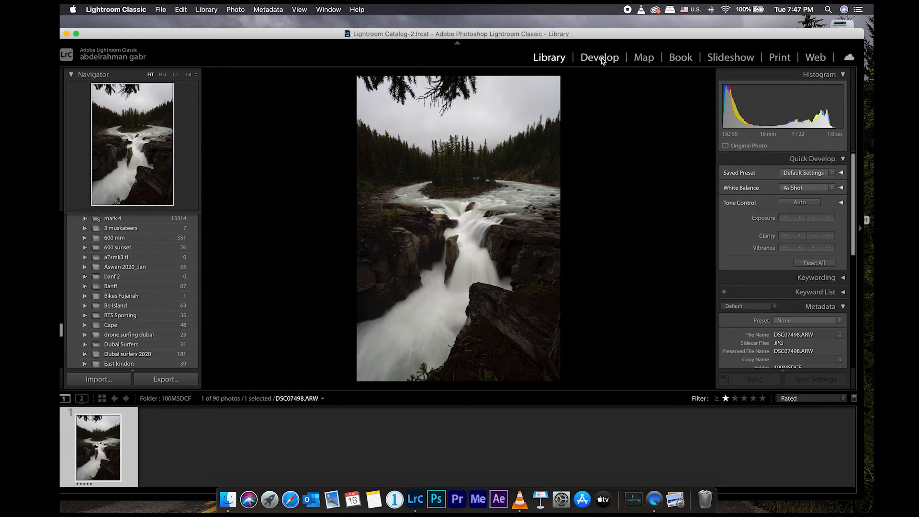
Open the waterfall photo in the Develop module and review its adjustment sections from Basic to Calibration
click(600, 58)
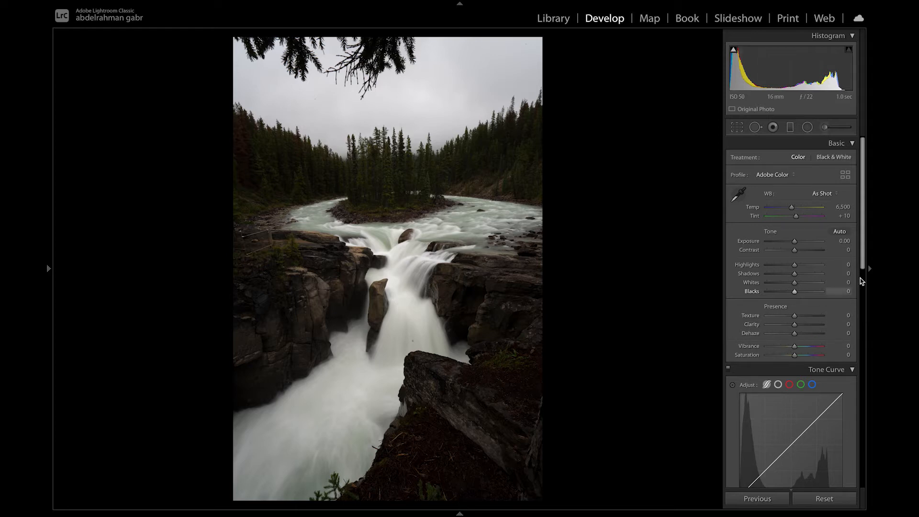
scroll(865, 266, down, 5)
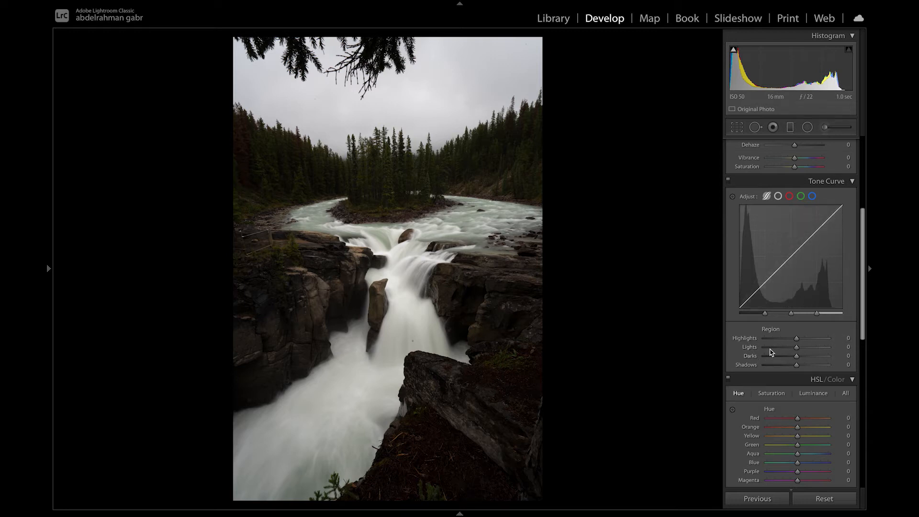
scroll(859, 335, down, 5)
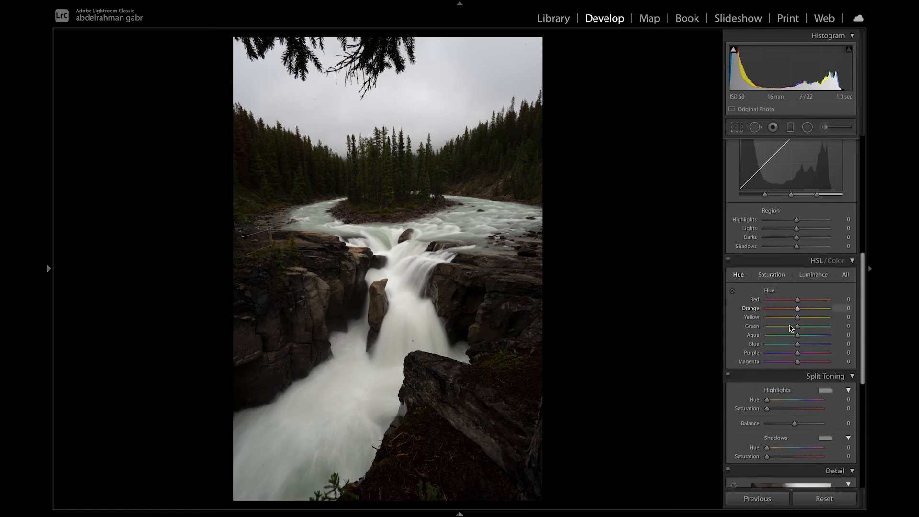
drag(864, 365, 862, 468)
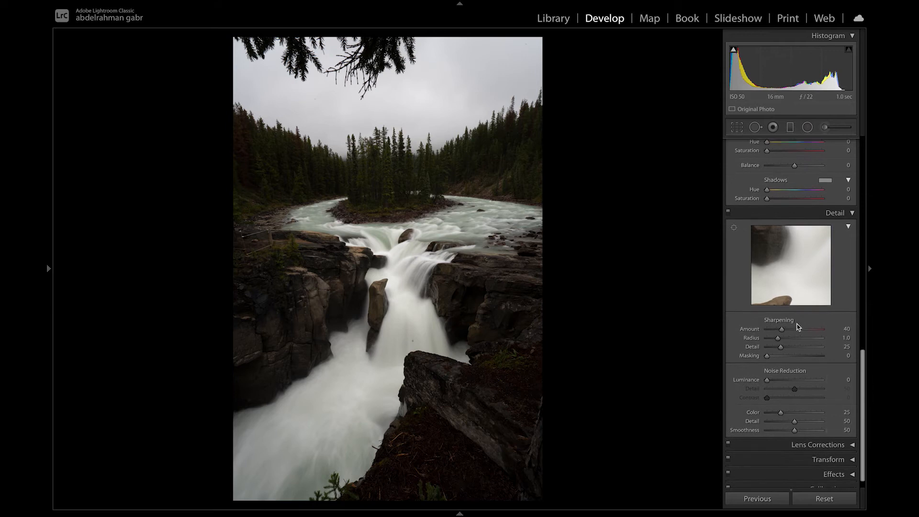
scroll(862, 389, down, 1)
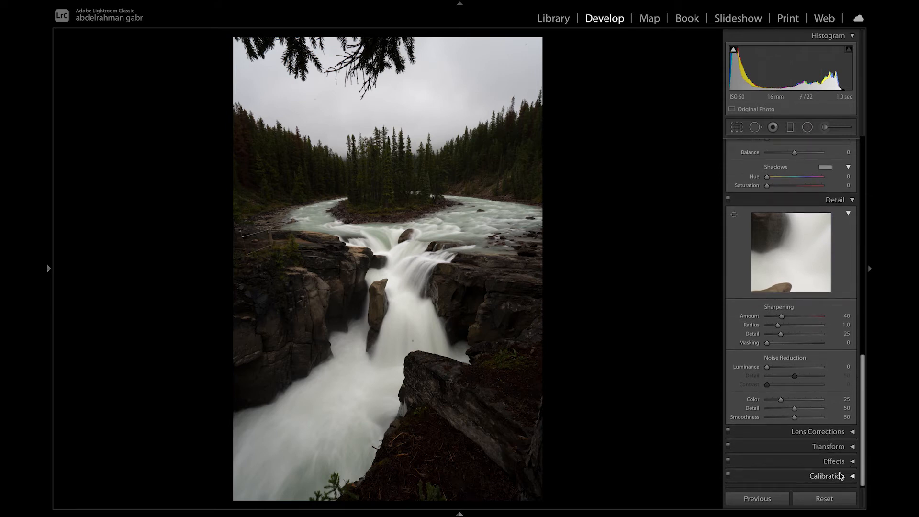
drag(865, 402, 858, 178)
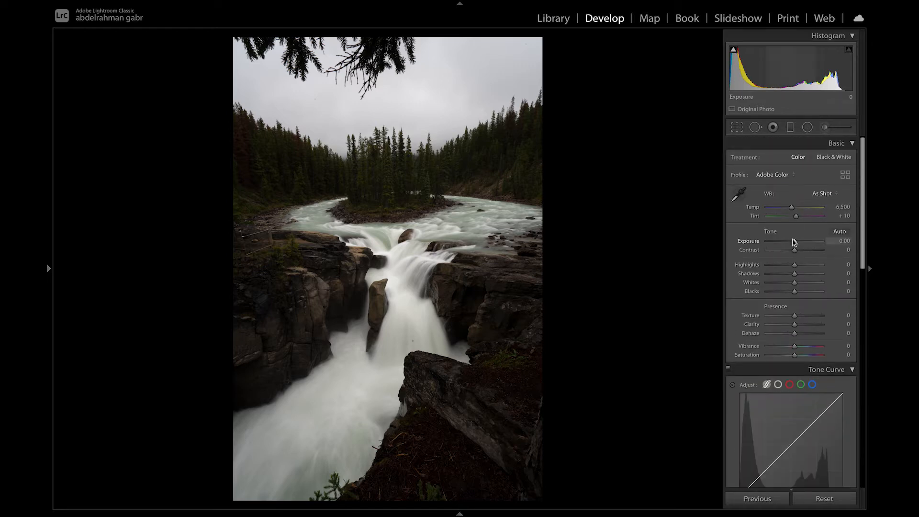
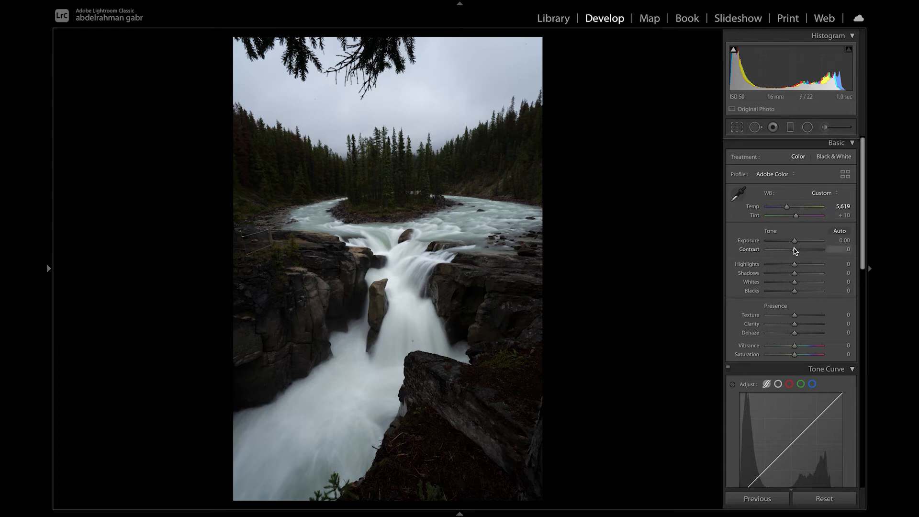
Set the waterfall photo's Contrast to +24, Highlights to -100 and Shadows to +50
drag(795, 251, 804, 250)
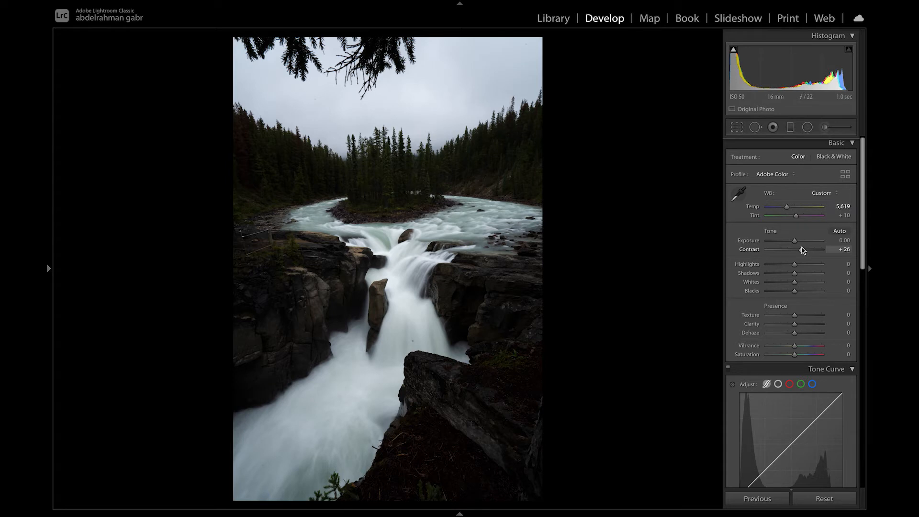
drag(802, 250, 764, 267)
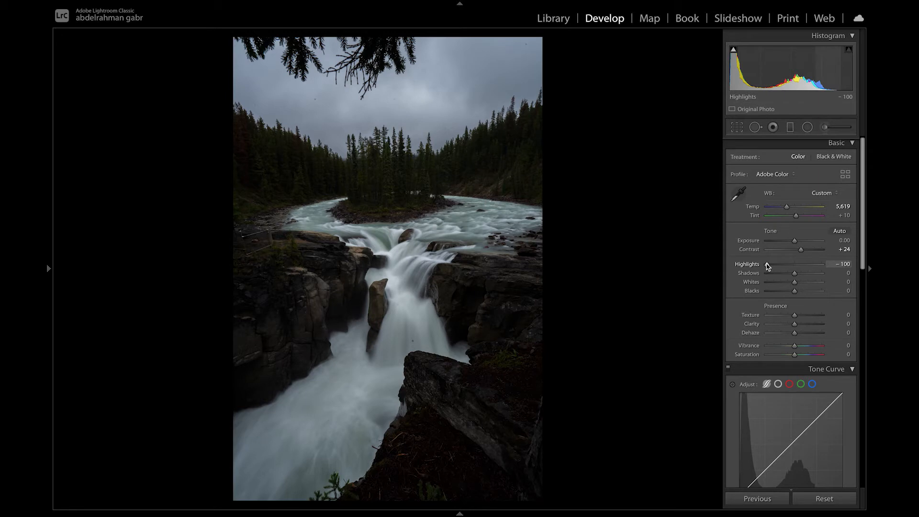
drag(795, 273, 809, 275)
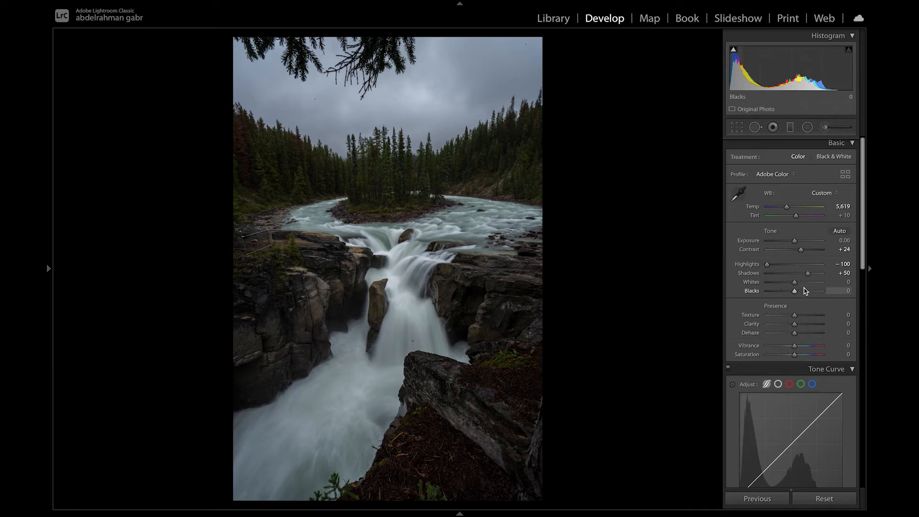
Examine the detail in the dark rocks and flowing water around the waterfall up close
click(426, 259)
drag(520, 334, 492, 185)
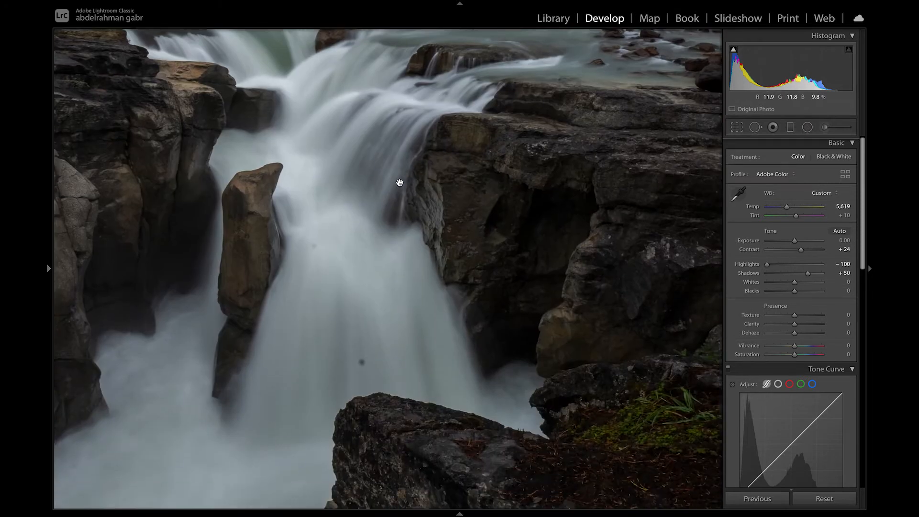
drag(356, 174, 498, 177)
drag(323, 144, 493, 192)
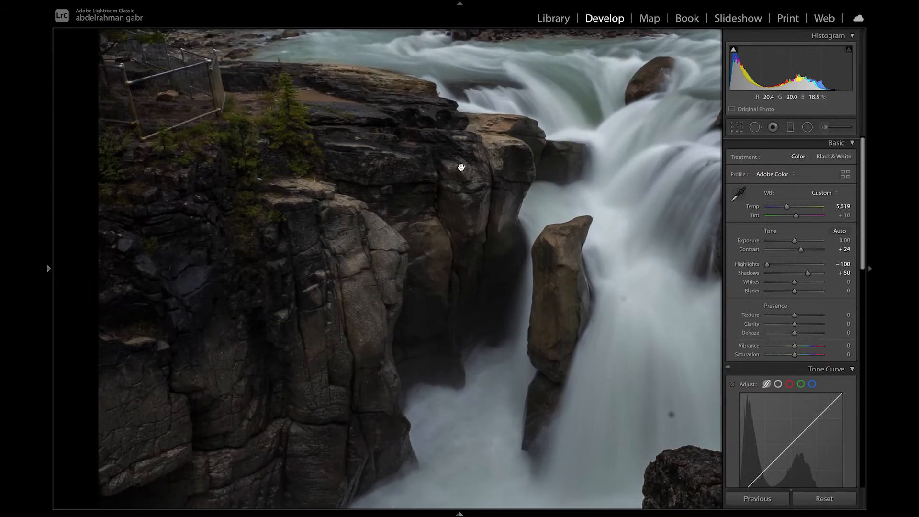
drag(460, 150, 439, 289)
drag(530, 206, 516, 340)
drag(570, 260, 372, 219)
drag(488, 316, 421, 144)
drag(460, 245, 471, 145)
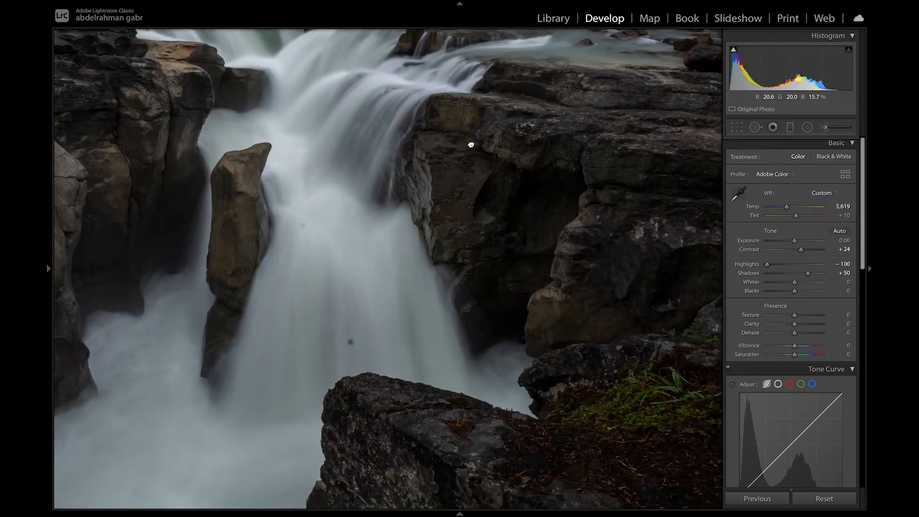
drag(485, 212, 496, 171)
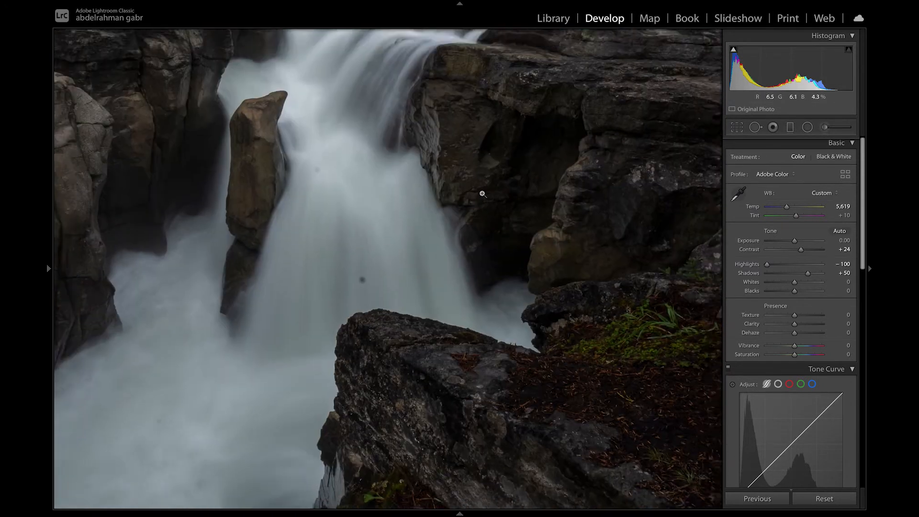
click(481, 191)
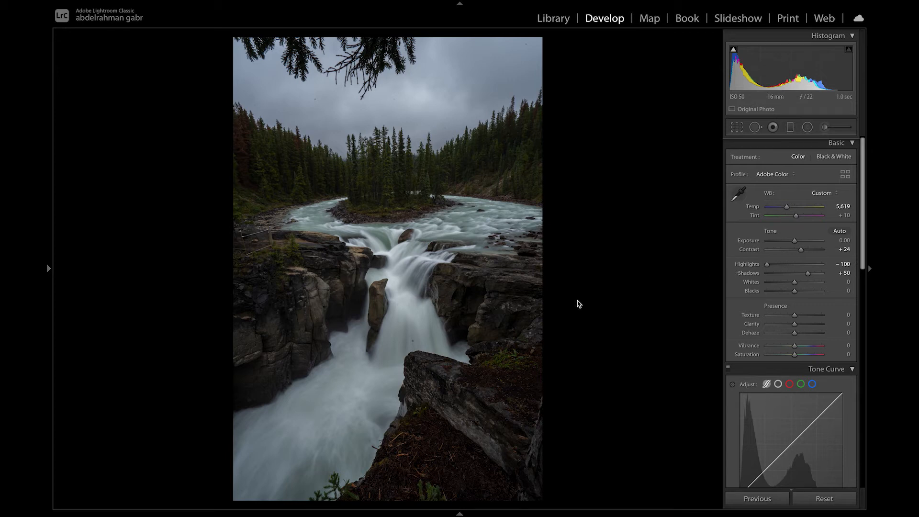
Straighten the waterfall photo with Crop & Straighten, rotating it to an angle of 1.94
click(738, 127)
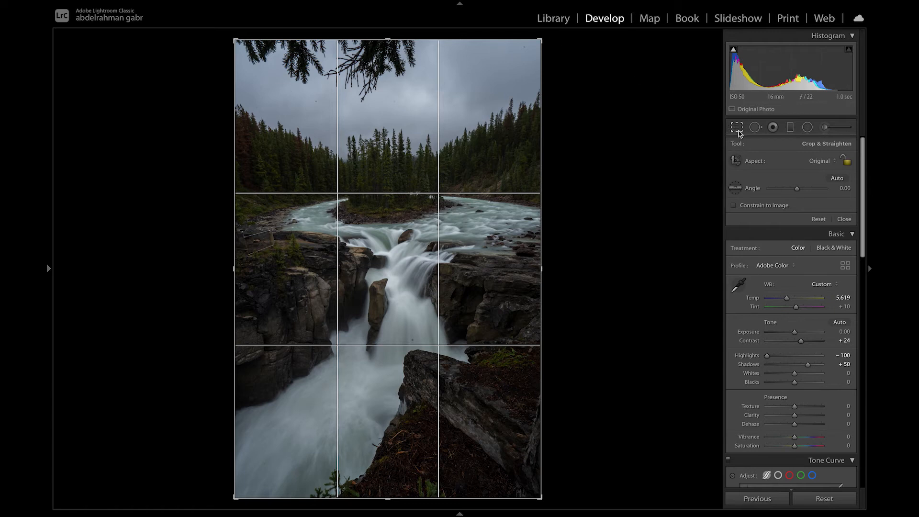
drag(556, 39, 559, 43)
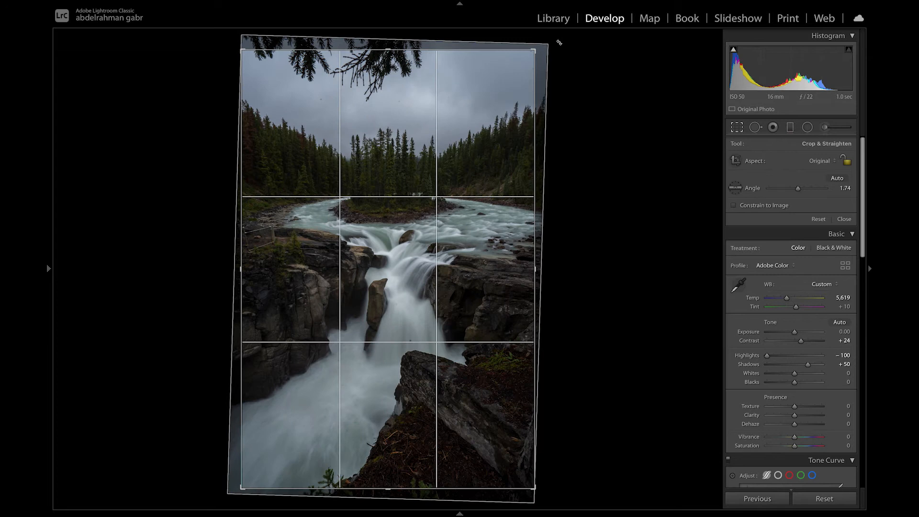
click(845, 219)
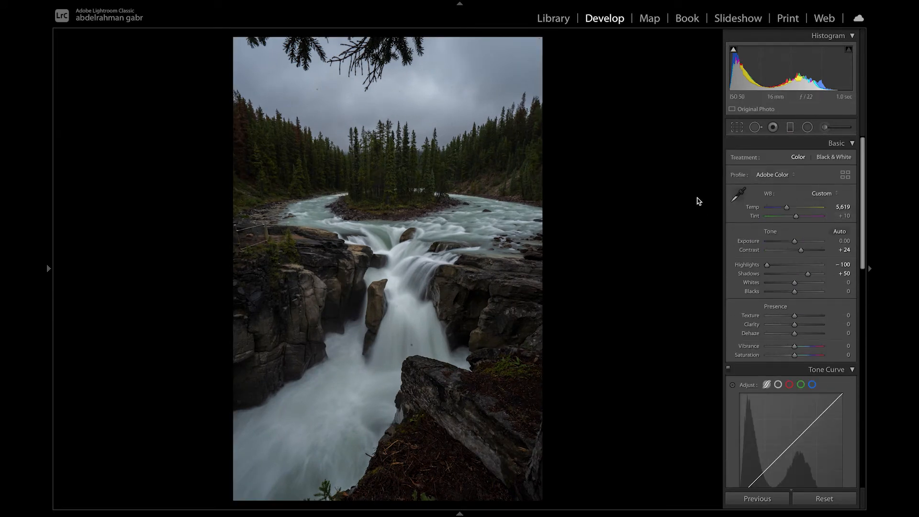
click(737, 127)
drag(545, 48, 545, 49)
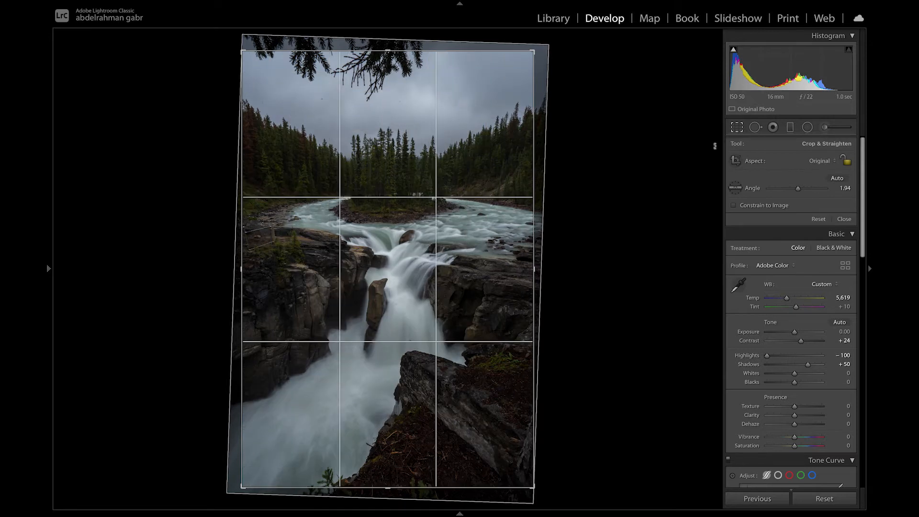
click(845, 219)
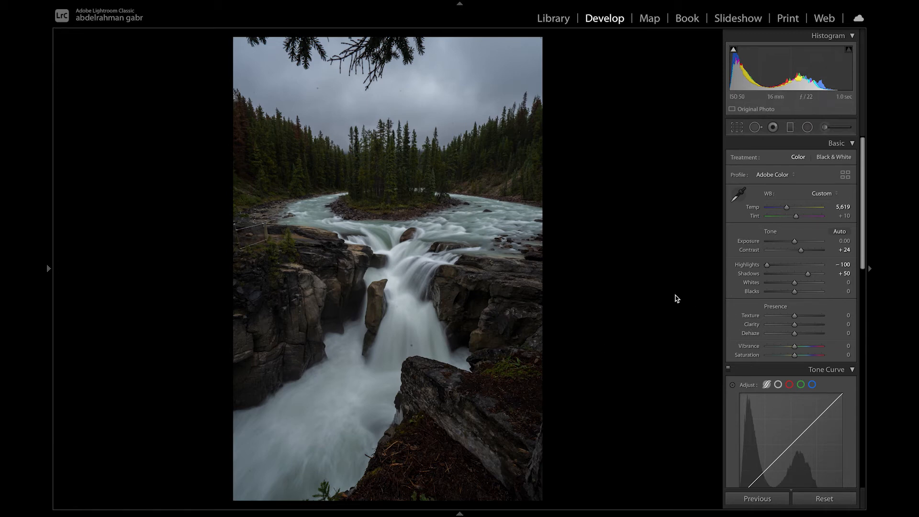
Set the Tone Curve's Highlights region to +20 and its Darks region to +55
drag(863, 249, 866, 322)
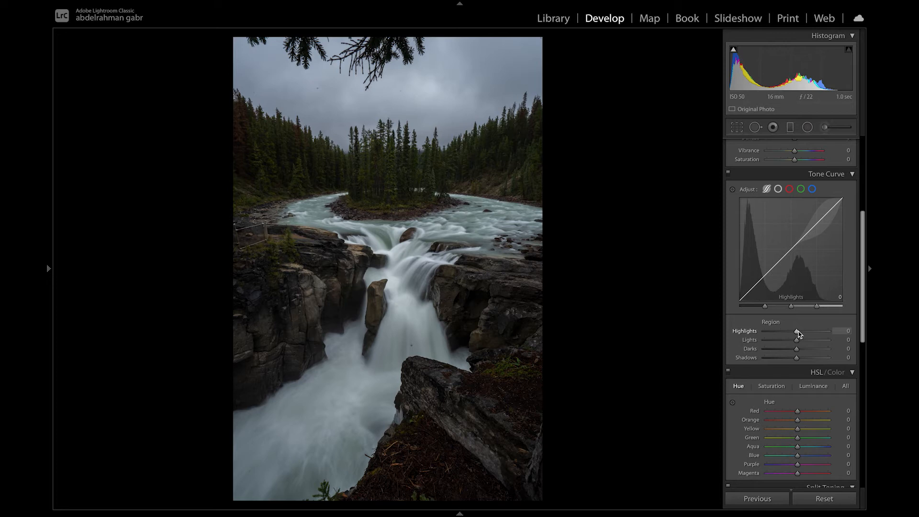
mouse_move(799, 334)
mouse_down()
mouse_move(807, 335)
mouse_move(765, 336)
mouse_move(851, 339)
mouse_move(829, 330)
mouse_move(805, 335)
mouse_up()
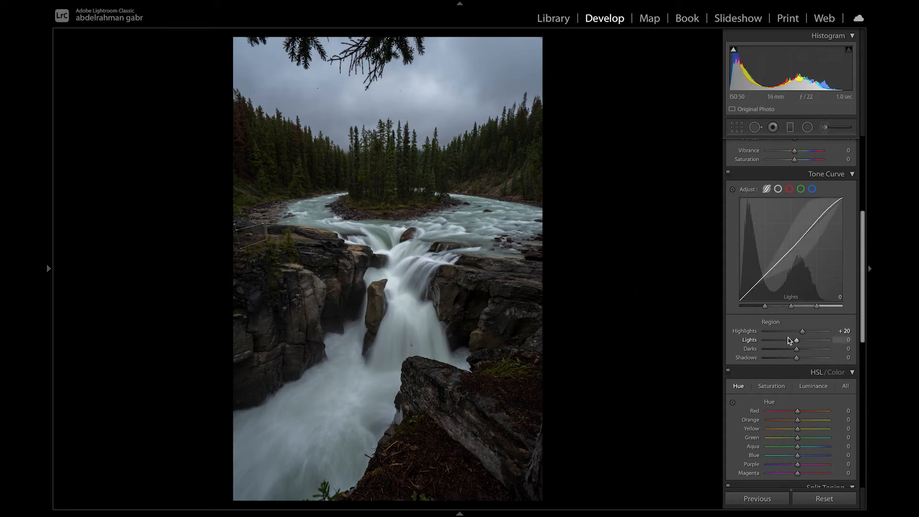
drag(797, 349, 814, 350)
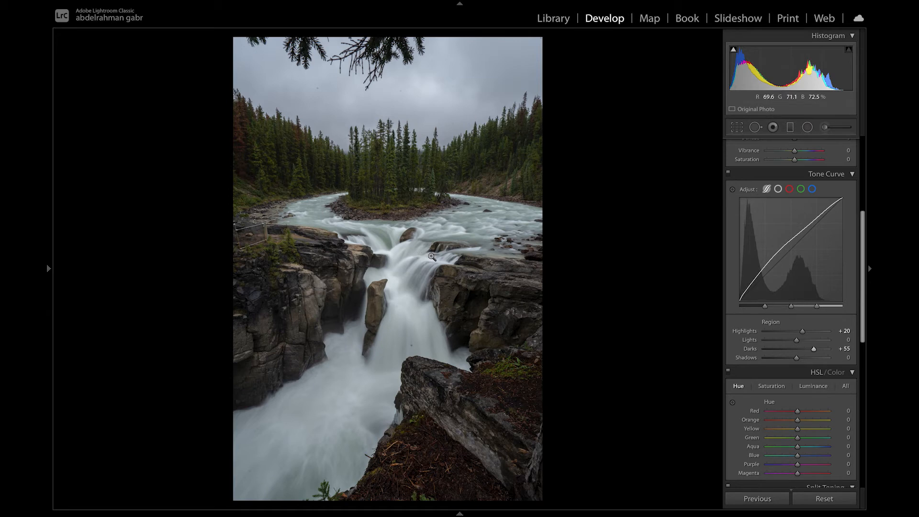
Examine the rocks, the trees on the island and the flowing river up close
click(488, 297)
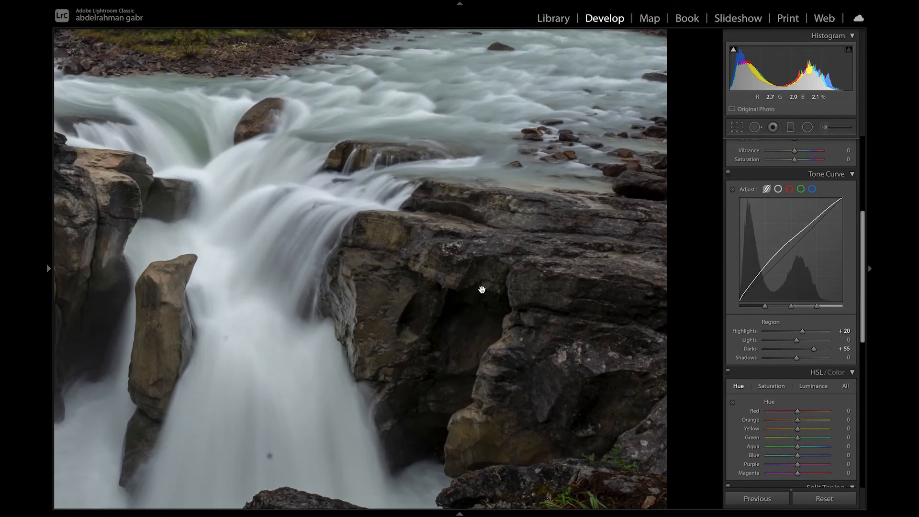
drag(436, 245, 526, 376)
drag(558, 207, 382, 280)
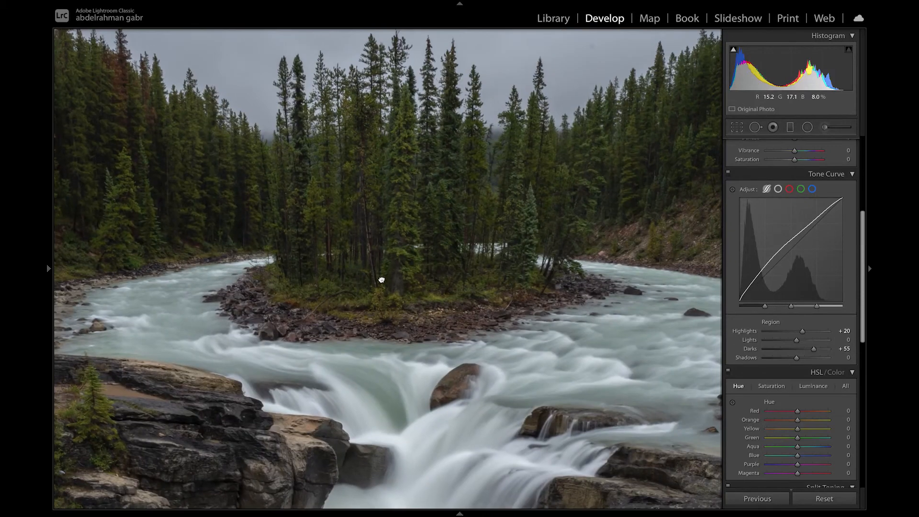
click(398, 221)
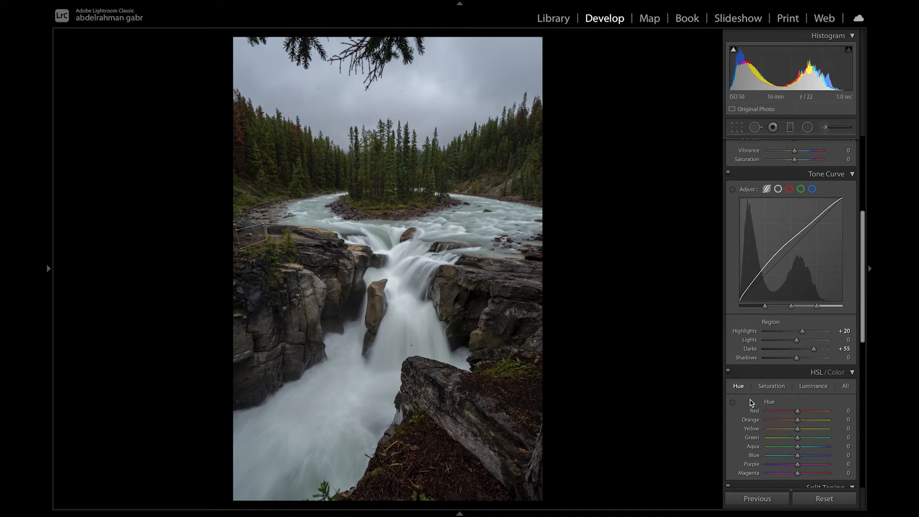
drag(864, 326, 865, 346)
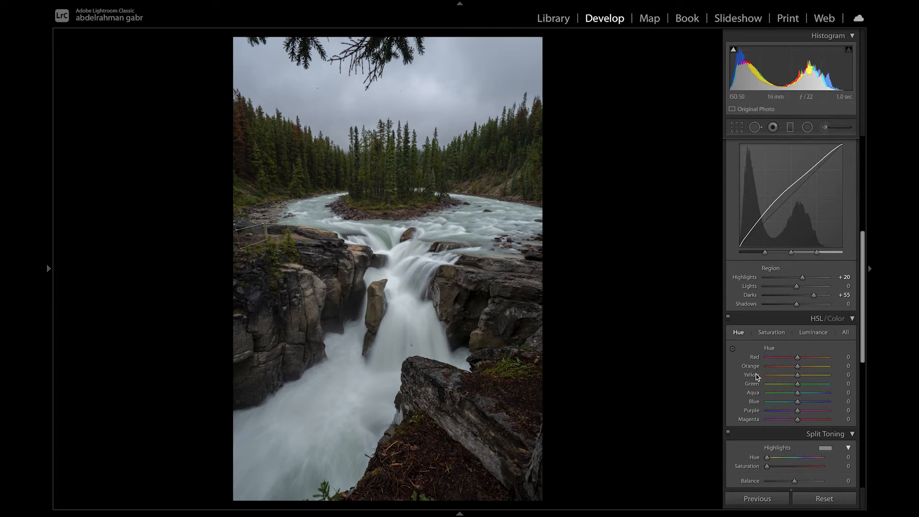
click(425, 267)
drag(399, 242, 421, 283)
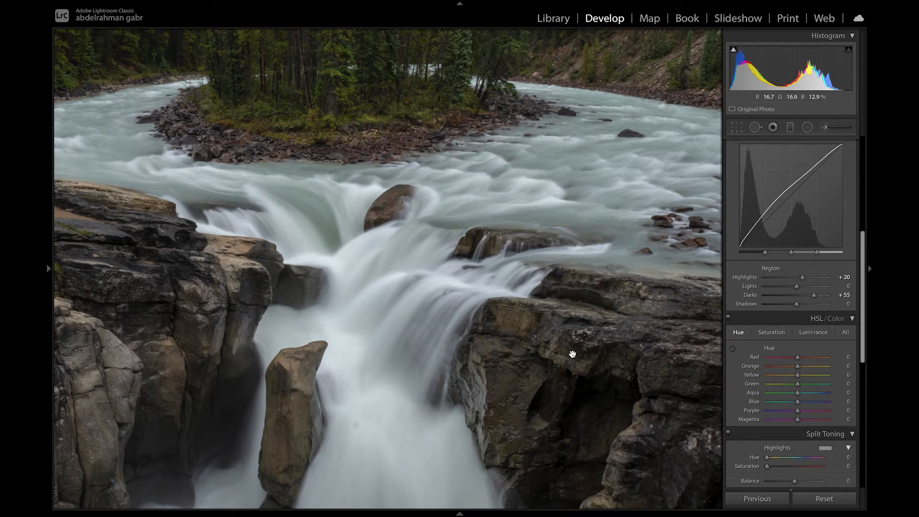
click(459, 279)
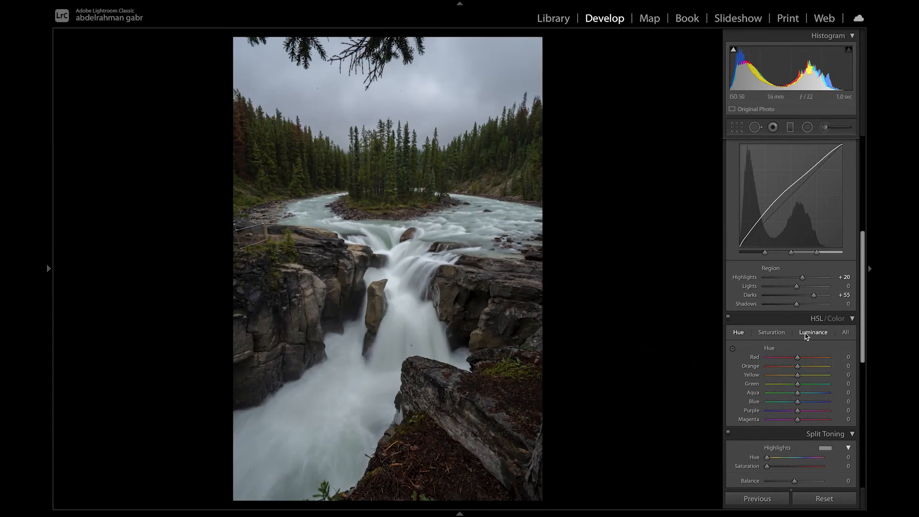
Set the HSL Luminance of Aqua to -44 and of Red to -4
drag(864, 329, 864, 362)
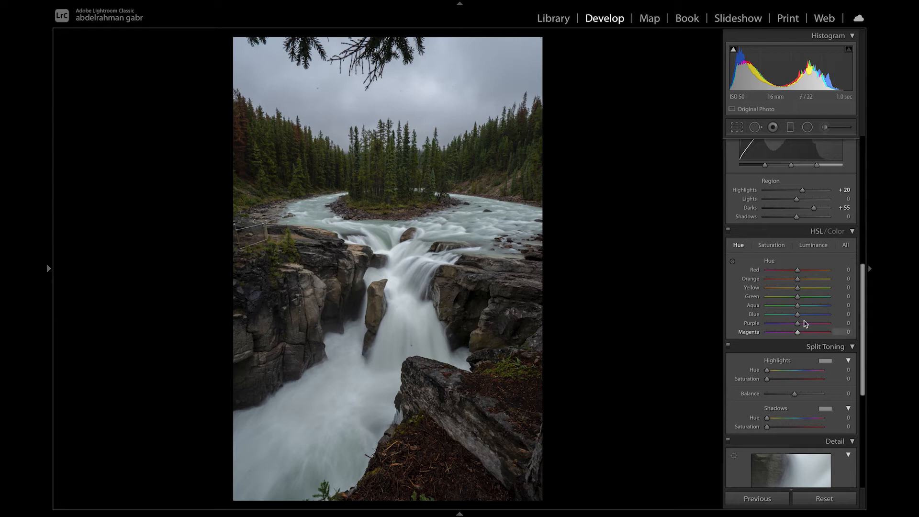
click(814, 246)
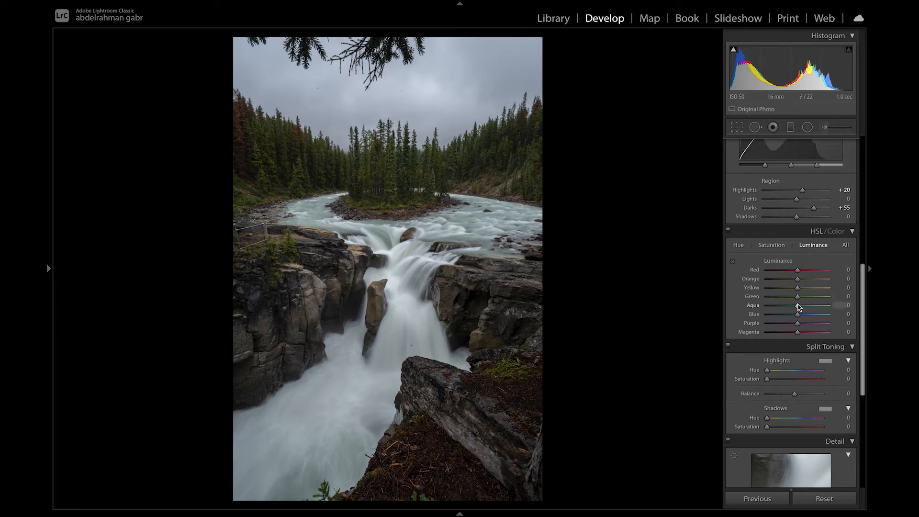
drag(799, 307, 778, 307)
mouse_move(798, 271)
mouse_down()
mouse_move(788, 272)
mouse_move(807, 274)
mouse_move(772, 273)
mouse_move(796, 273)
mouse_up()
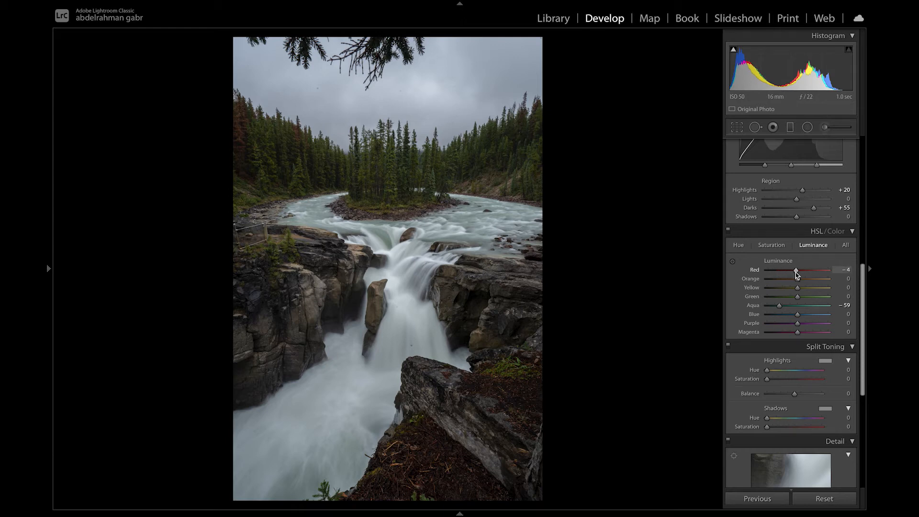
drag(780, 305, 785, 305)
Set the HSL Saturation of Aqua to +84 and of Blue to +62 while checking the water up close
click(782, 246)
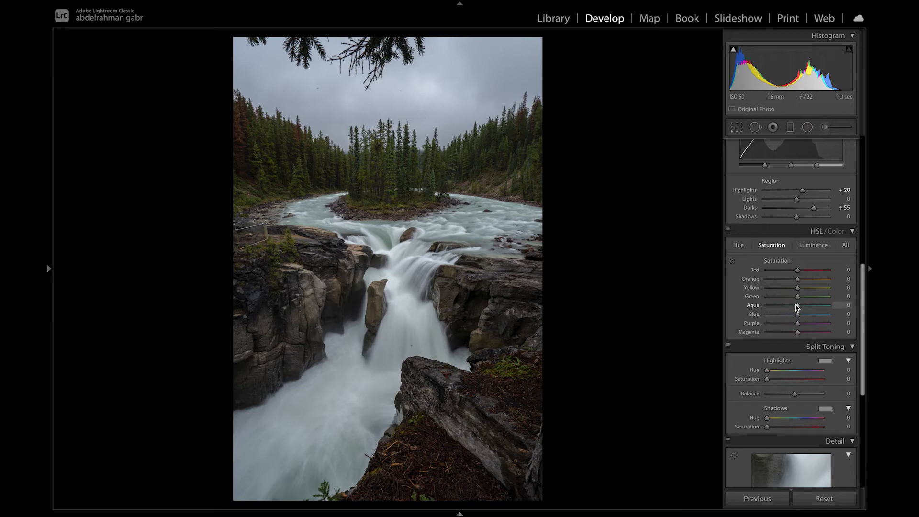
click(769, 250)
click(779, 246)
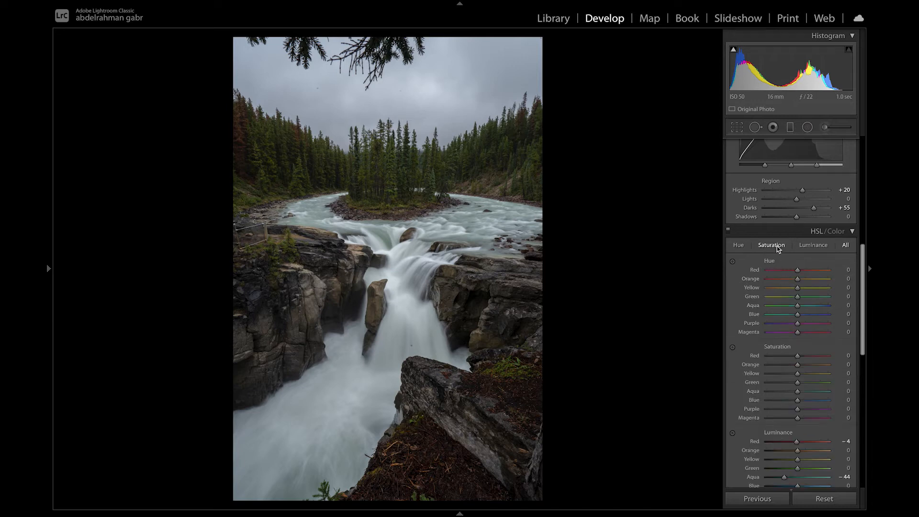
drag(800, 308, 821, 309)
click(380, 225)
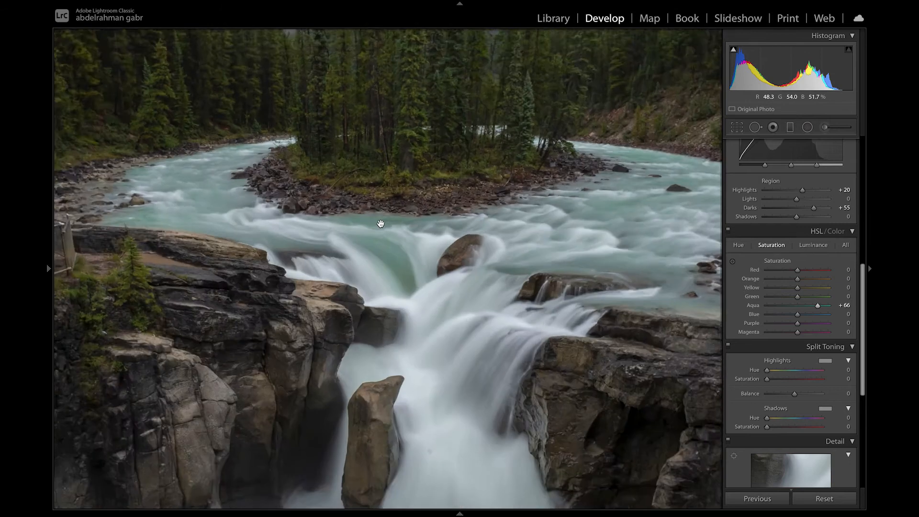
mouse_move(799, 315)
mouse_down()
mouse_move(809, 314)
mouse_move(786, 316)
mouse_move(814, 317)
mouse_move(812, 308)
mouse_up()
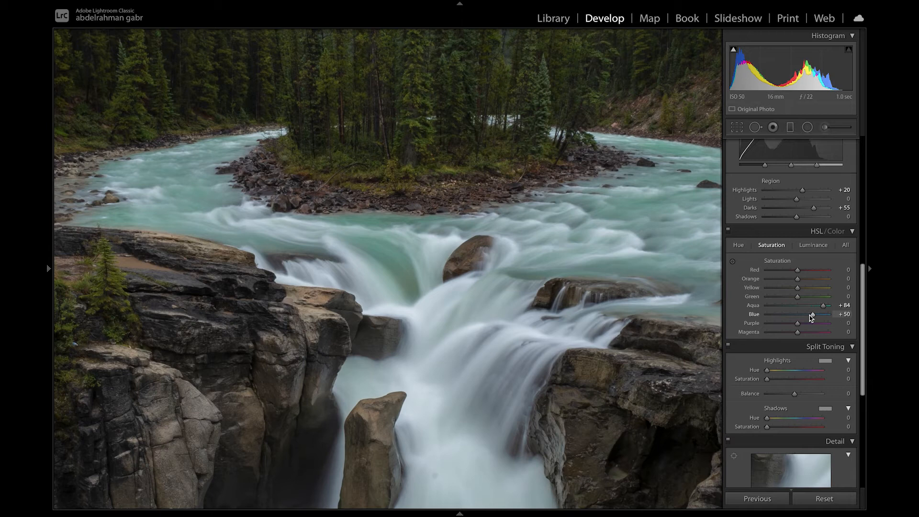
drag(815, 317, 817, 317)
Compare the close-up of the water with the HSL/Color adjustments switched off and on
click(729, 230)
click(729, 230)
click(729, 231)
click(729, 232)
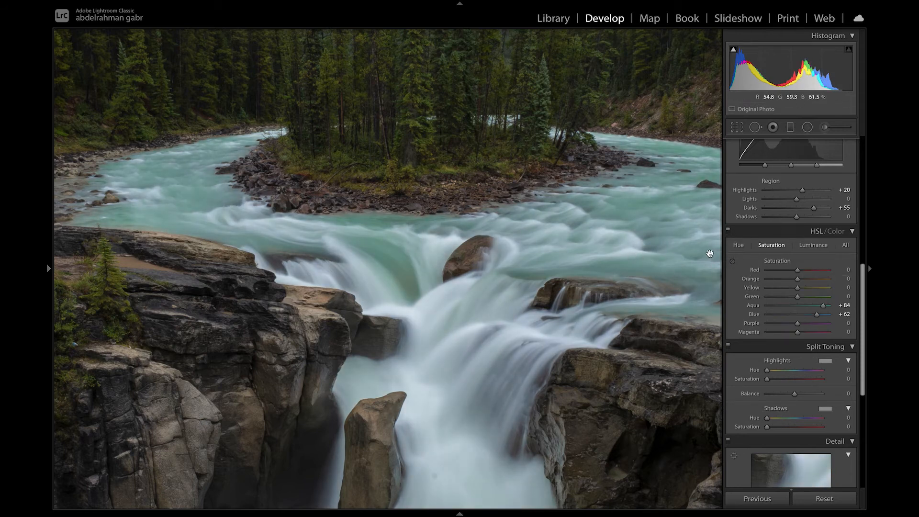
Collapse all the adjustment sections from Tone Curve to Calibration and return to the Basic settings
scroll(776, 300, up, 3)
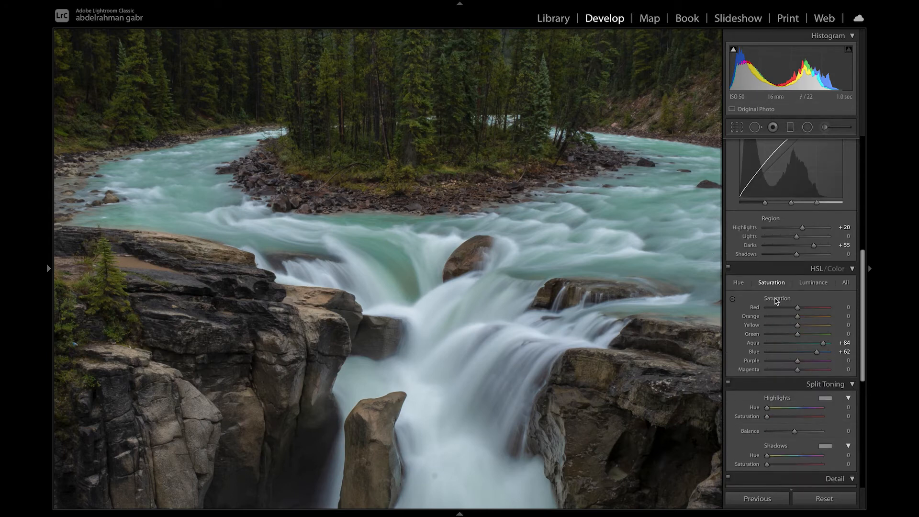
scroll(786, 302, down, 3)
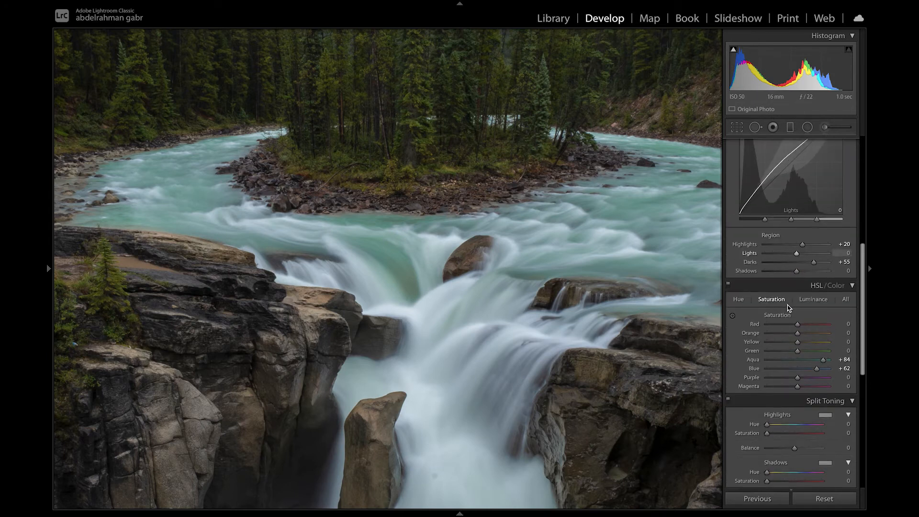
click(852, 397)
click(852, 281)
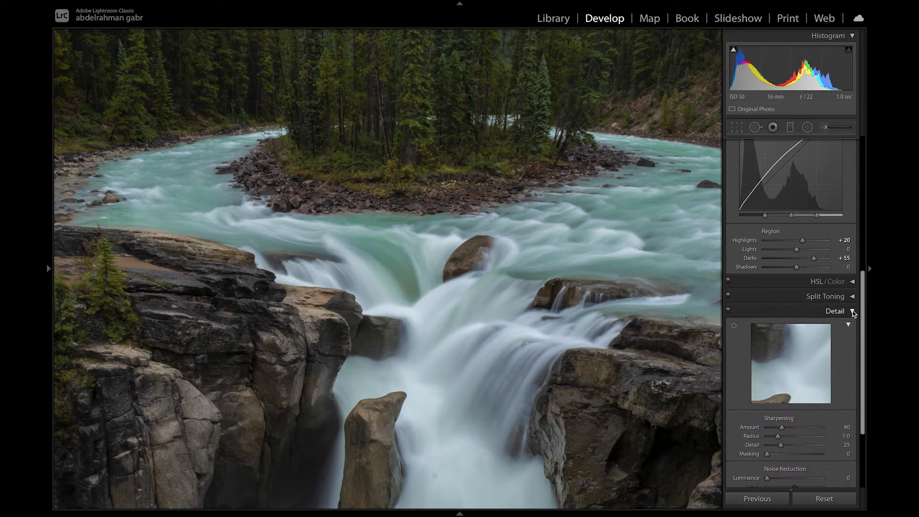
click(853, 312)
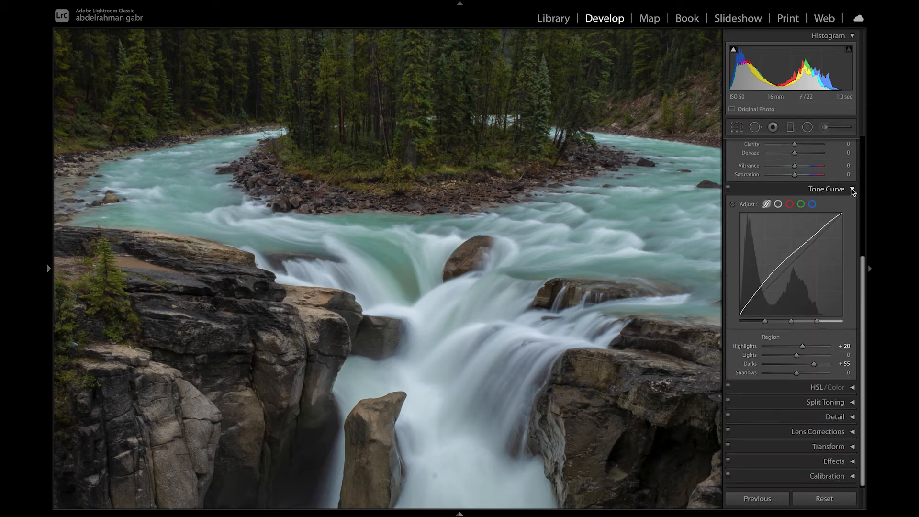
scroll(840, 190, up, 3)
click(835, 232)
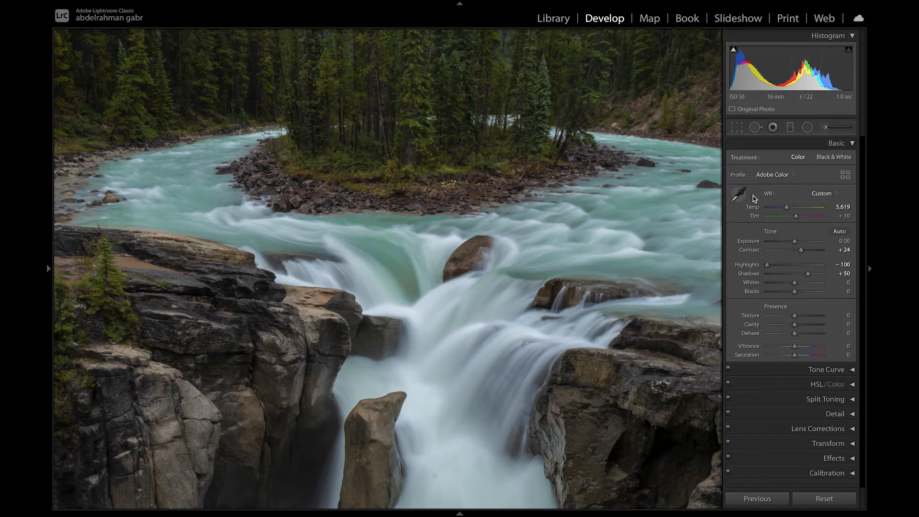
Compare the whole waterfall photo with the Tone Curve and HSL/Color adjustments each switched off and on
click(523, 281)
click(729, 371)
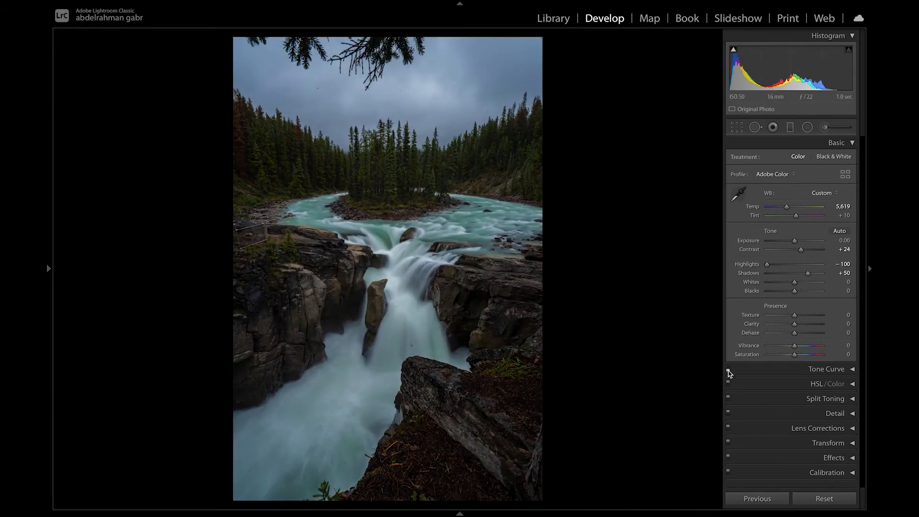
click(728, 371)
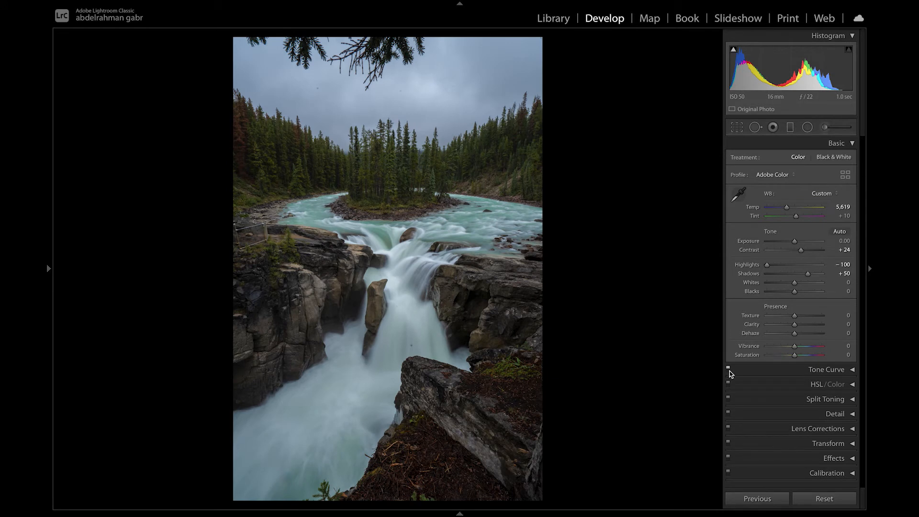
click(729, 384)
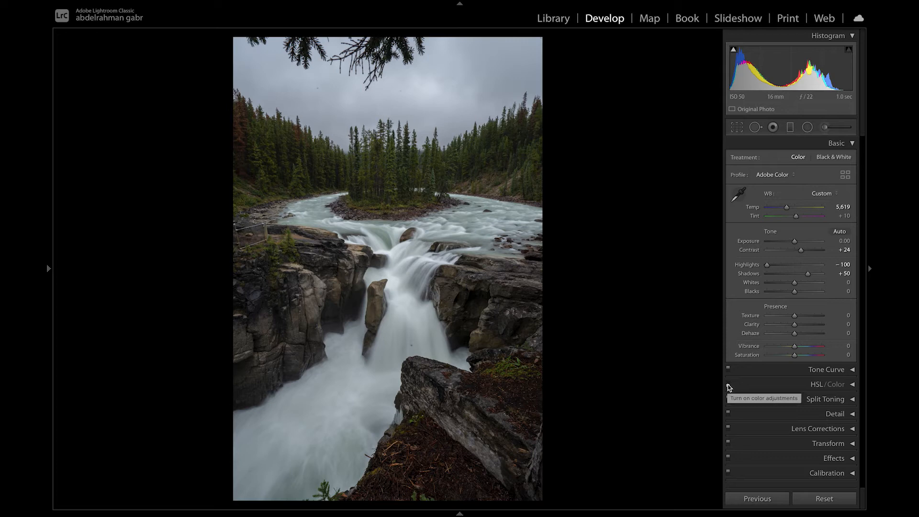
click(728, 384)
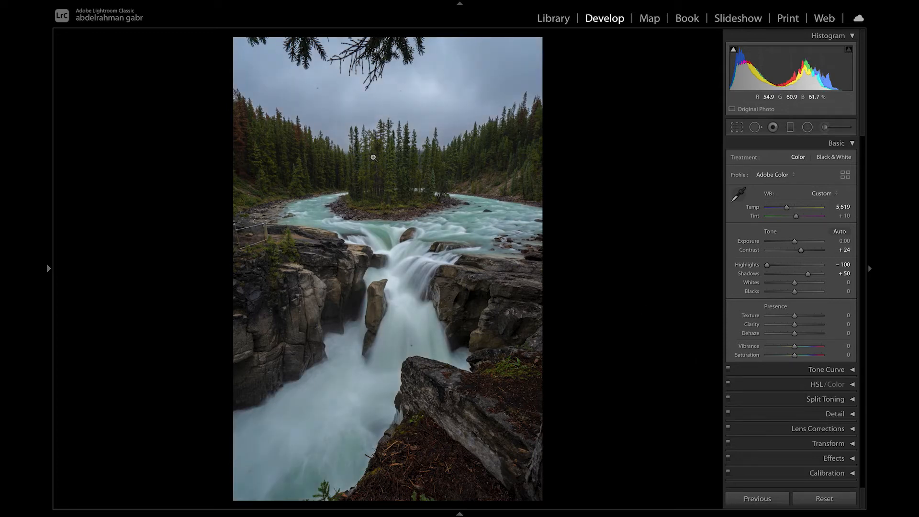
Reset all of the waterfall photo's develop settings to view the original, and undo the reset
click(834, 498)
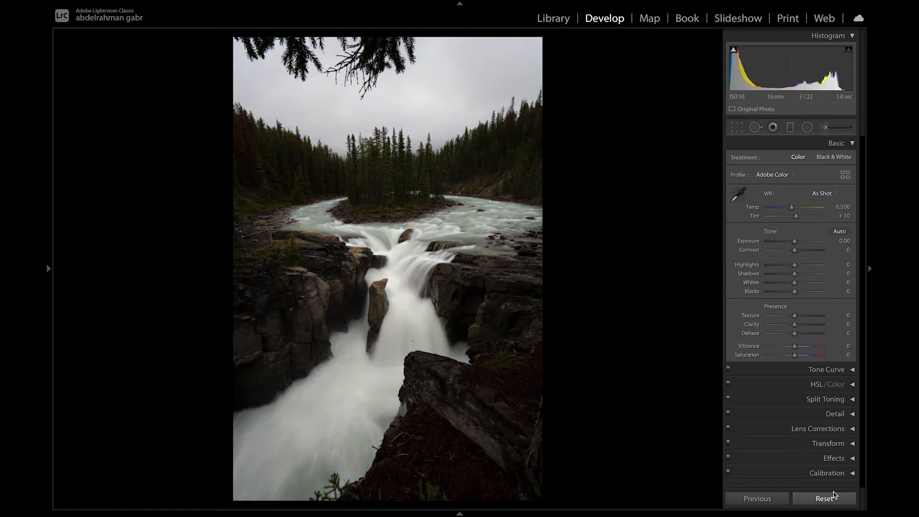
key(super+s)
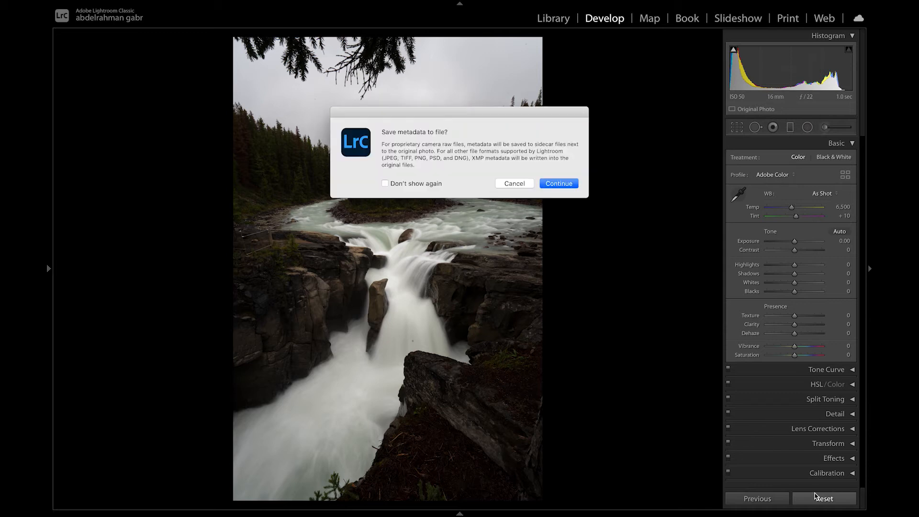
click(514, 184)
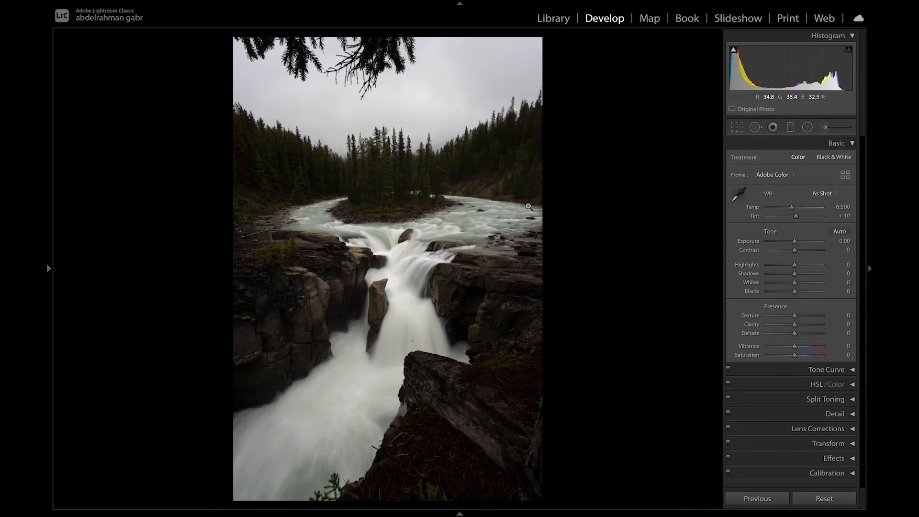
key(super+z)
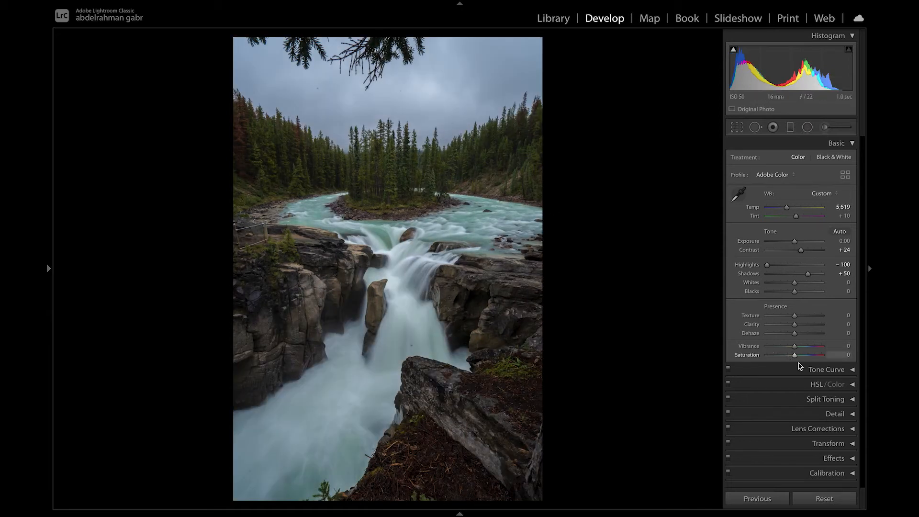
Expand Split Toning and HSL/Color, and set the Aqua saturation to +75 and the Blue saturation to +72
click(829, 400)
scroll(826, 395, down, 1)
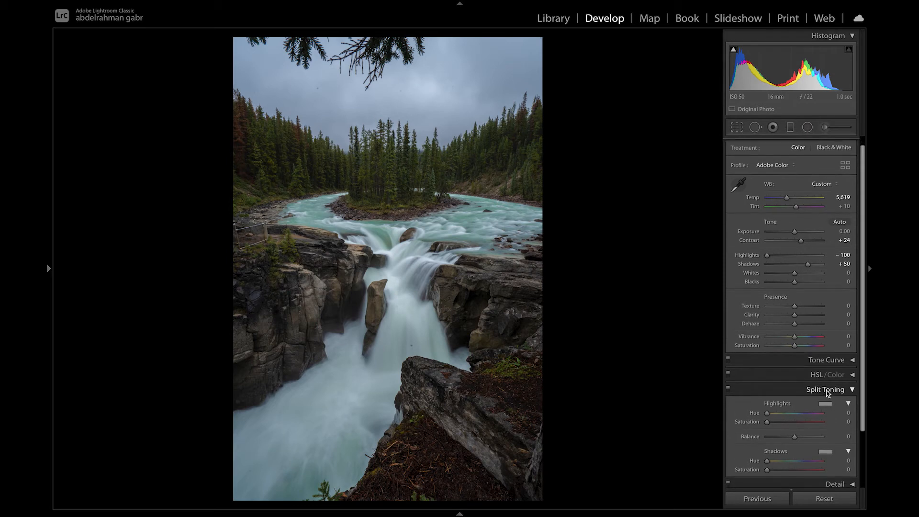
click(814, 376)
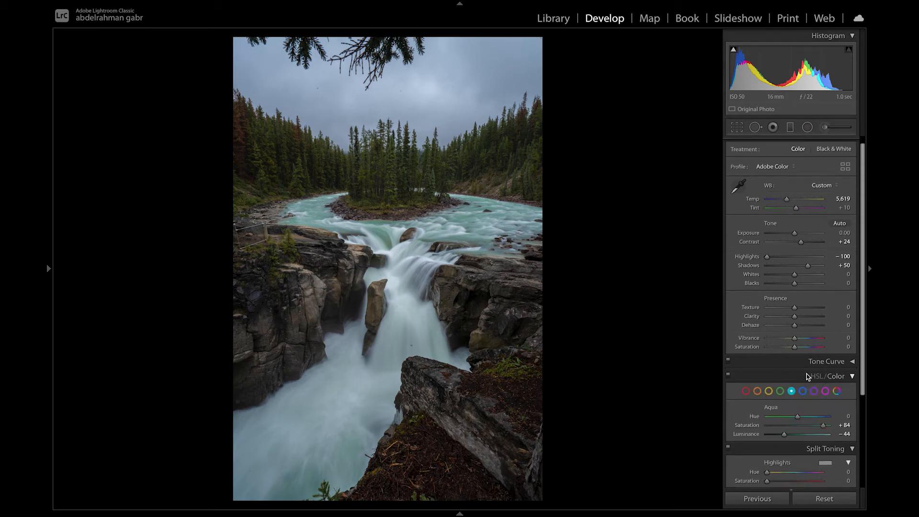
click(809, 376)
click(816, 376)
scroll(816, 376, down, 3)
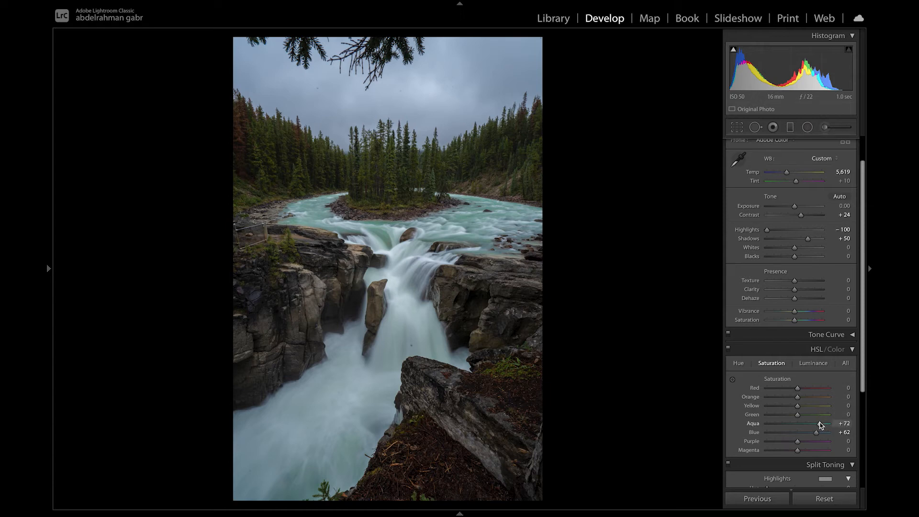
drag(816, 432, 822, 434)
Sharpen the waterfall photo with an Amount of 74 and a Radius of 1.4, checking the rocks and water up close
drag(862, 259, 864, 353)
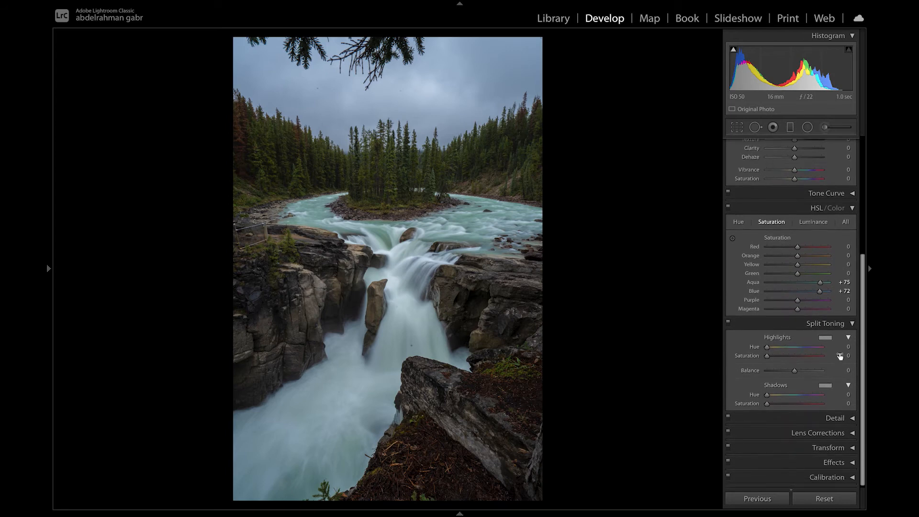
click(829, 424)
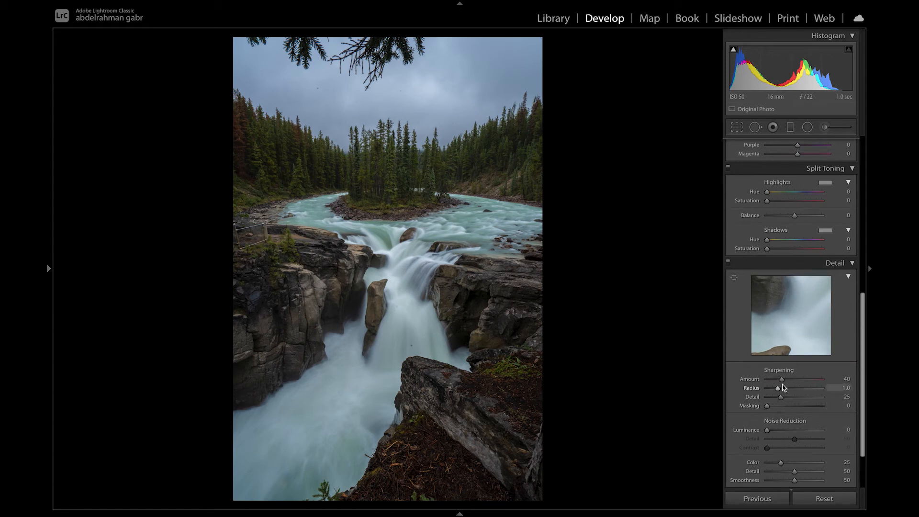
drag(783, 379, 799, 380)
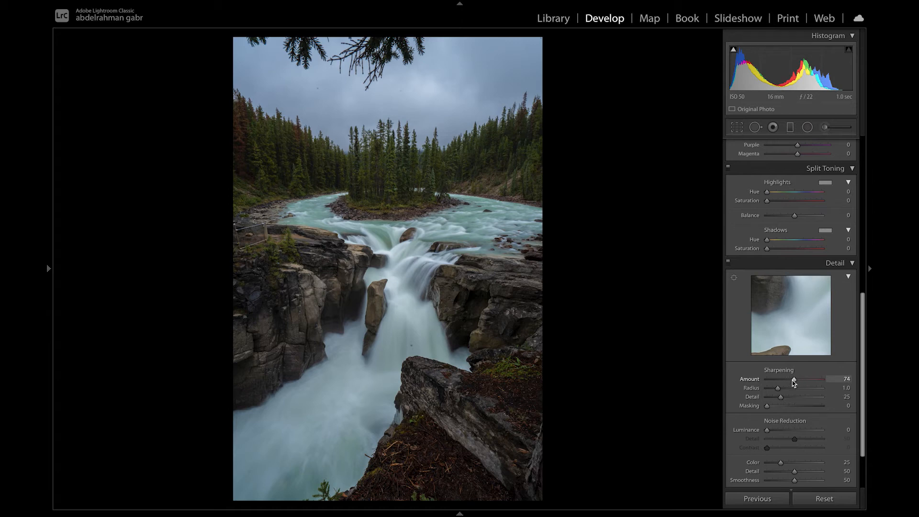
click(498, 294)
drag(538, 287, 443, 250)
click(396, 275)
drag(396, 275, 440, 268)
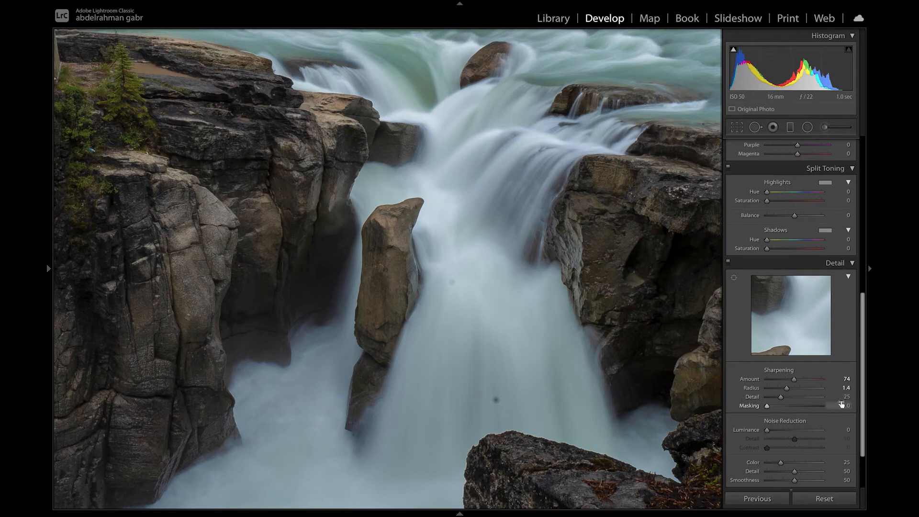
Set Luminance noise reduction to 25 and check the water and rocks both up close and in the whole photo
drag(772, 433, 783, 433)
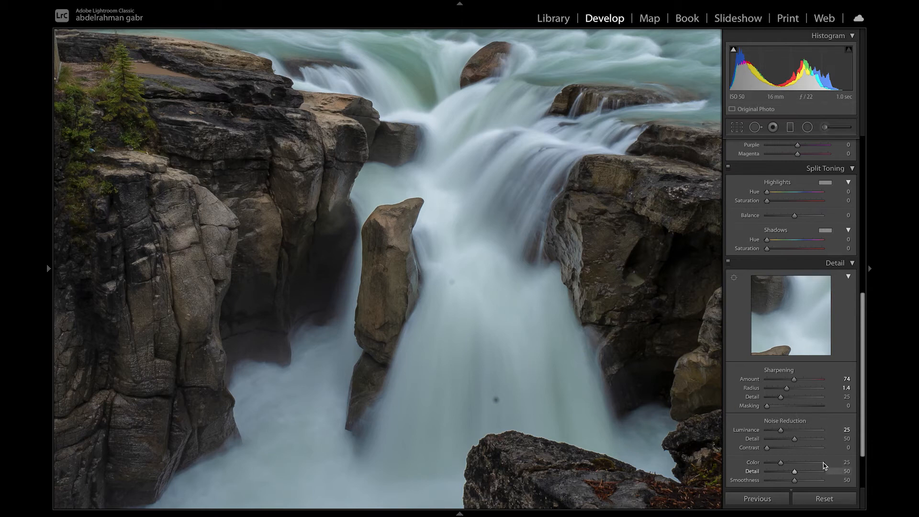
scroll(809, 433, down, 3)
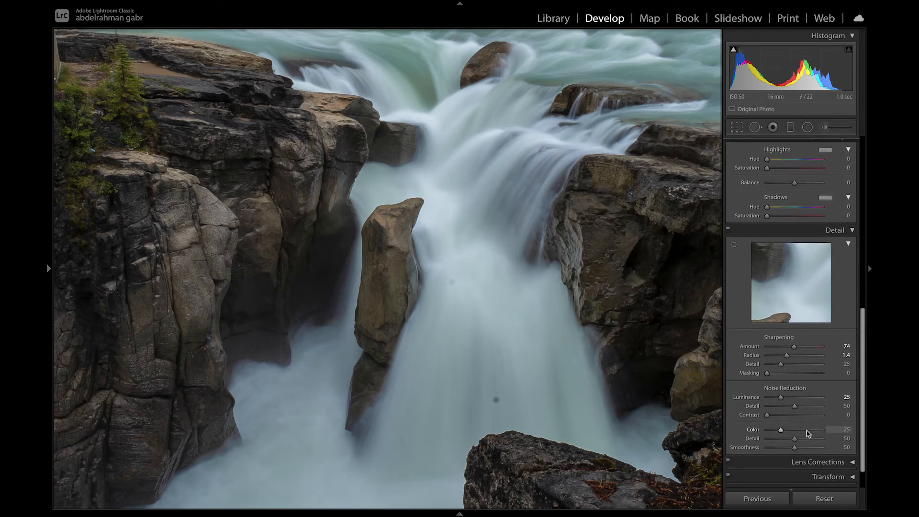
click(468, 336)
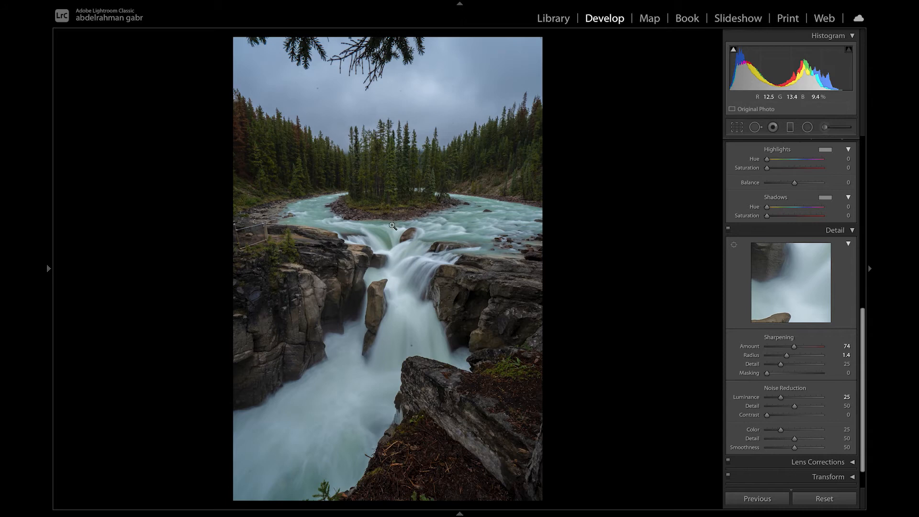
click(428, 246)
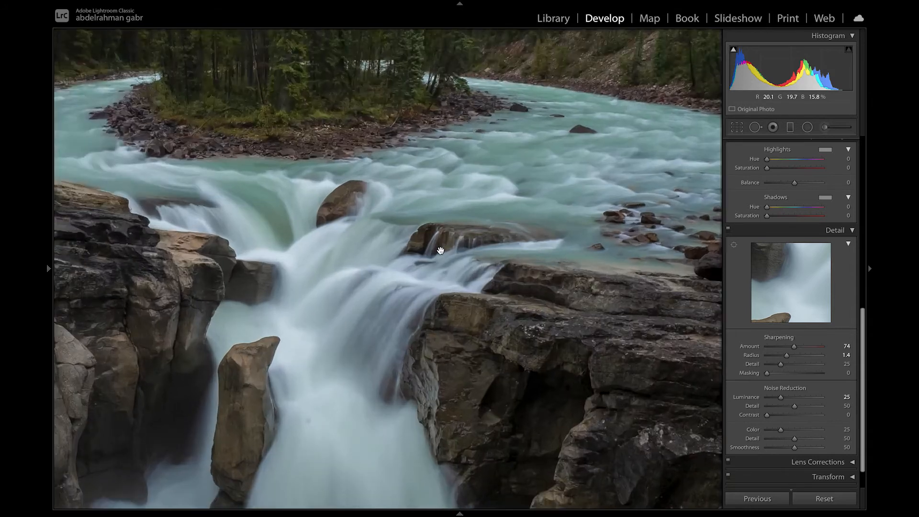
drag(438, 250, 540, 242)
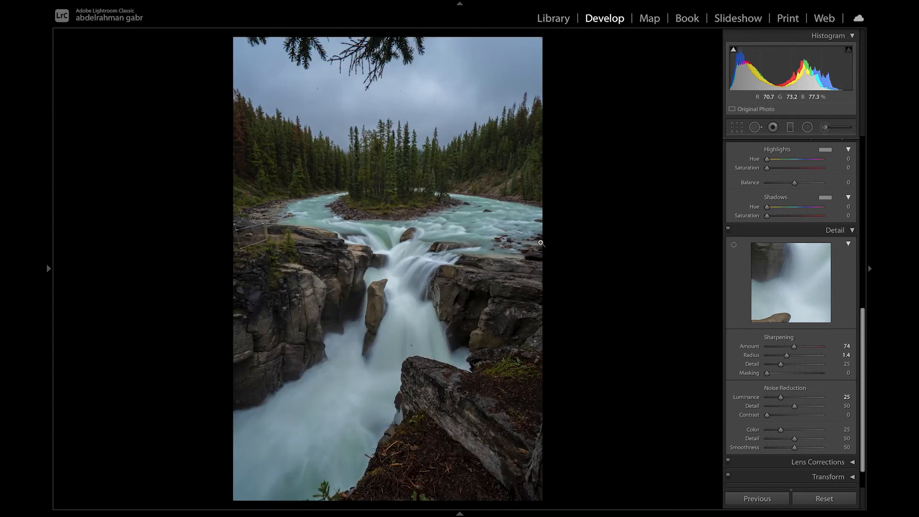
Set the photo's Texture to +17 and Clarity to +10 in the Basic adjustments
scroll(799, 253, up, 2)
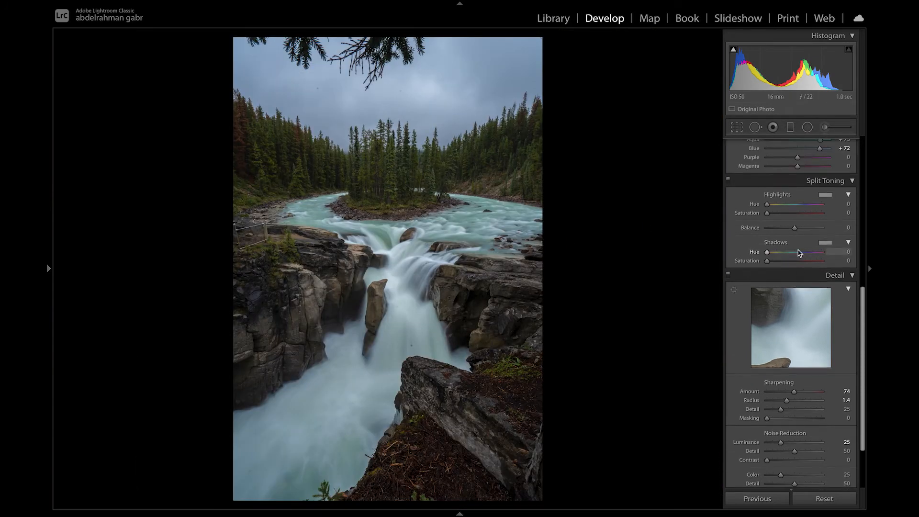
scroll(799, 253, up, 3)
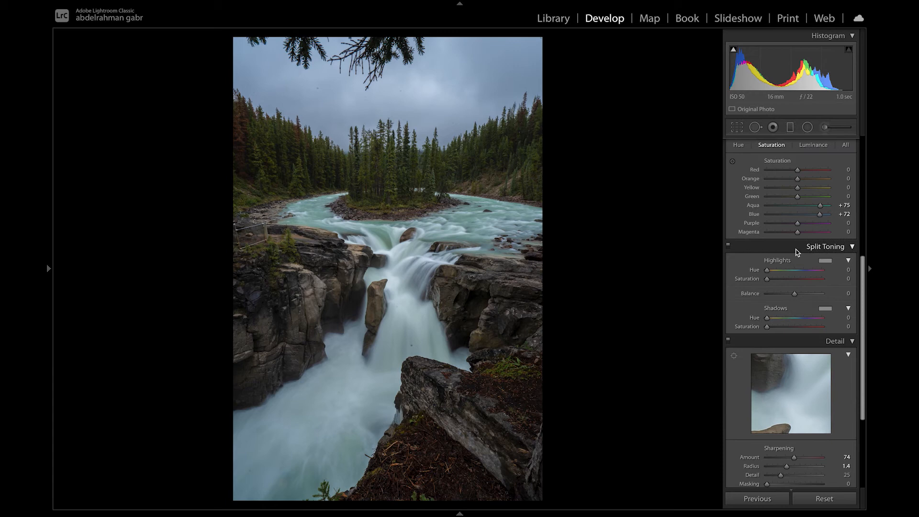
scroll(797, 253, up, 10)
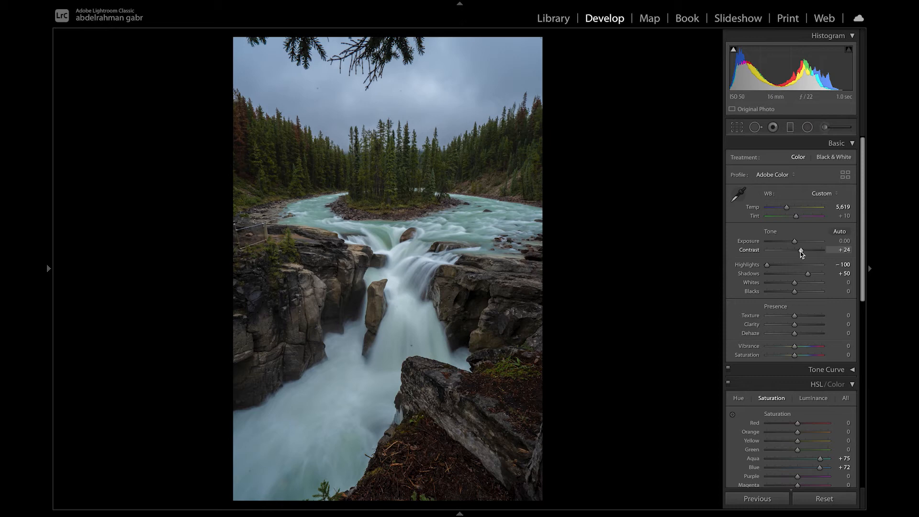
scroll(801, 252, down, 2)
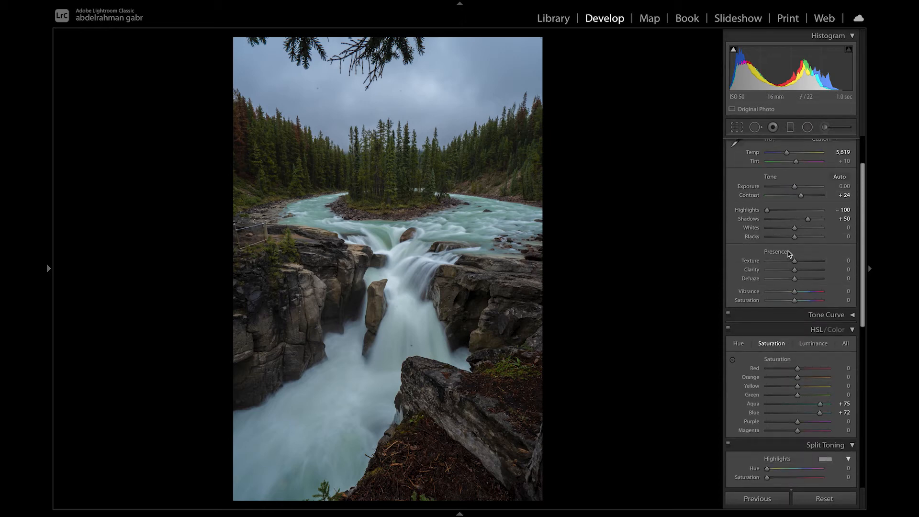
drag(796, 260, 803, 262)
mouse_move(799, 271)
mouse_down()
mouse_move(826, 274)
mouse_move(800, 273)
mouse_up()
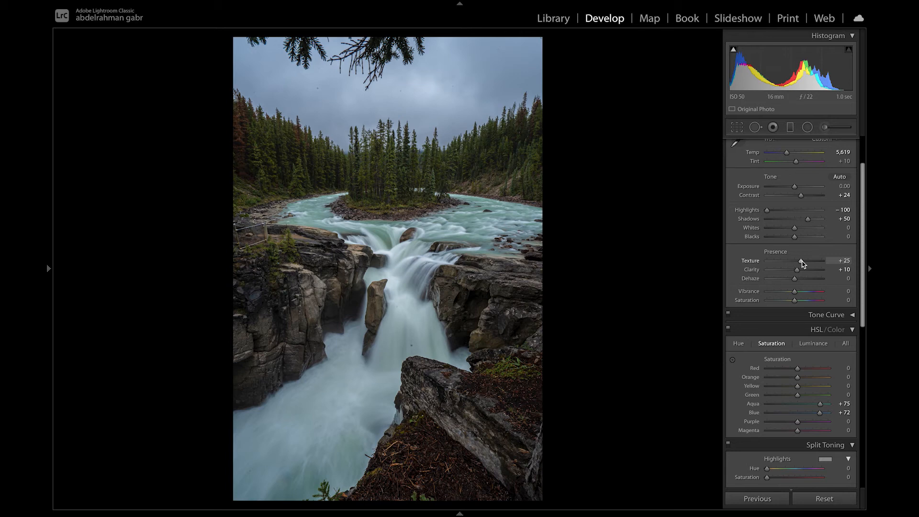
drag(800, 260, 798, 261)
Set Vibrance to +36, Saturation to +16, Contrast to +40 and Shadows to +39
mouse_move(795, 291)
mouse_down()
mouse_move(811, 292)
mouse_move(799, 300)
mouse_up()
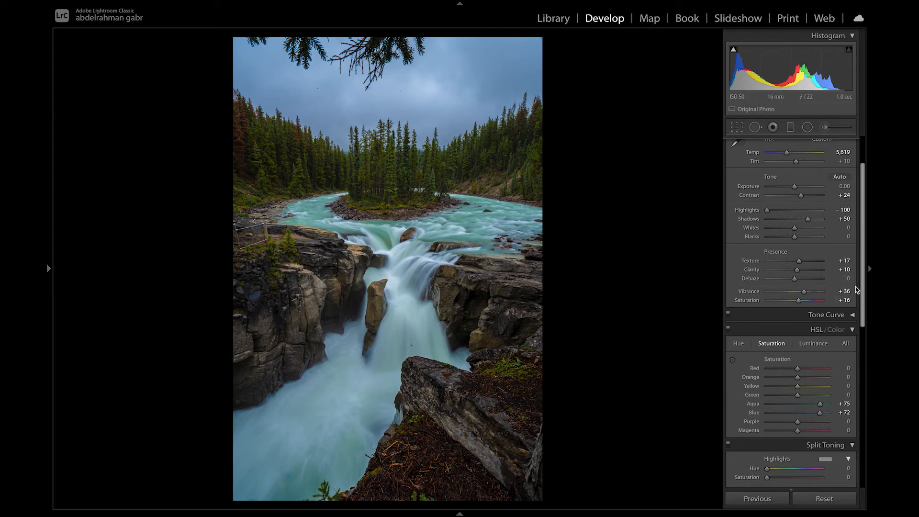
drag(801, 195, 805, 222)
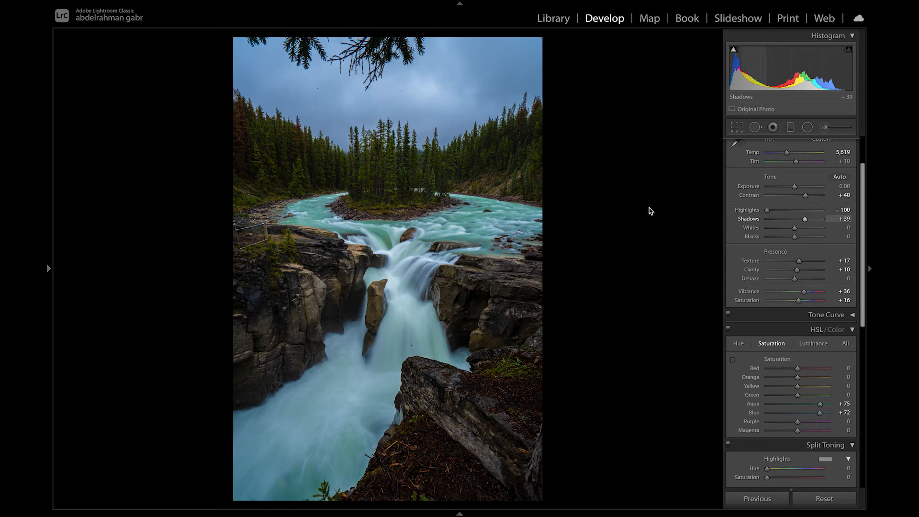
Examine the sky, the trees and the waterfall up close to judge the colour and contrast adjustments
click(419, 109)
key(ctrl+minus)
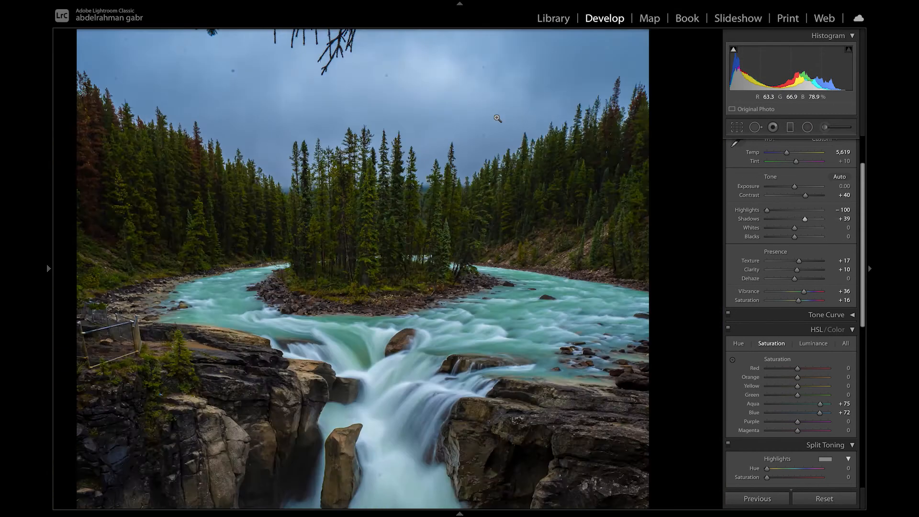
click(403, 120)
drag(402, 107, 261, 240)
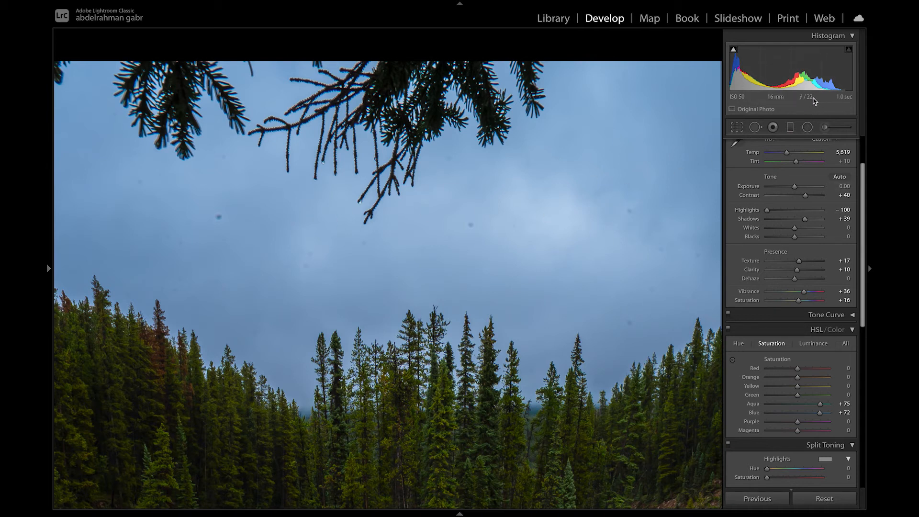
click(562, 254)
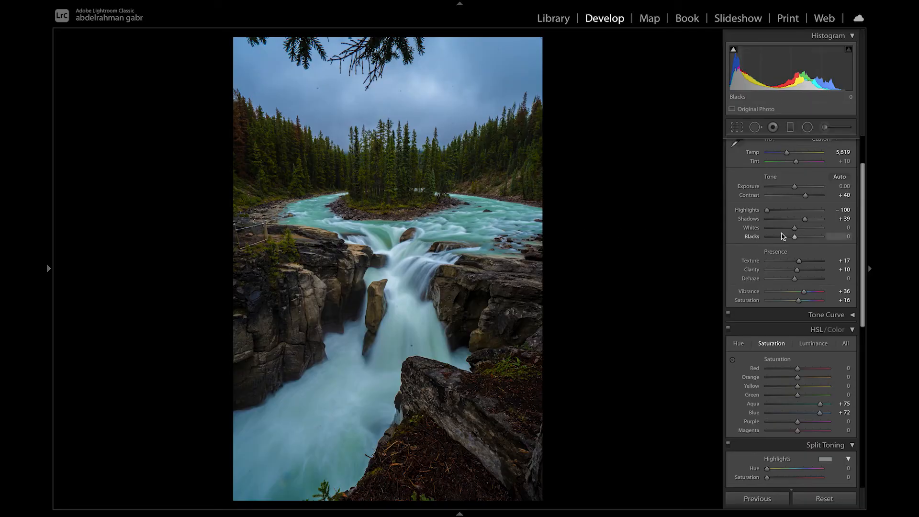
click(451, 210)
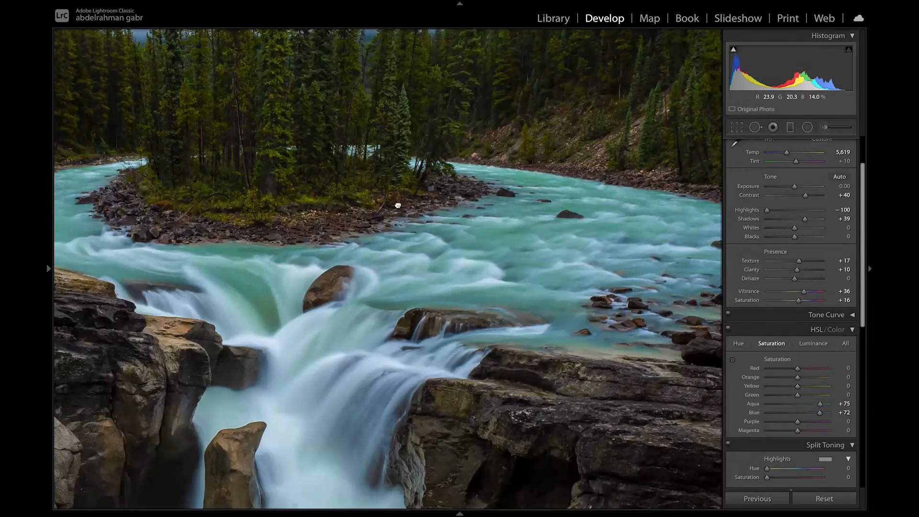
drag(417, 198, 494, 87)
click(493, 85)
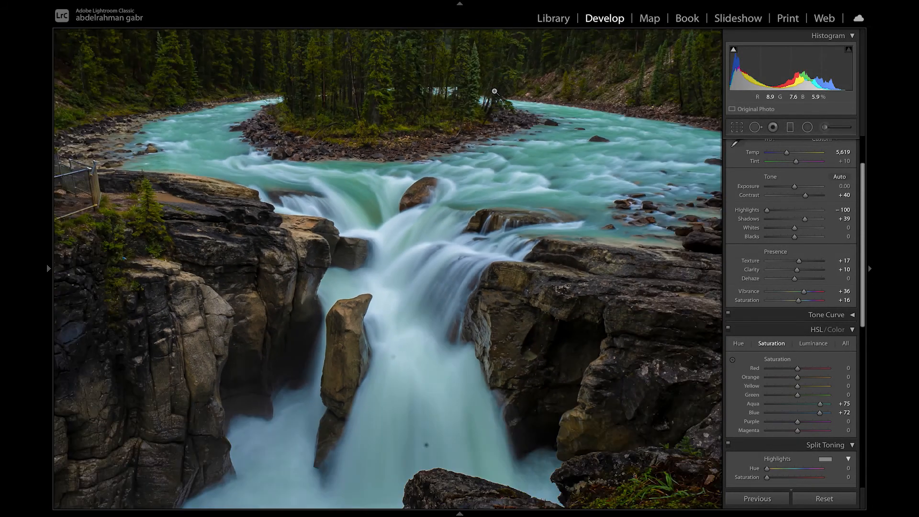
Collapse HSL/Color, and set the white balance Tint to +18 and the Exposure to −0.10
click(852, 331)
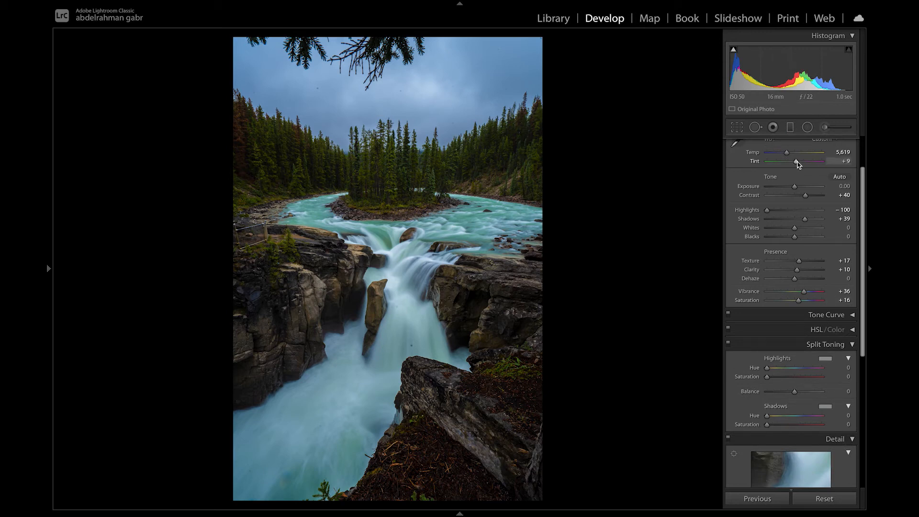
drag(798, 163, 800, 164)
scroll(793, 165, up, 3)
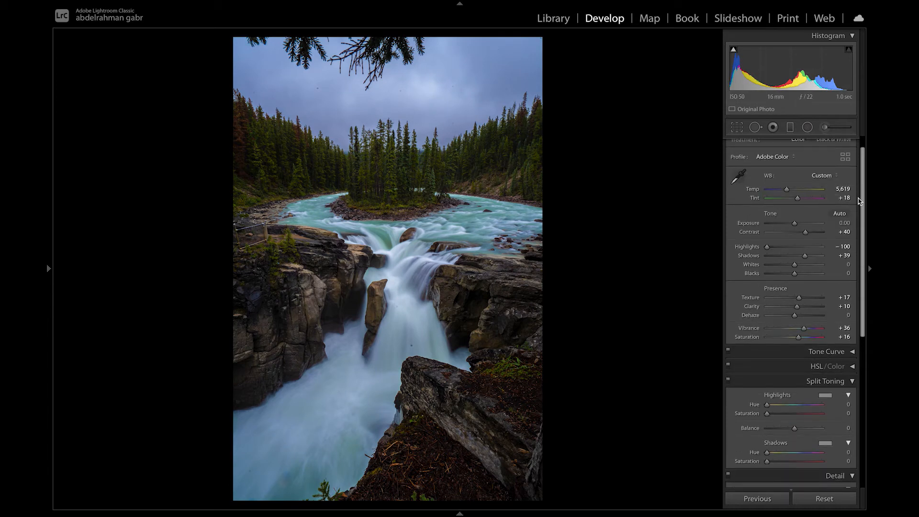
drag(864, 201, 864, 188)
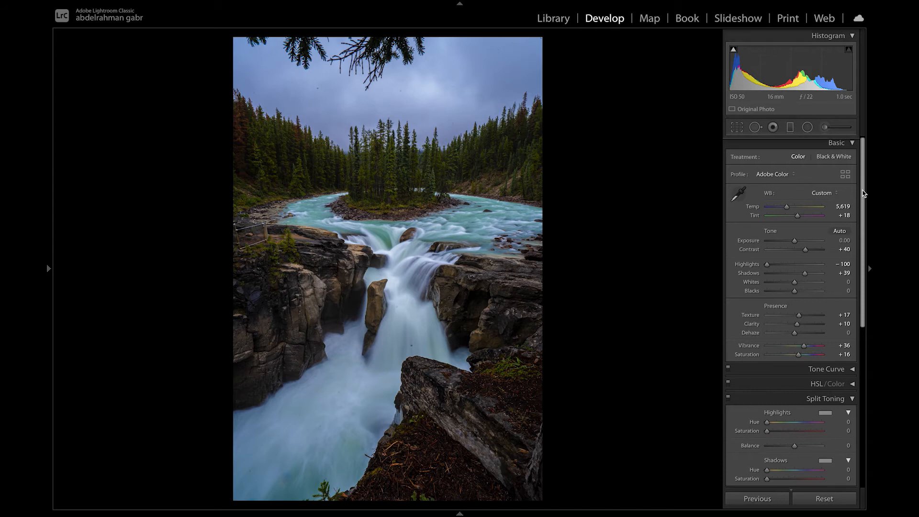
scroll(780, 216, down, 2)
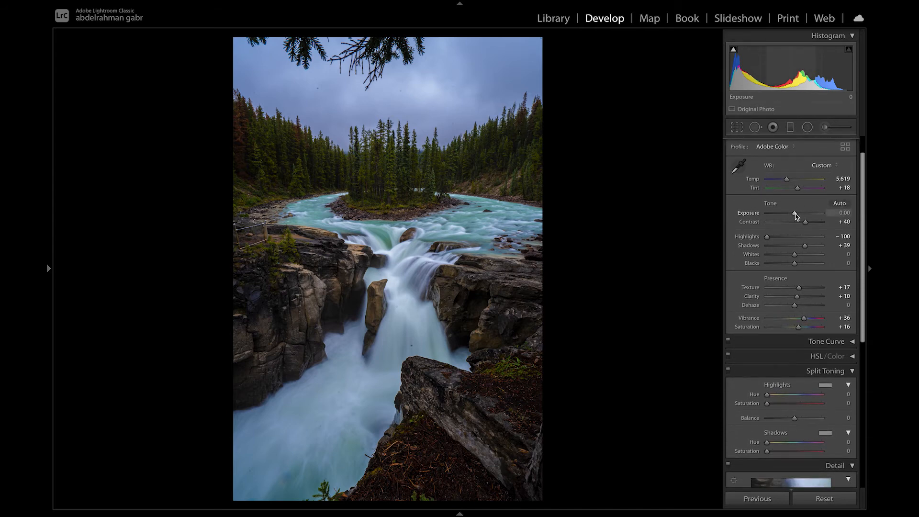
drag(795, 215, 794, 215)
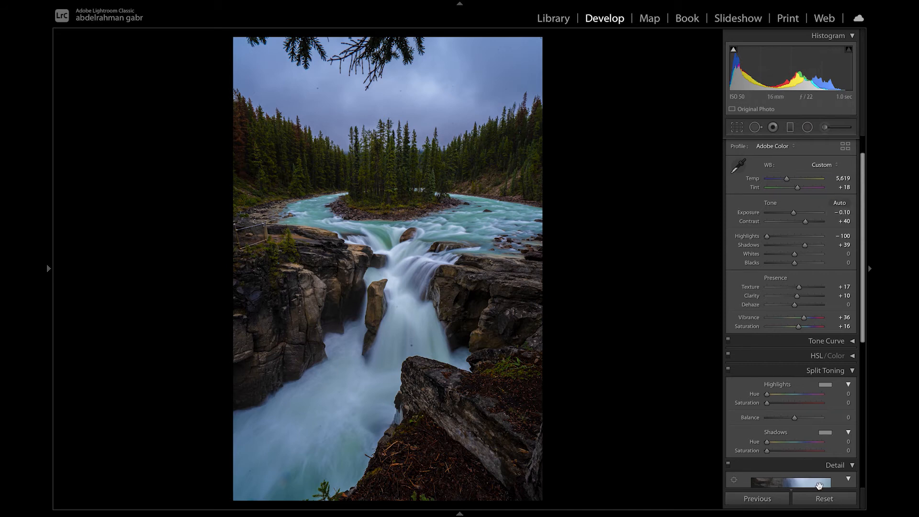
Reset all develop settings to compare the updated edit with the original photo, and undo the reset
click(824, 499)
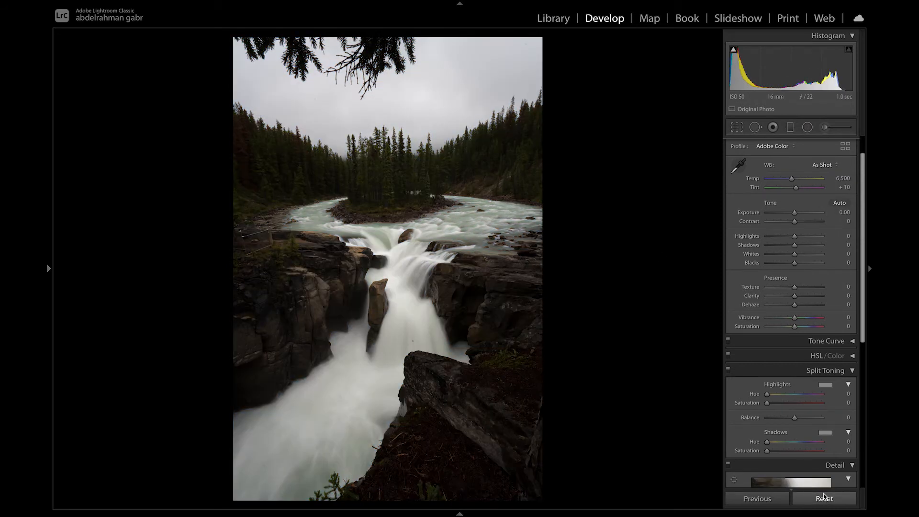
key(ctrl+z)
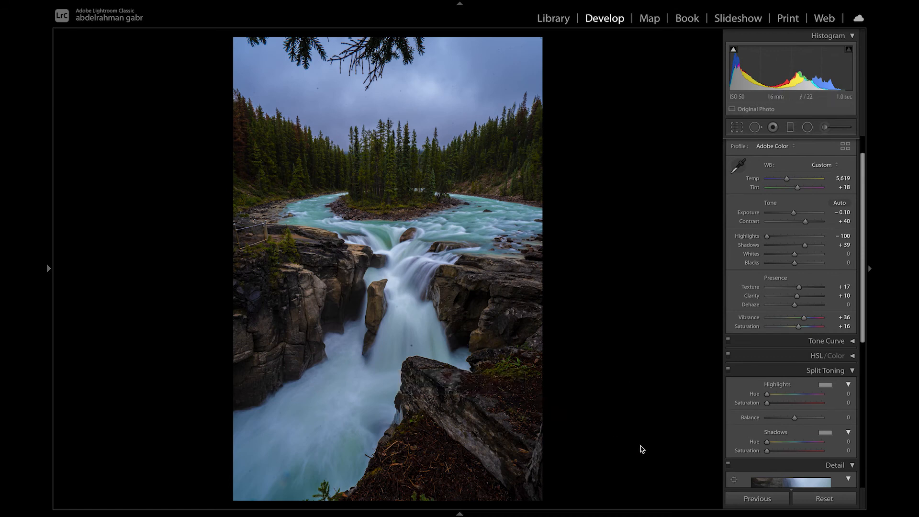
Set the Basic Highlights to −74 and expand the Tone Curve settings
scroll(797, 306, up, 1)
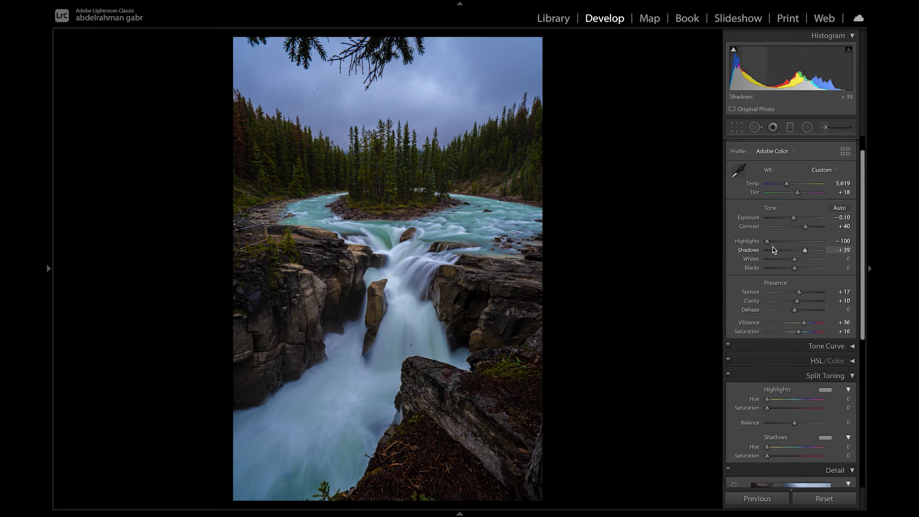
drag(768, 242, 777, 245)
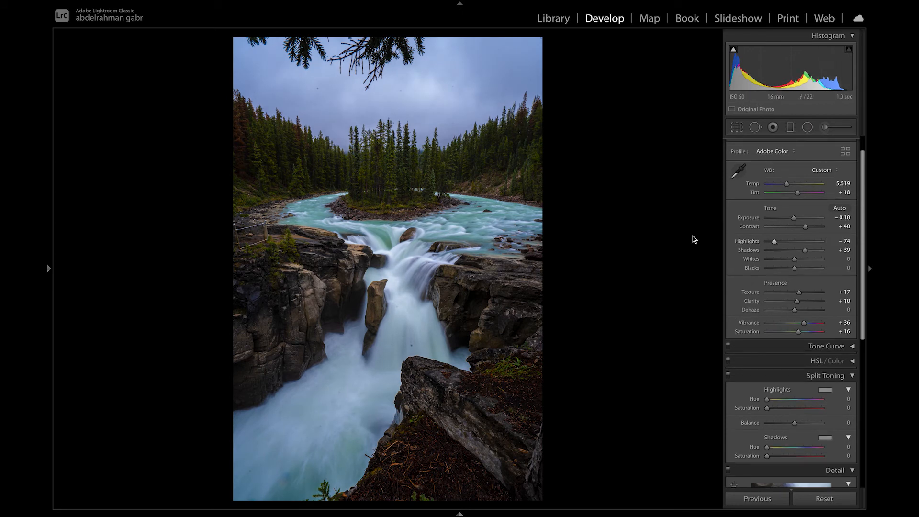
scroll(744, 368, down, 1)
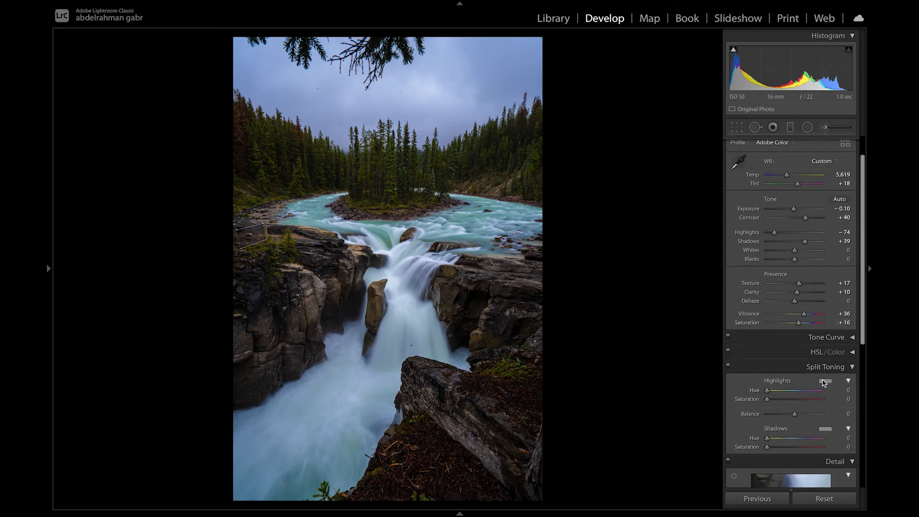
click(809, 339)
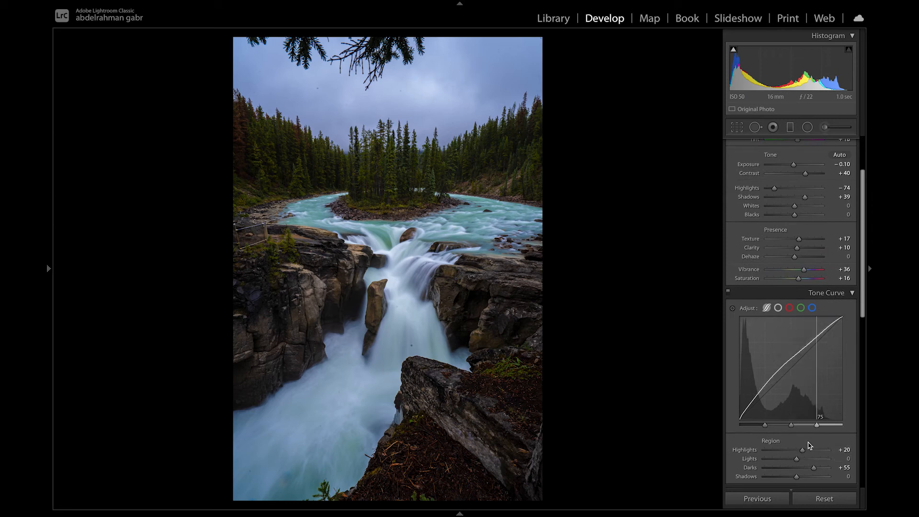
Set the Tone Curve region Highlights to +14, and shift the HSL hues to −24 for Aqua and −4 for Blue
drag(802, 449, 801, 450)
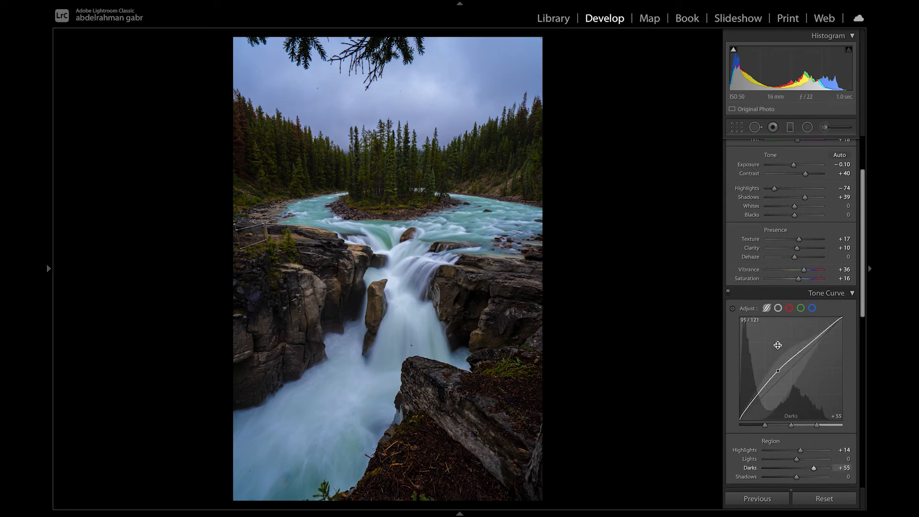
scroll(800, 351, down, 3)
scroll(795, 375, down, 5)
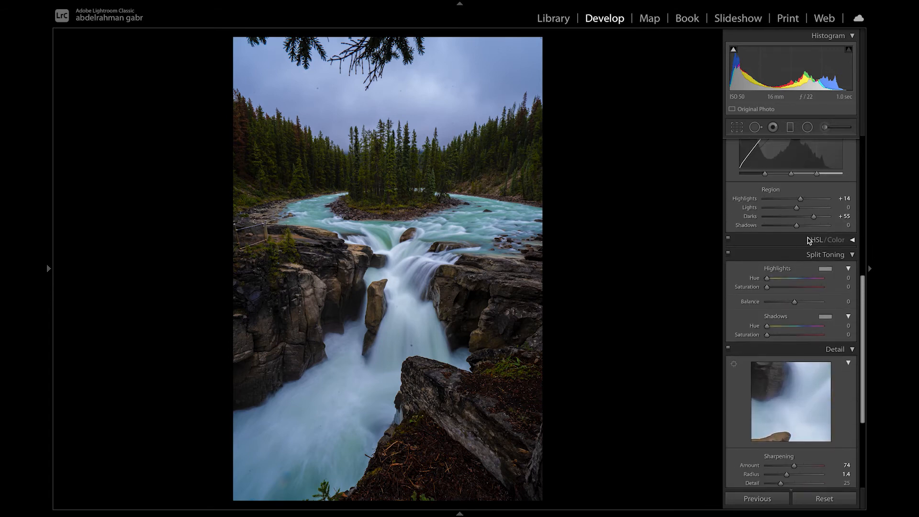
click(809, 243)
click(738, 254)
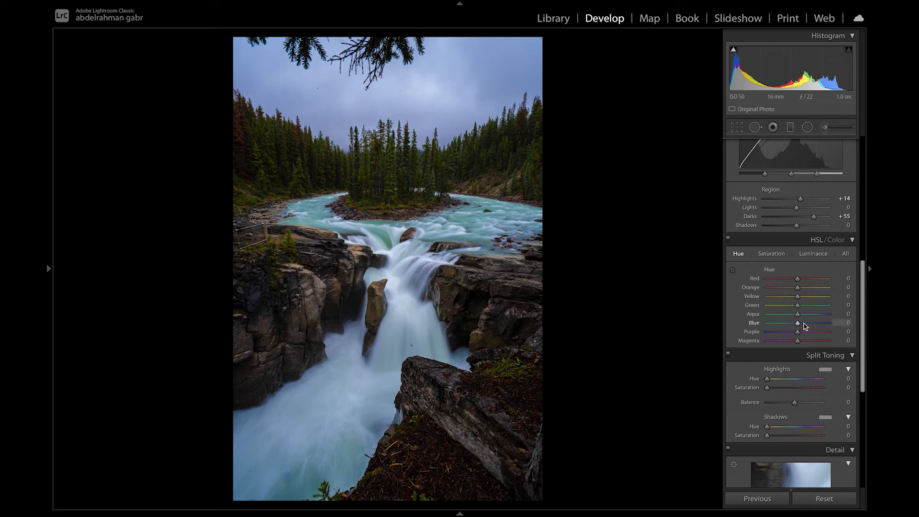
mouse_move(798, 317)
mouse_down()
mouse_move(811, 317)
mouse_move(787, 317)
mouse_move(810, 318)
mouse_move(789, 318)
mouse_move(798, 319)
mouse_up()
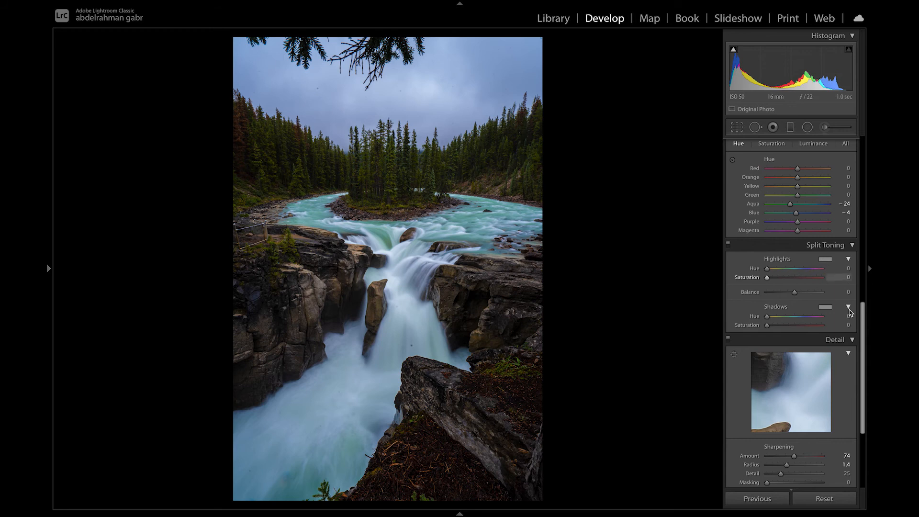
Set the Basic Highlights to −50
scroll(811, 200, up, 10)
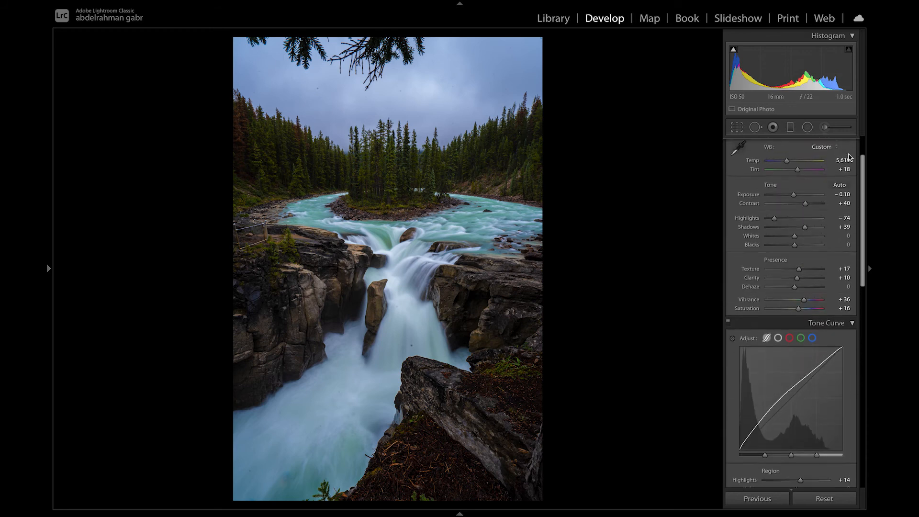
drag(777, 249, 779, 249)
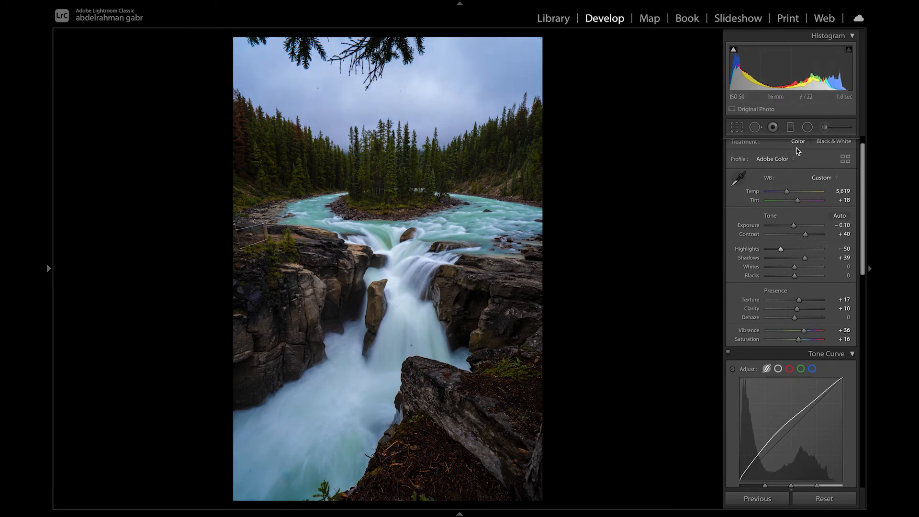
Add a Graduated Filter from the top of the sky down to the falls with Contrast 25, Highlights −79, Texture 1 and Clarity 40
scroll(729, 141, up, 1)
key(m)
drag(389, 27, 390, 267)
drag(795, 211, 781, 213)
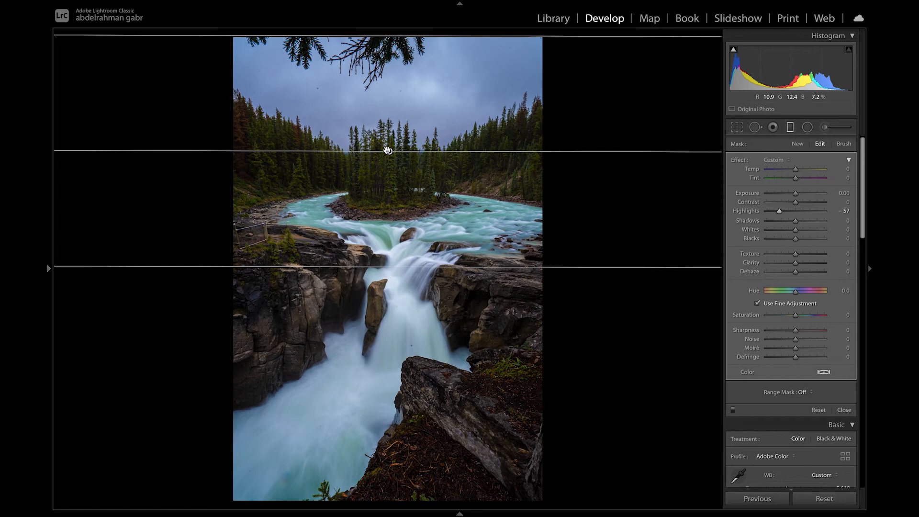
mouse_move(389, 151)
drag(772, 213, 767, 212)
mouse_move(796, 263)
mouse_down()
mouse_move(809, 265)
mouse_move(798, 256)
mouse_up()
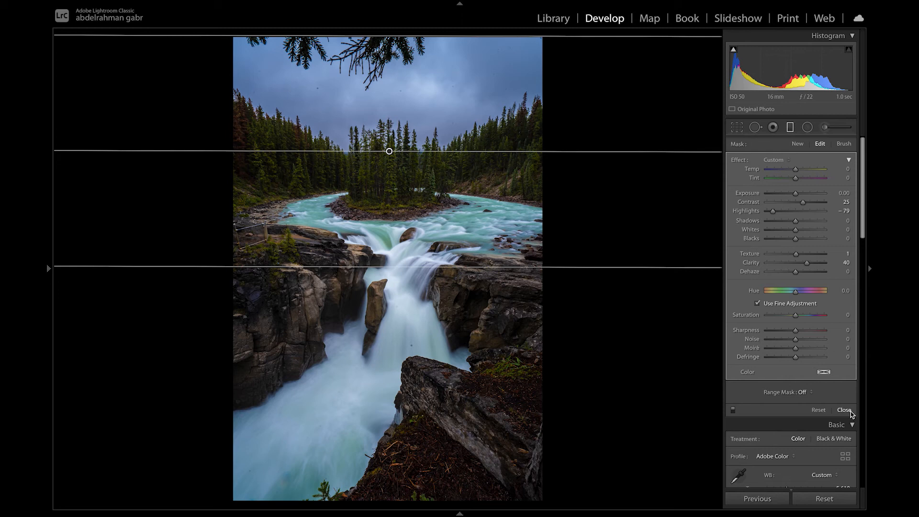
click(844, 410)
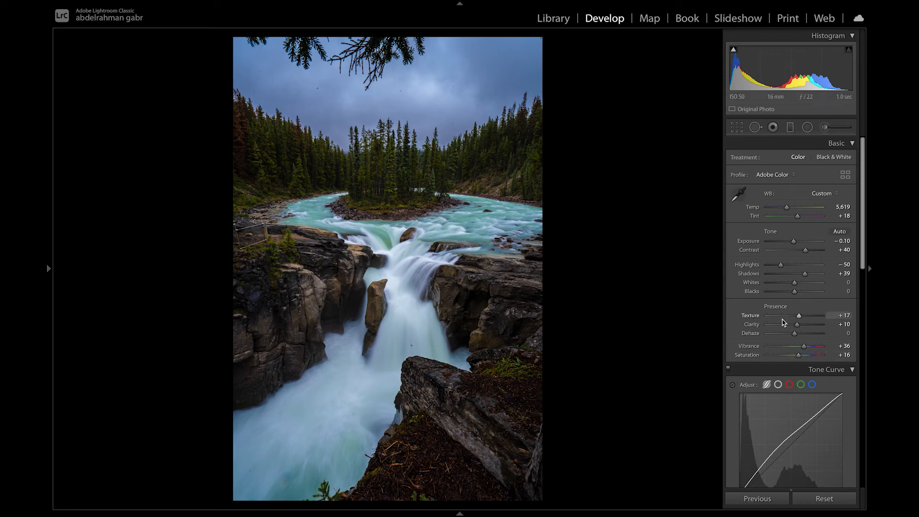
Show all HSL adjustments, shift the Green hue towards yellow, and collapse HSL/Color
scroll(778, 317, down, 5)
scroll(769, 315, down, 4)
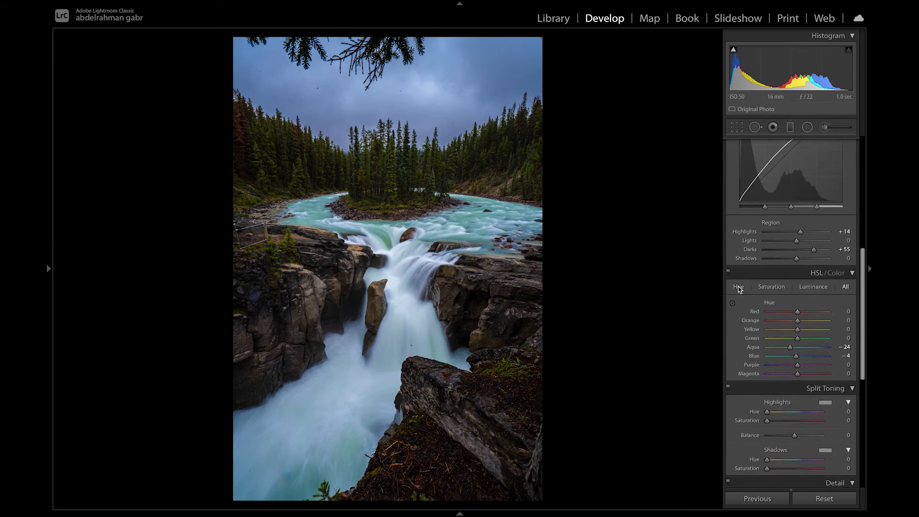
click(739, 288)
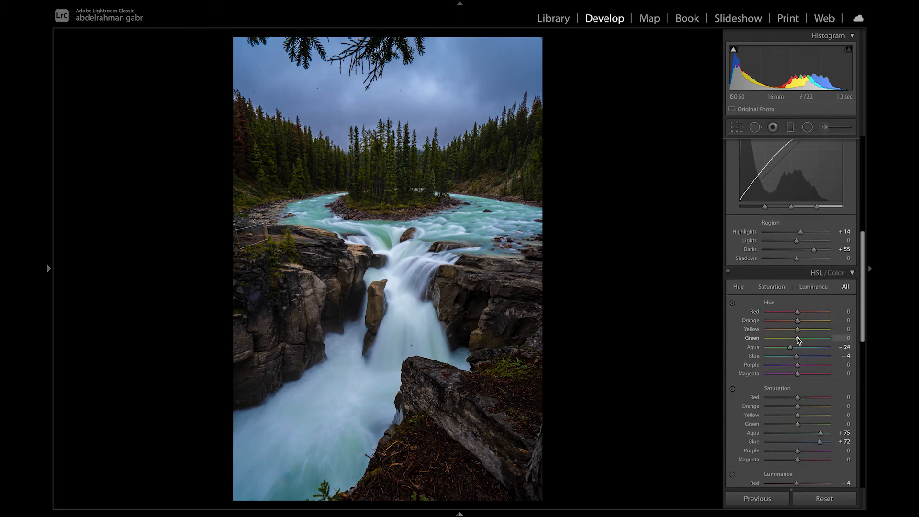
drag(819, 340, 786, 341)
mouse_move(788, 340)
mouse_down()
mouse_move(803, 341)
mouse_move(788, 342)
mouse_up()
click(852, 273)
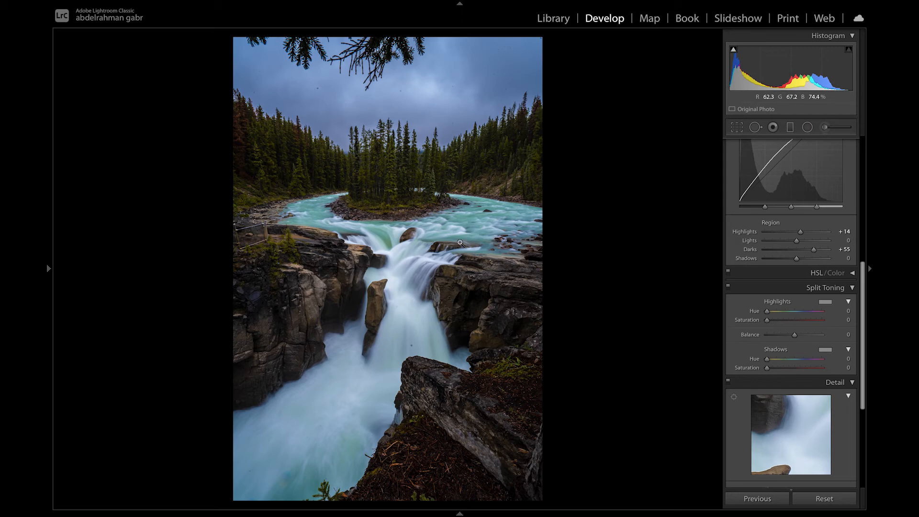
click(427, 266)
drag(337, 187, 413, 252)
click(439, 305)
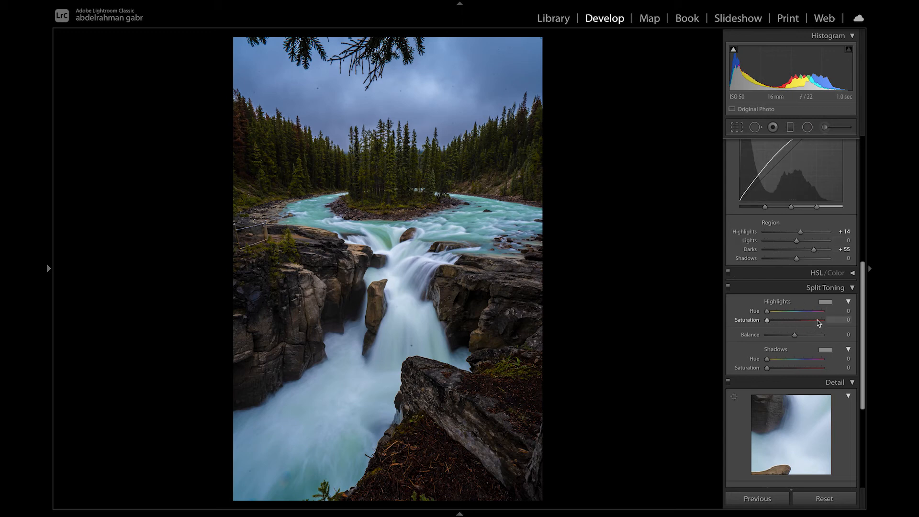
drag(864, 312, 864, 319)
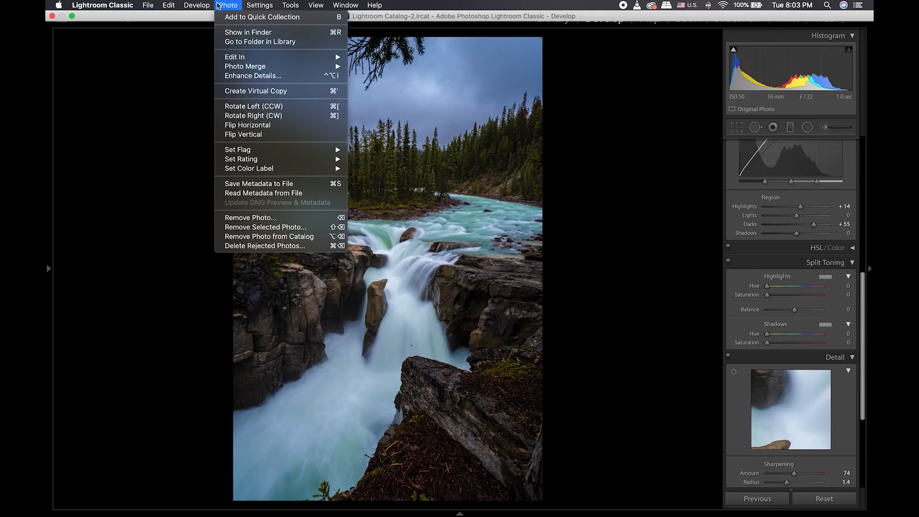
Send the developed waterfall photo to Adobe Photoshop CC 2019 for editing
mouse_move(228, 60)
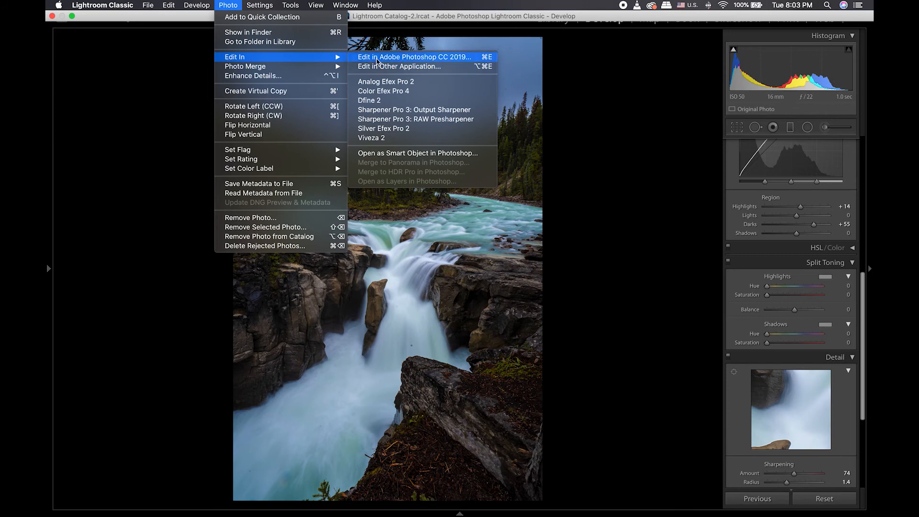
click(378, 57)
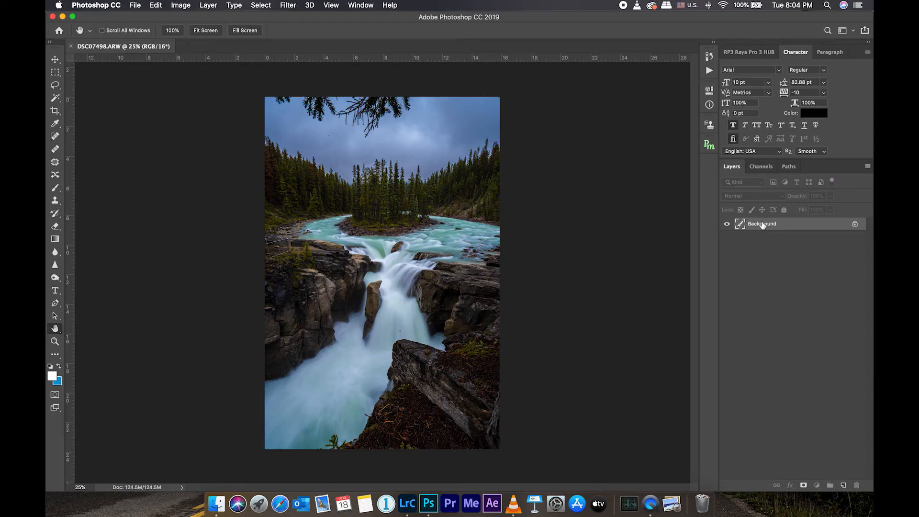
Convert the Background into an editable layer named Layer 0 and duplicate it, checking the copy's visibility
double_click(760, 225)
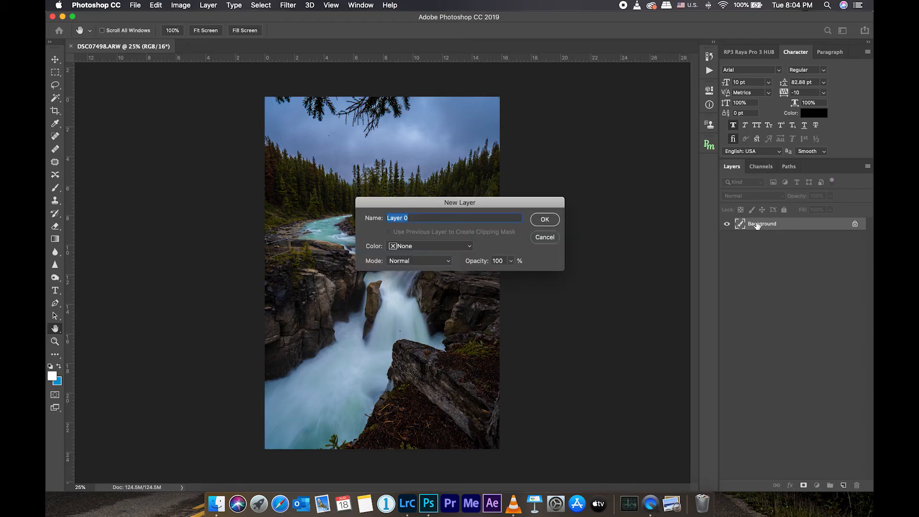
click(545, 220)
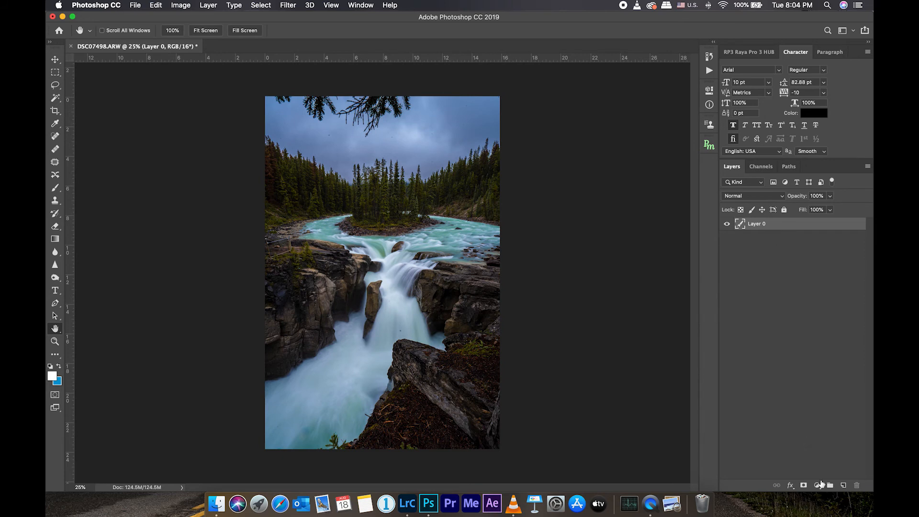
key(super+j)
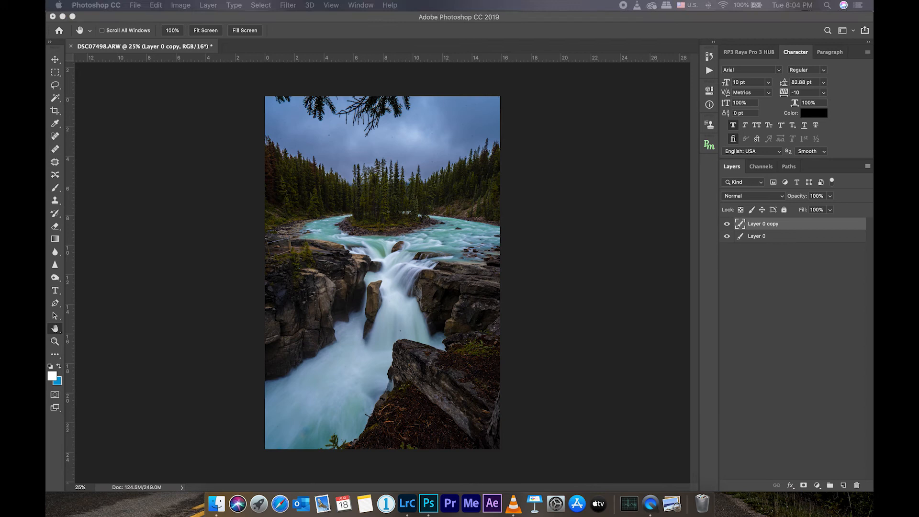
click(728, 225)
click(728, 225)
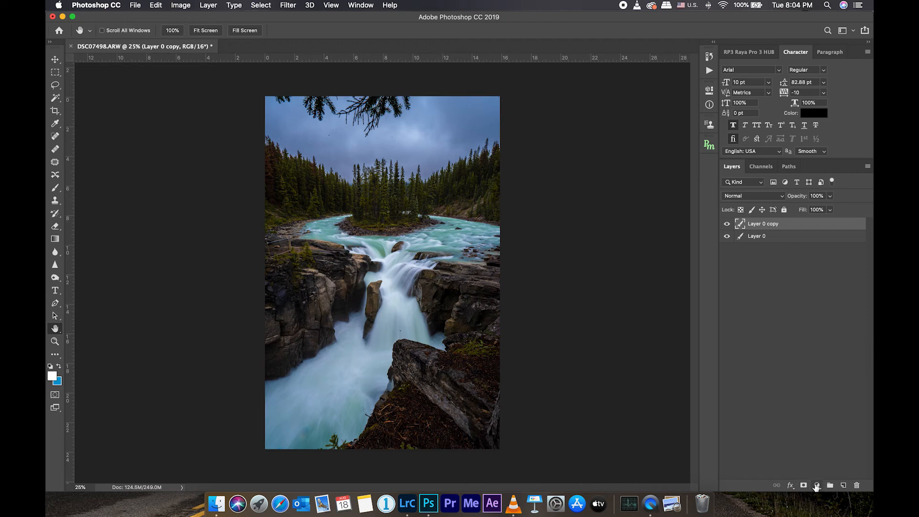
Remove the two dark spots in the waterfall beside the rock pillar with the Content-Aware Spot Healing Brush
click(55, 341)
click(379, 343)
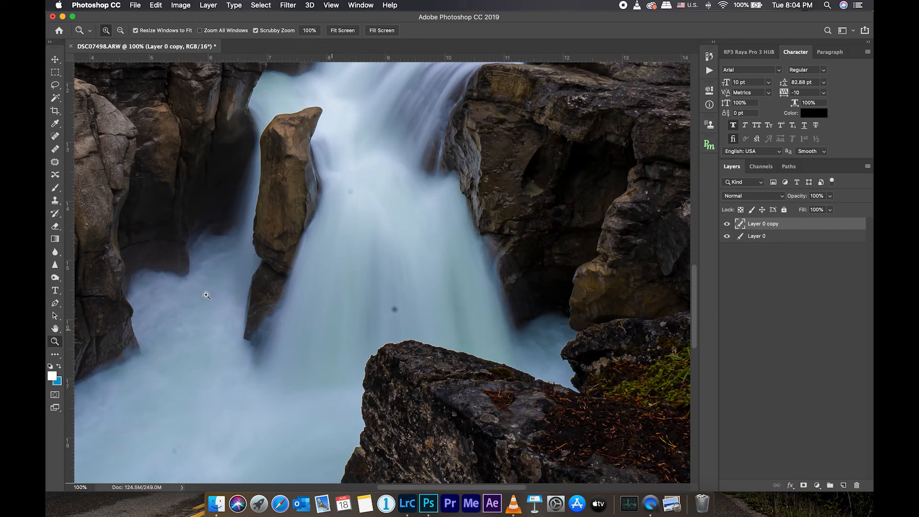
click(56, 137)
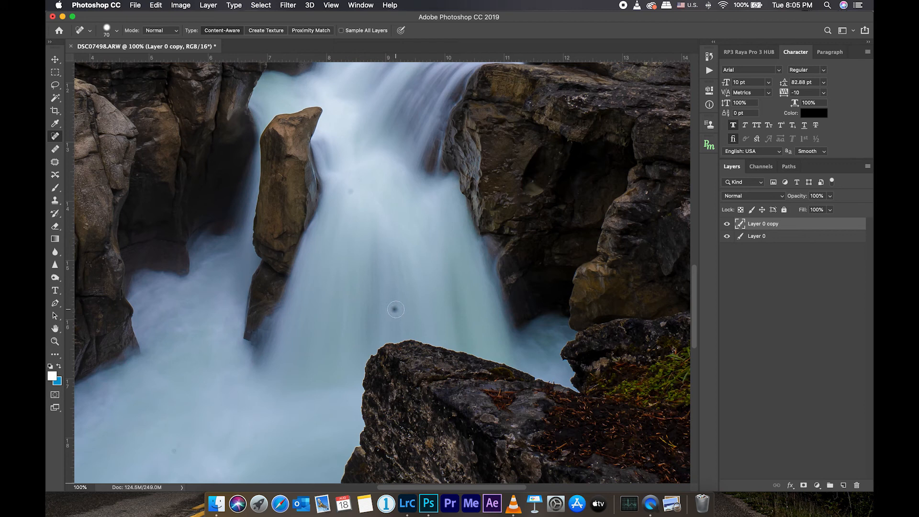
click(393, 310)
click(349, 191)
Heal the dark spots scattered across the misty water below the waterfall
drag(256, 349, 437, 208)
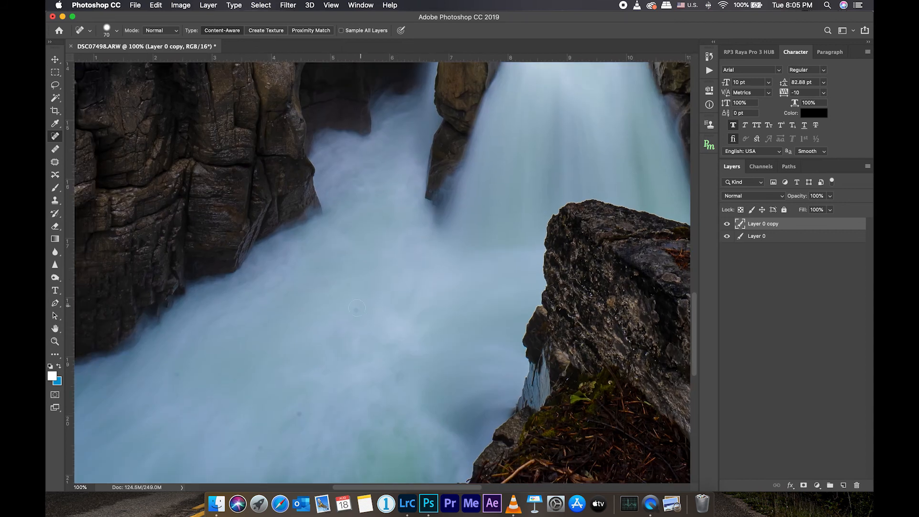
click(359, 307)
mouse_move(401, 335)
mouse_down()
mouse_move(441, 195)
mouse_move(453, 211)
mouse_up()
click(469, 235)
click(339, 270)
click(302, 303)
click(267, 297)
click(216, 229)
click(219, 251)
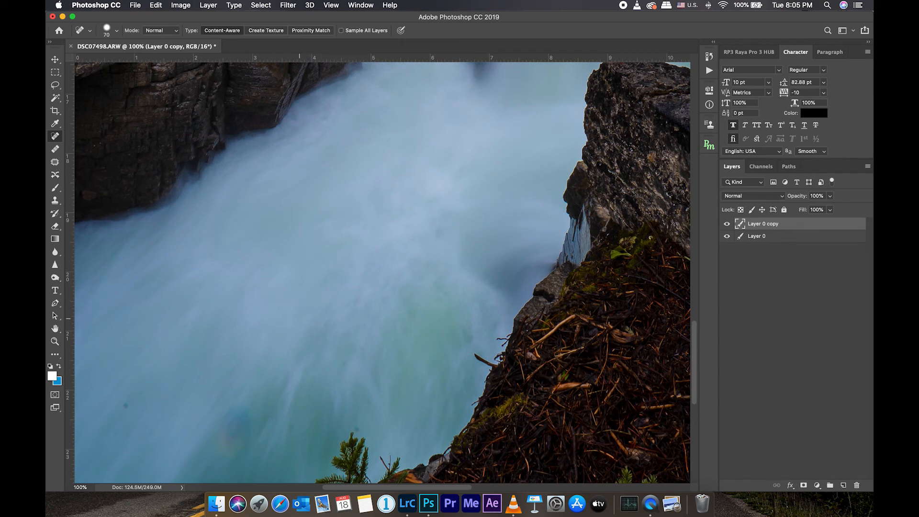
Heal the remaining spots in the water near the photo's lower-left corner and above the small fir branches
click(342, 361)
click(359, 427)
click(292, 426)
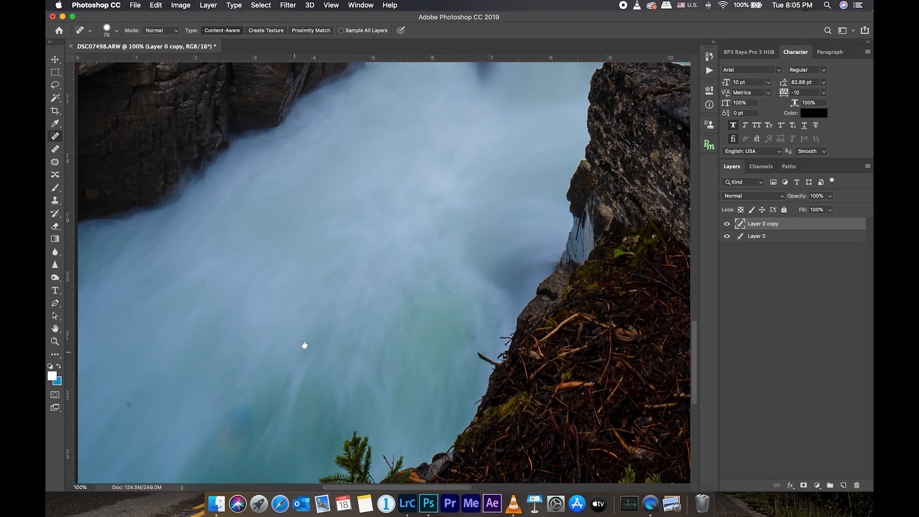
drag(304, 345, 458, 264)
click(289, 318)
click(362, 287)
click(362, 340)
click(374, 382)
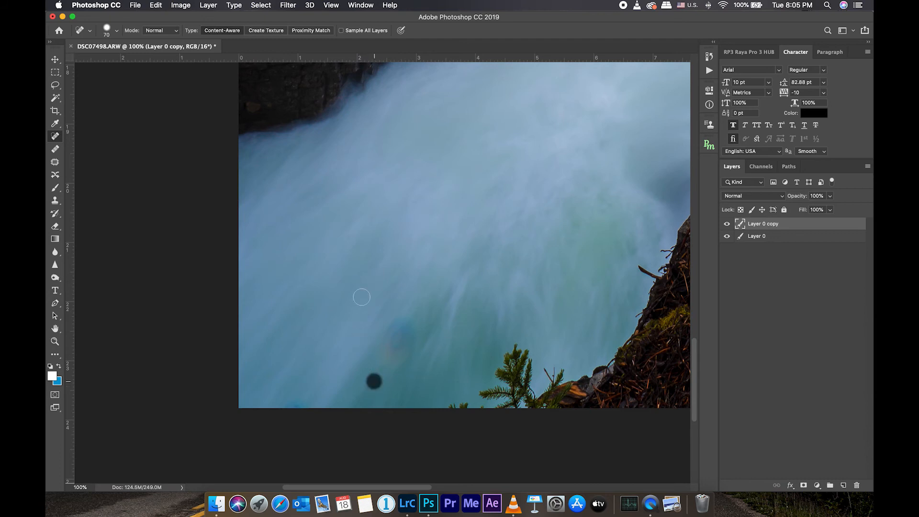
click(347, 236)
click(437, 368)
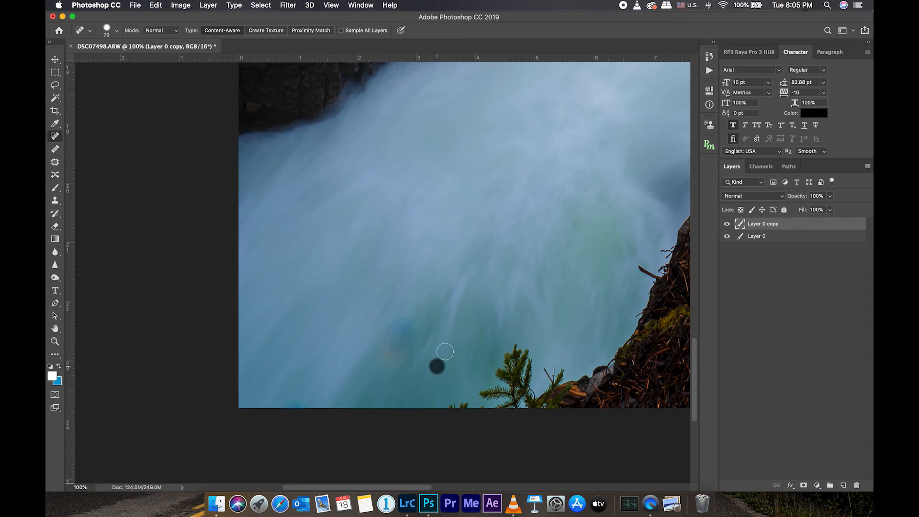
mouse_move(408, 313)
mouse_down()
mouse_move(343, 379)
mouse_move(464, 273)
mouse_move(421, 357)
mouse_up()
Examine the cliffs, the upper river and the tree-covered island up close for remaining spots
key(super+r)
mouse_move(530, 266)
mouse_down()
mouse_move(323, 161)
mouse_move(365, 318)
mouse_up()
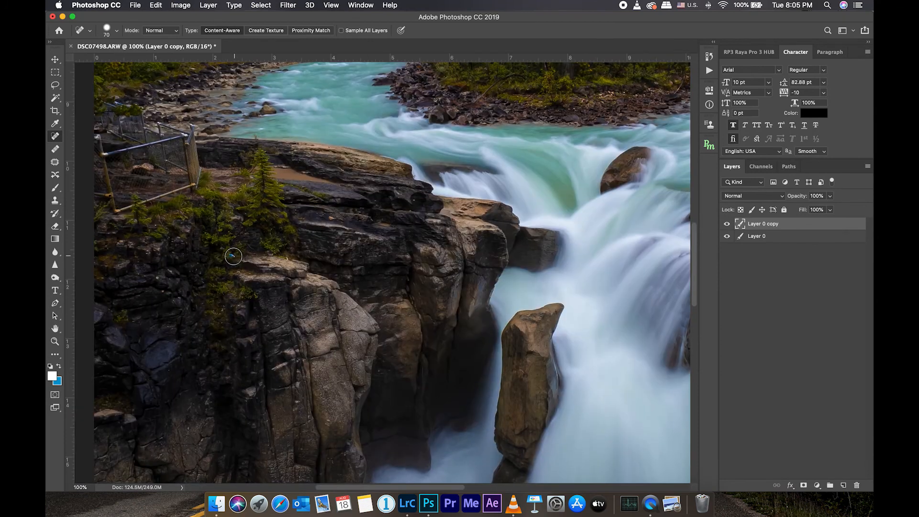
key(super+r)
mouse_move(516, 235)
mouse_down()
mouse_move(421, 274)
mouse_move(295, 260)
mouse_move(531, 262)
mouse_up()
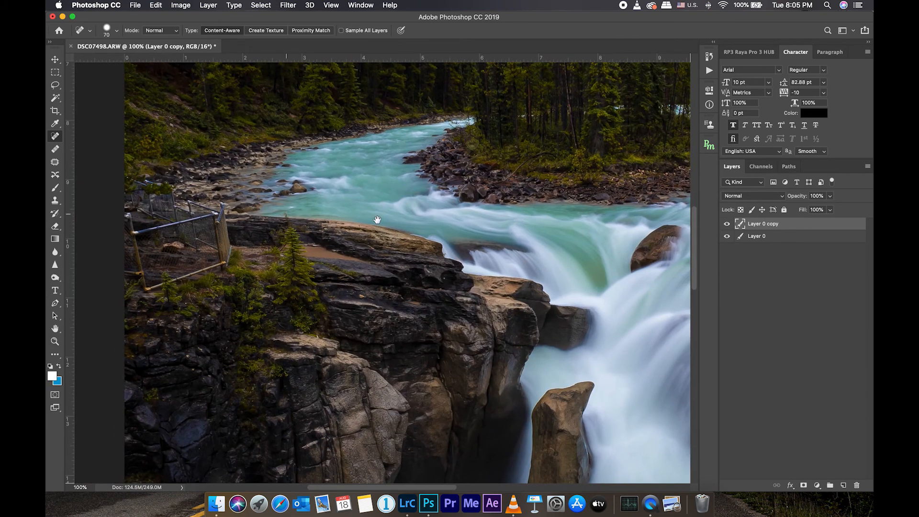
drag(491, 236, 230, 220)
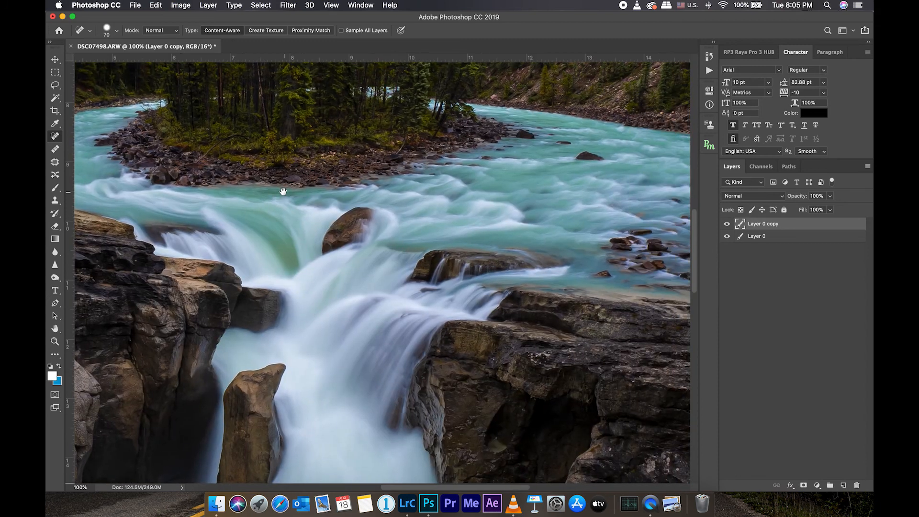
drag(283, 192, 159, 144)
drag(367, 232, 431, 270)
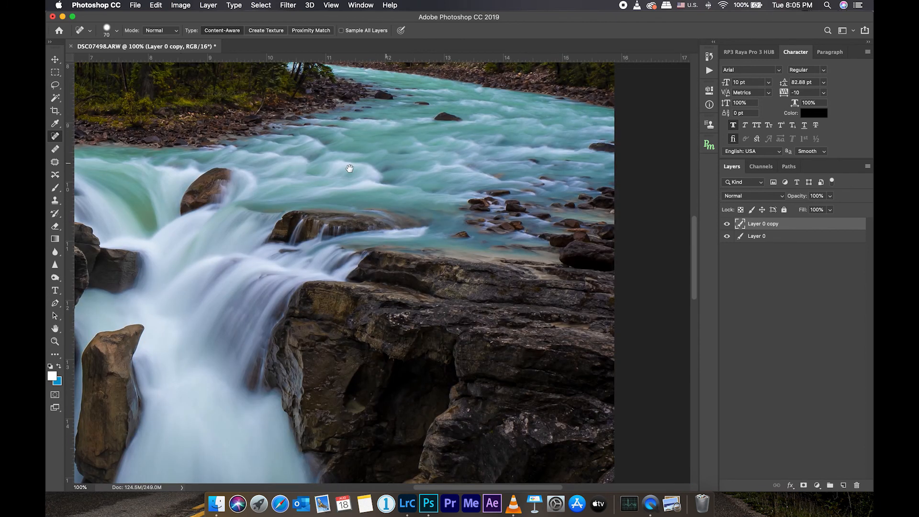
scroll(350, 168, up, 10)
scroll(349, 168, left, 6)
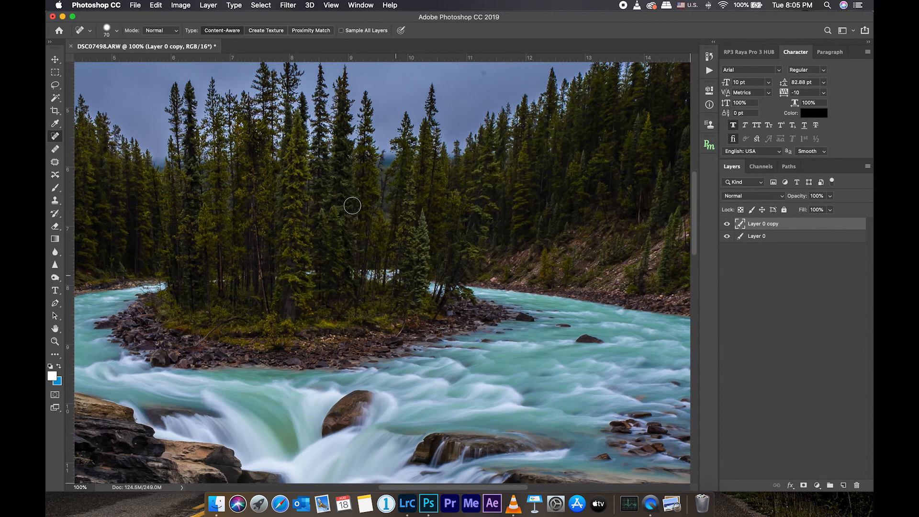
Heal the two dust spots in the bright clouds beneath the hanging fir branches with the Content-Aware Spot Healing Brush
drag(345, 182, 436, 367)
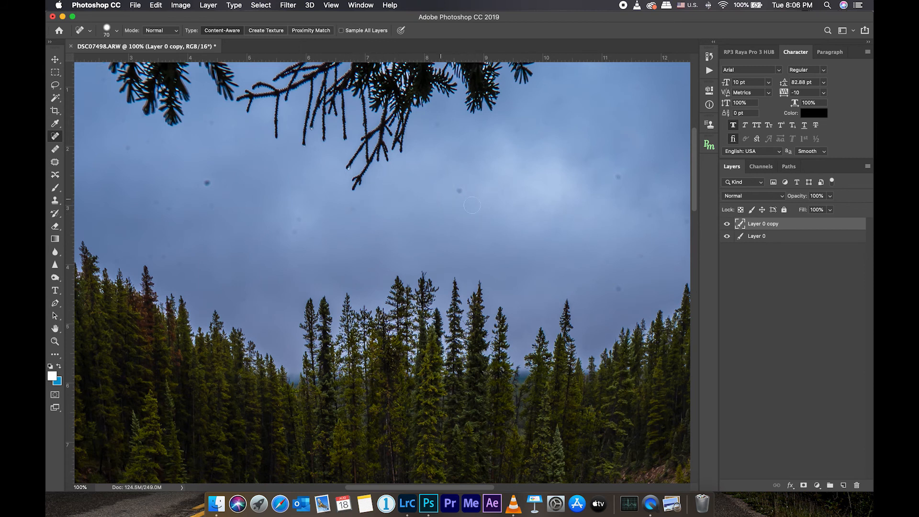
drag(378, 189, 461, 225)
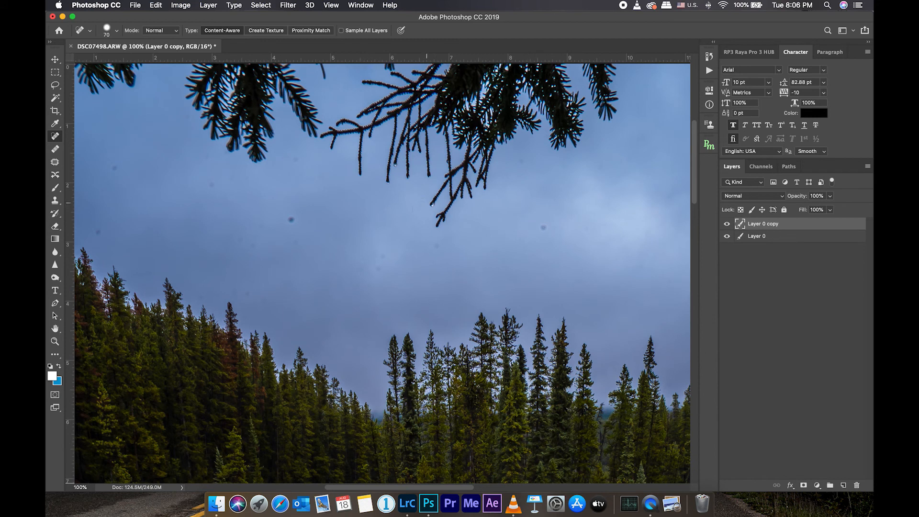
scroll(554, 226, right, 5)
right_click(451, 229)
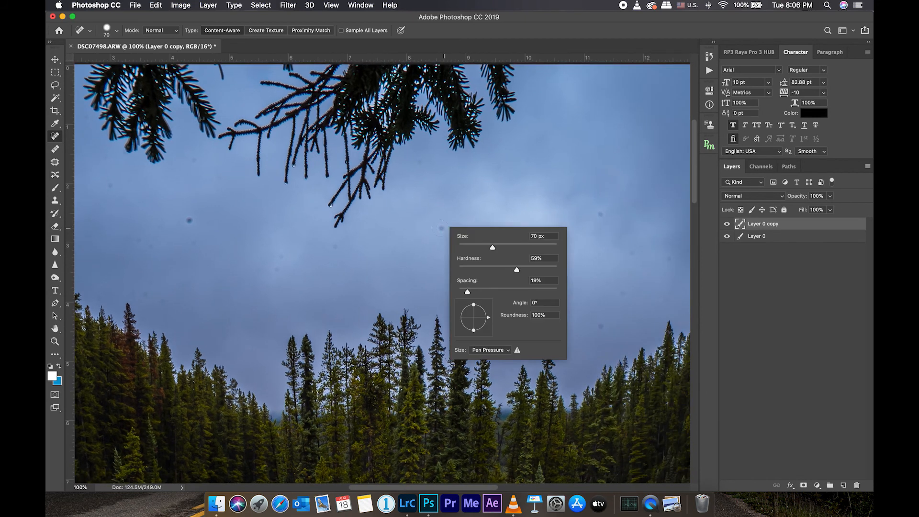
click(461, 215)
right_click(443, 227)
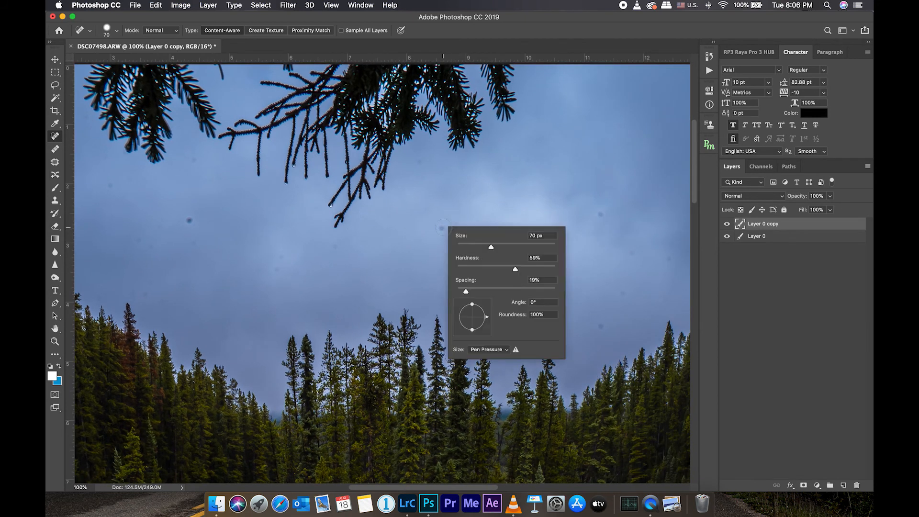
click(440, 225)
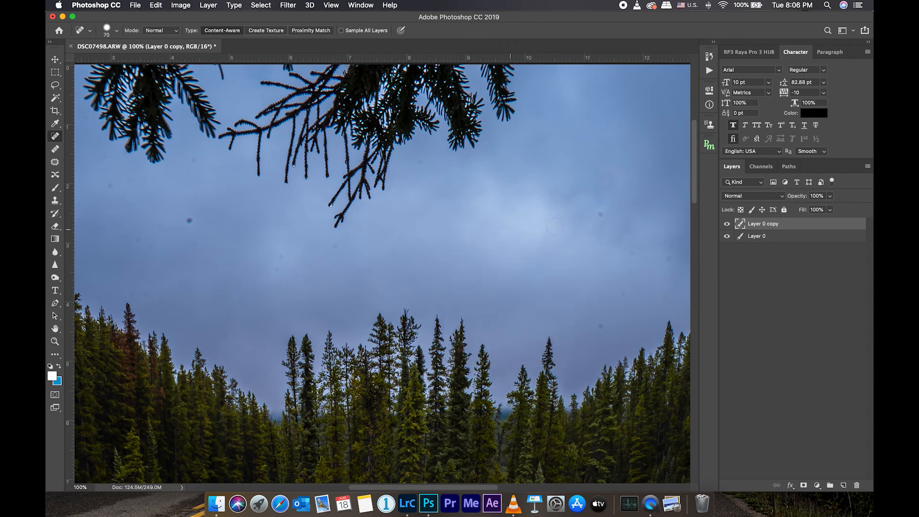
click(600, 215)
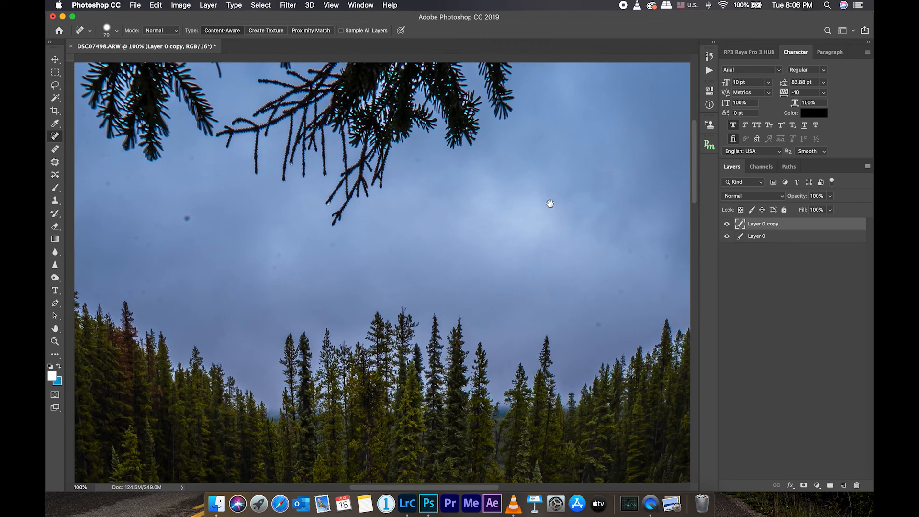
Heal the dust spots in the sky between the bright cloud patch and the right-hand forest slope
scroll(551, 203, right, 5)
scroll(550, 203, down, 2)
click(501, 213)
click(535, 219)
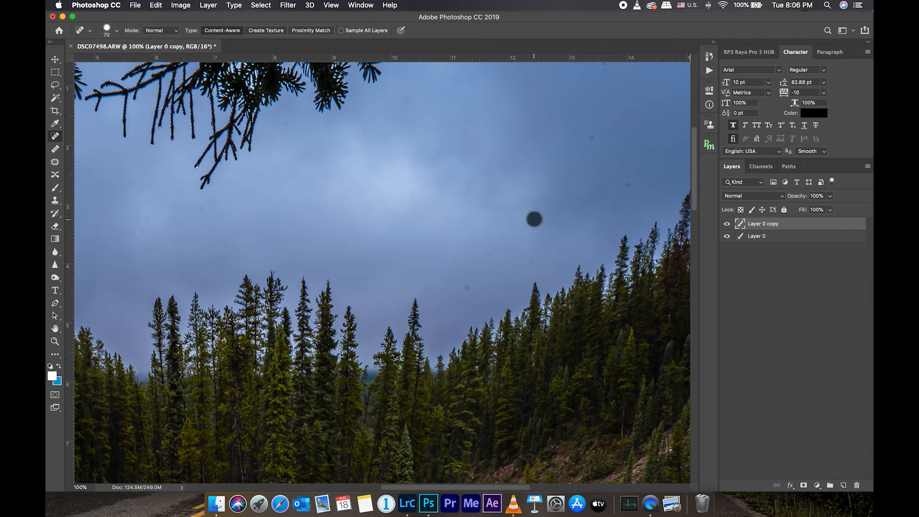
click(480, 196)
click(492, 256)
click(471, 286)
click(453, 261)
click(531, 260)
Heal the spots in the sky directly above the tall trees on the right-hand slope
click(562, 250)
click(611, 239)
click(630, 182)
click(592, 139)
click(666, 160)
Heal the remaining sky spots near the photo's upper-right corner and along its right edge
drag(573, 124, 560, 180)
click(629, 115)
click(592, 128)
click(664, 111)
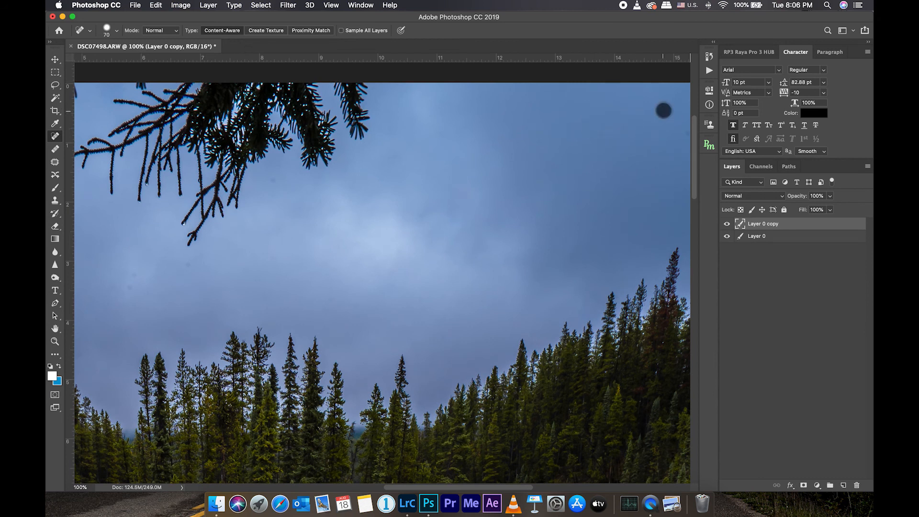
scroll(550, 139, right, 3)
click(591, 126)
click(622, 81)
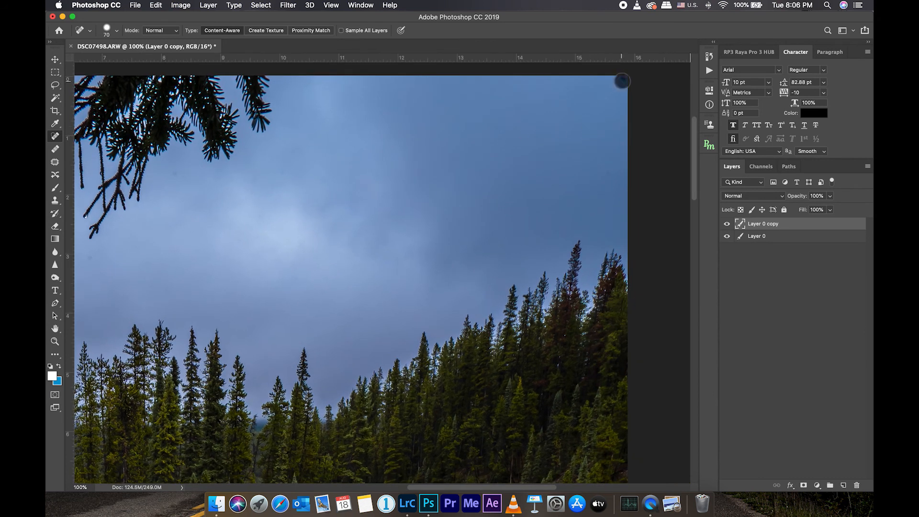
click(608, 170)
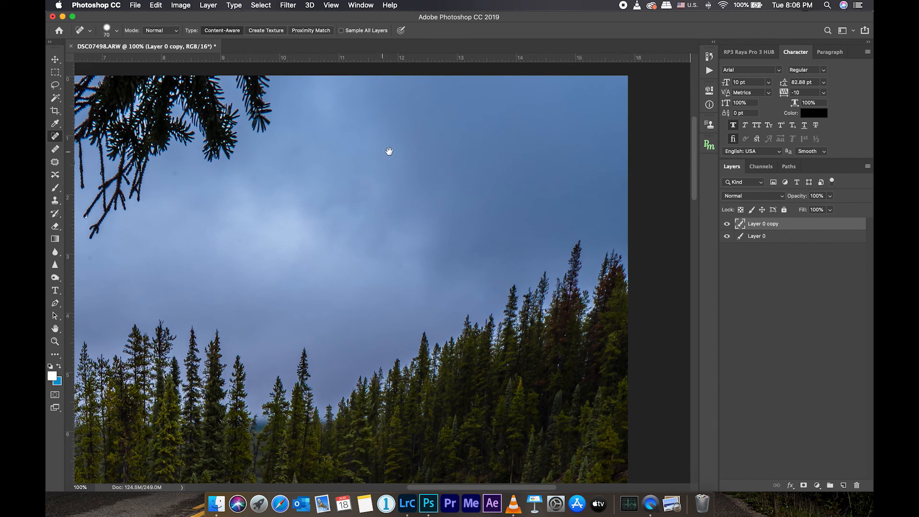
Heal the faint spots in the sky beside and below the tip of the hanging branch
drag(390, 152, 541, 144)
click(433, 165)
click(459, 158)
click(353, 160)
click(268, 243)
click(213, 254)
click(207, 266)
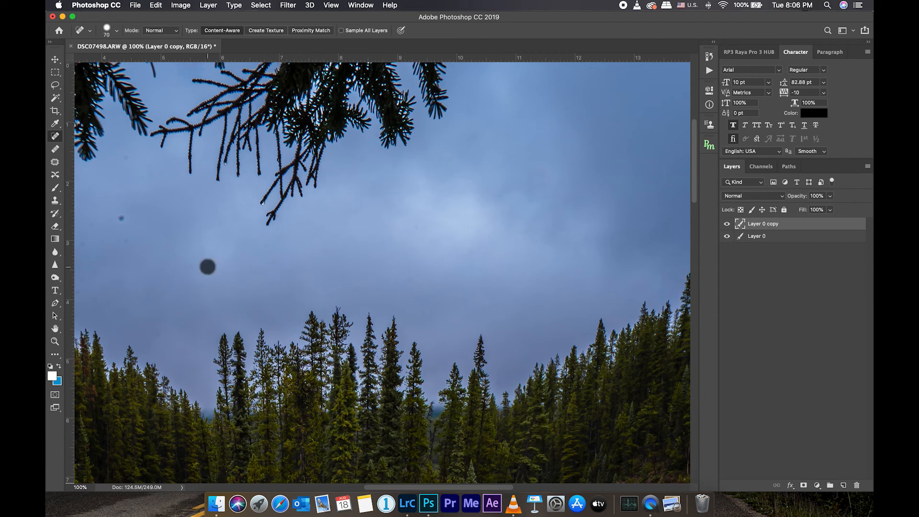
Heal the prominent dark spot and the fainter marks around it in the sky above the left-hand forest
scroll(402, 256, left, 10)
click(329, 167)
click(352, 179)
click(345, 191)
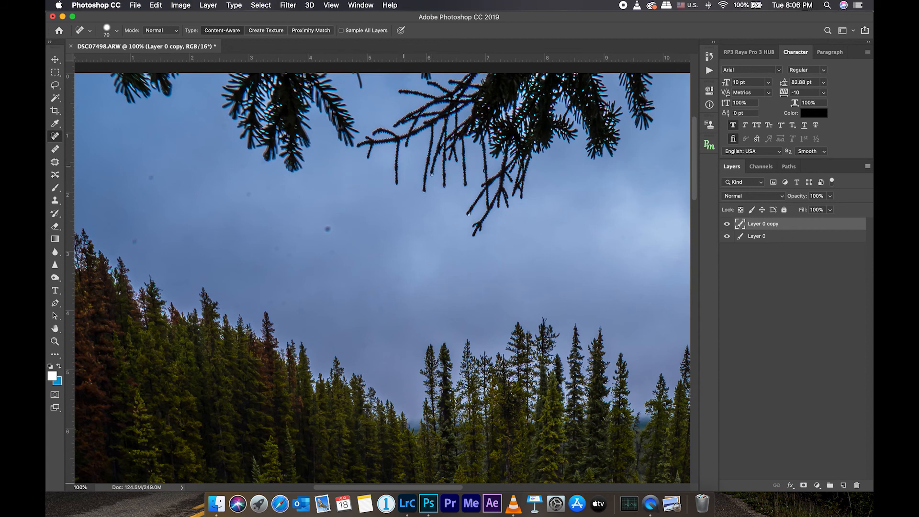
click(328, 228)
click(331, 254)
click(278, 251)
click(299, 235)
click(287, 255)
click(289, 293)
click(287, 301)
click(300, 310)
click(270, 305)
drag(240, 293, 240, 305)
Heal the remaining spots along the sky's left side, from the fir branches down to the left tree line
click(244, 170)
click(220, 127)
click(149, 175)
click(140, 193)
click(134, 238)
click(111, 220)
click(265, 186)
click(278, 186)
click(360, 338)
click(389, 360)
click(159, 142)
scroll(332, 235, right, 5)
scroll(333, 235, down, 2)
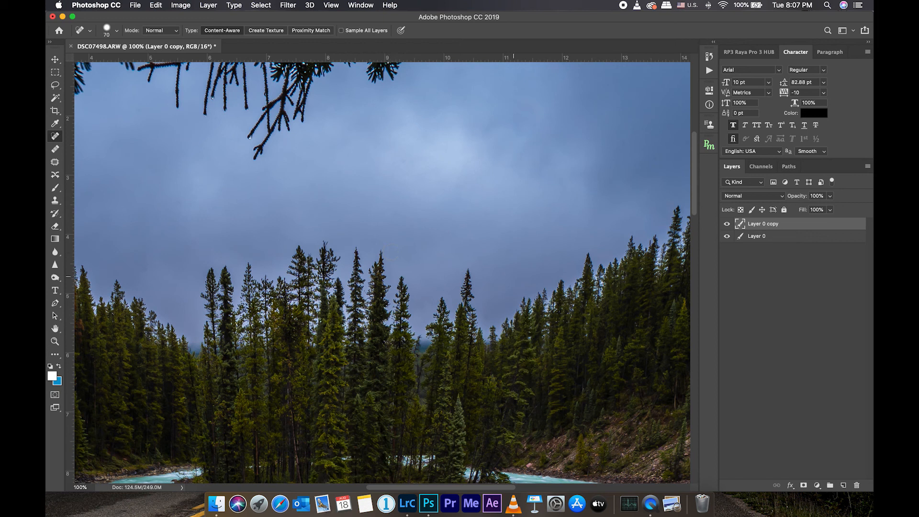
click(394, 216)
Fit the whole photo in view and compare it with and without the retouched Layer 0 copy
double_click(55, 329)
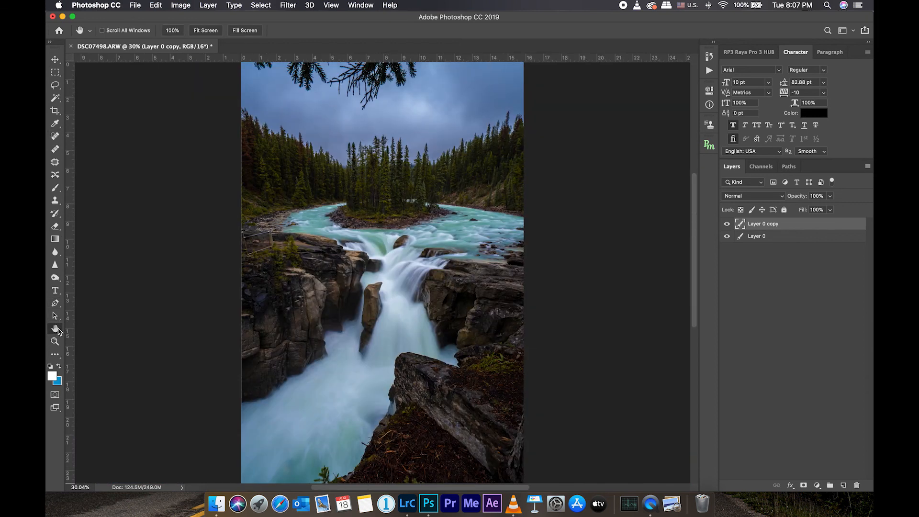
click(728, 225)
click(728, 225)
click(727, 225)
click(728, 225)
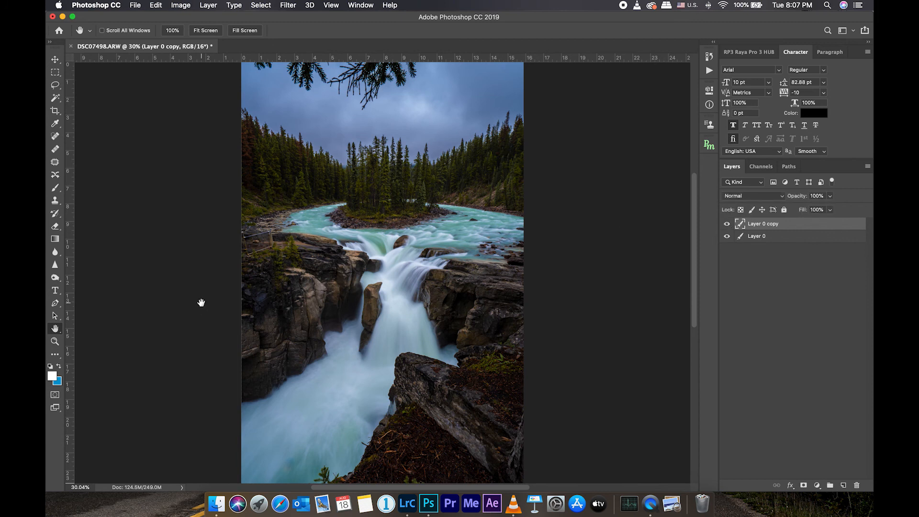
Compare the sky up close with and without the retouched layer, then return to the full photo
click(56, 340)
click(393, 132)
drag(392, 133, 420, 291)
key(space)
key(super+r)
click(727, 224)
click(727, 224)
click(727, 224)
click(726, 224)
click(727, 225)
click(726, 224)
click(727, 224)
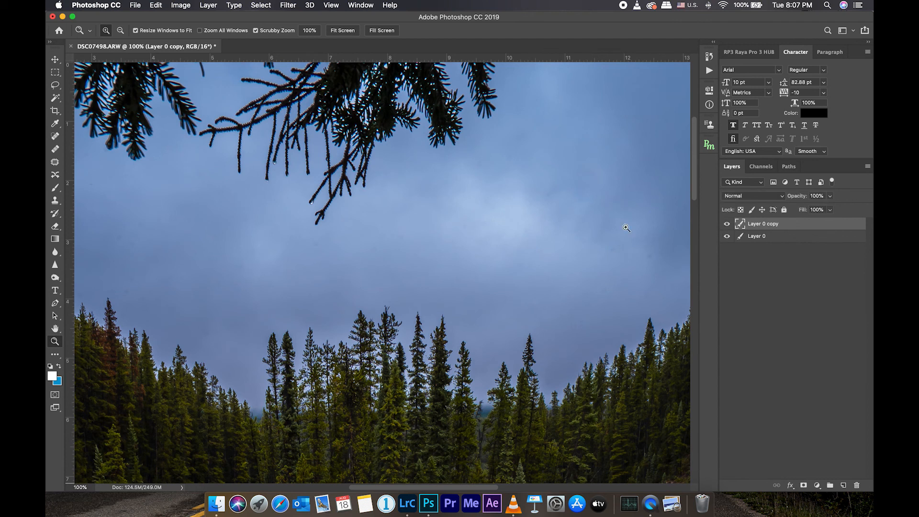
double_click(55, 330)
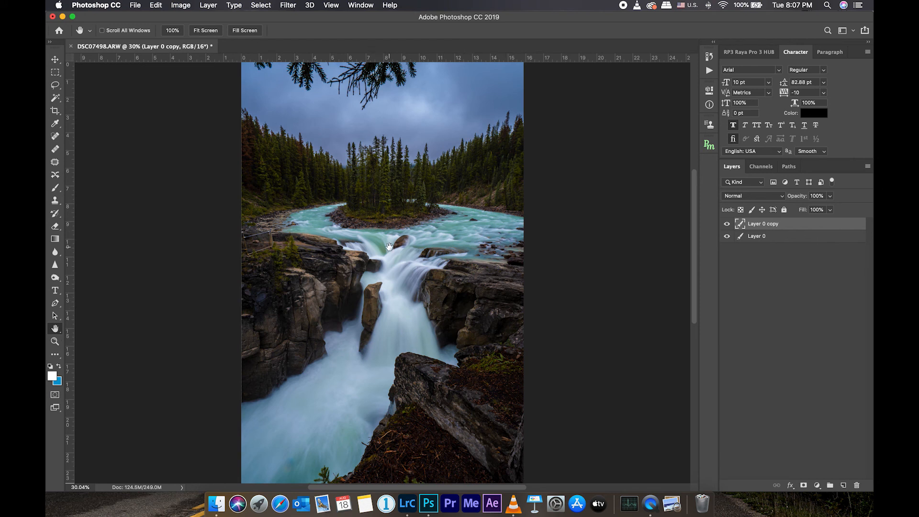
Try a Curves adjustment layer with a red-channel midpoint at input 130 and output 126
click(817, 485)
click(817, 347)
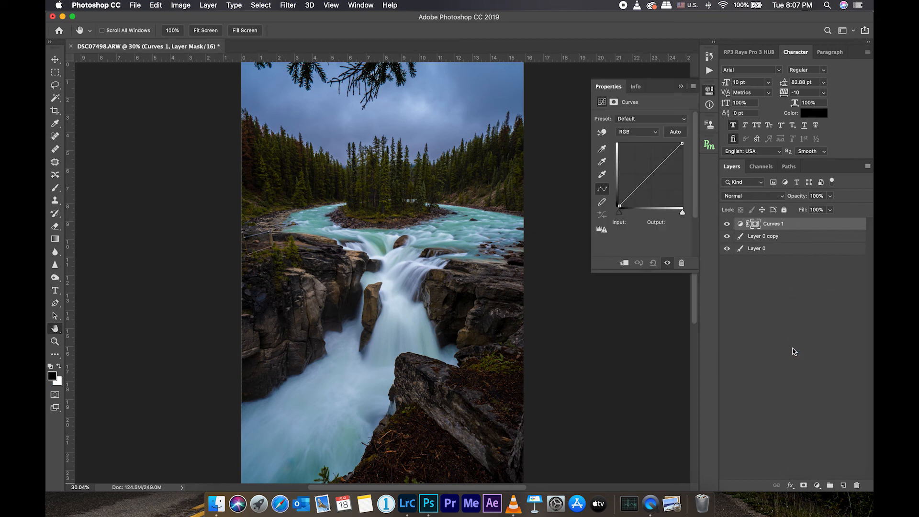
click(631, 136)
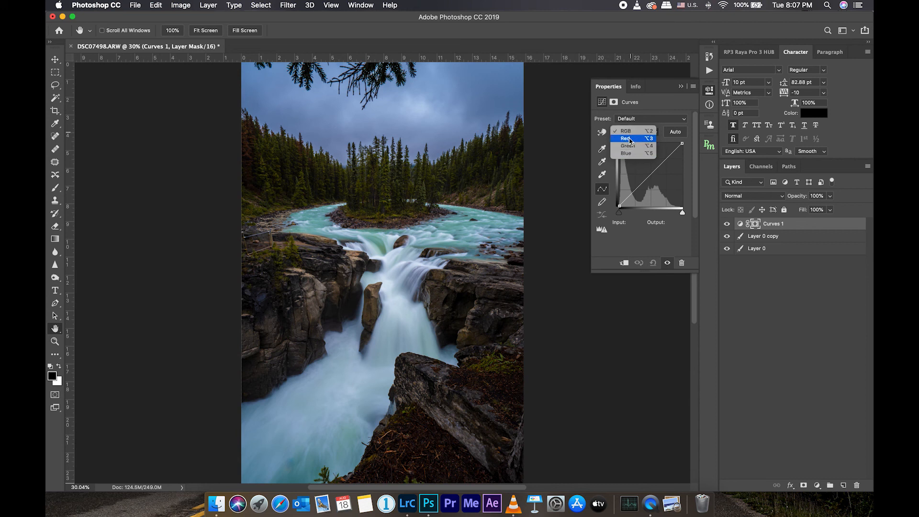
click(630, 140)
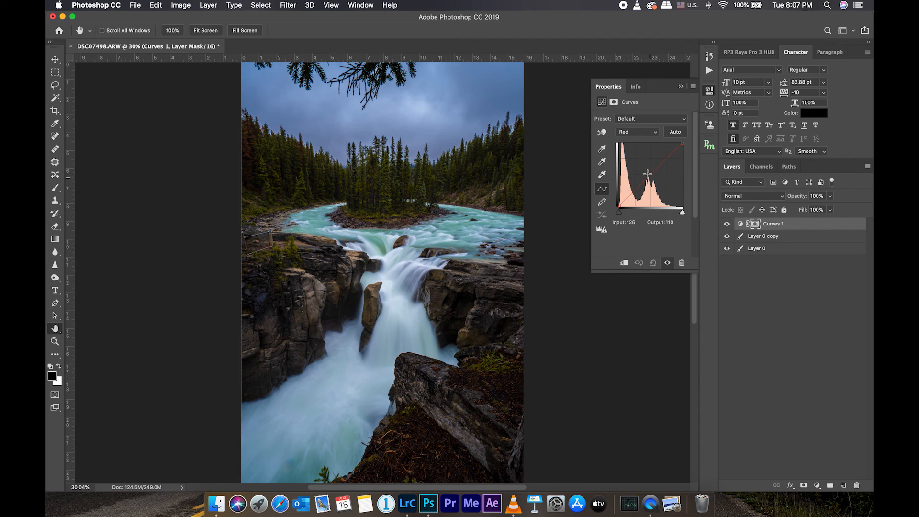
drag(647, 175, 652, 175)
Compare the photo with and without the Curves adjustment
click(727, 224)
click(728, 224)
click(728, 223)
click(728, 223)
click(729, 223)
click(729, 224)
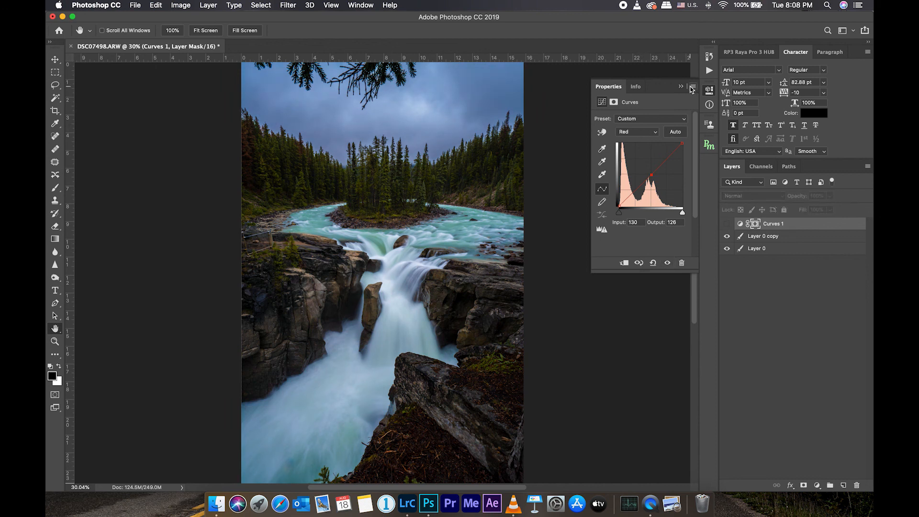
Close the adjustment's floating panels and delete the Curves 1 layer
click(692, 90)
click(748, 217)
click(742, 224)
click(694, 90)
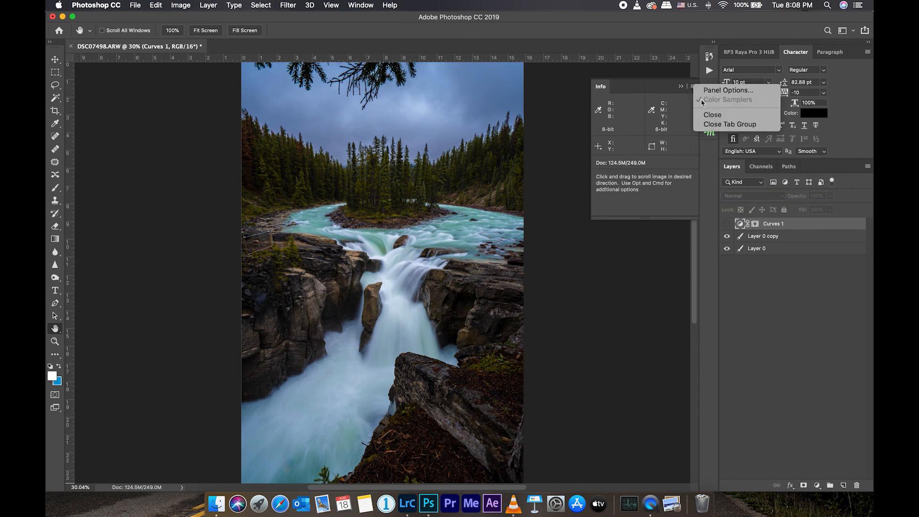
click(703, 115)
key(Delete)
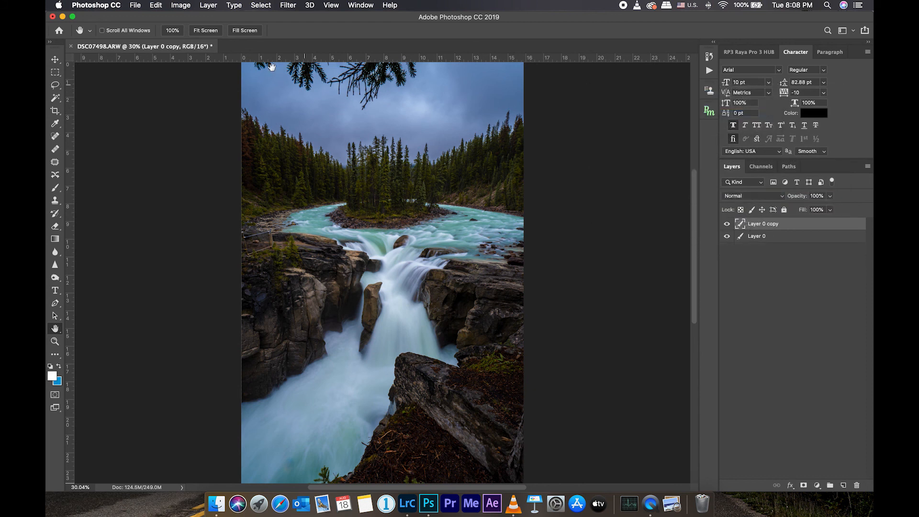
Save the retouched photo and switch to Lightroom Classic
click(136, 5)
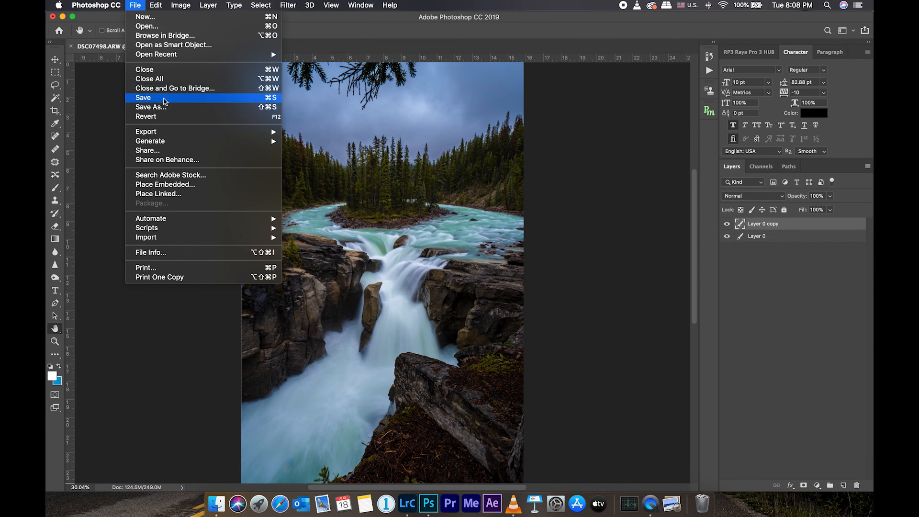
click(164, 98)
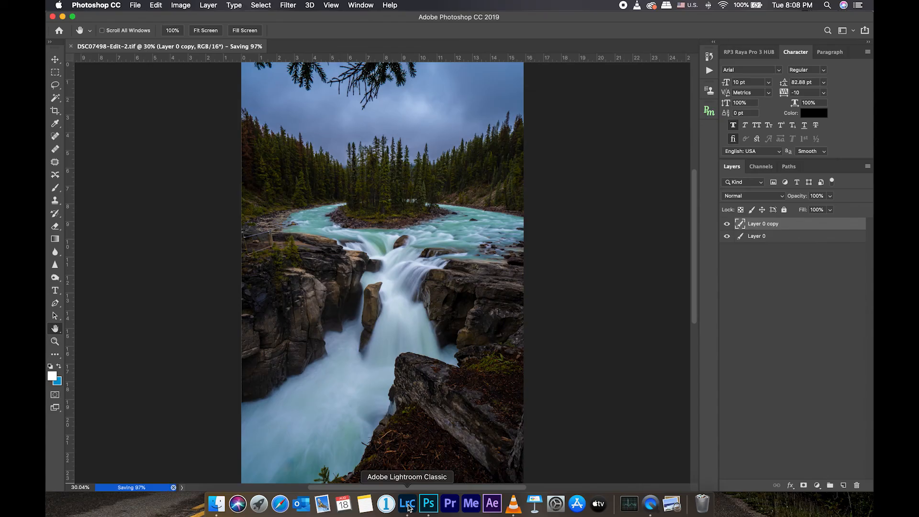
click(408, 503)
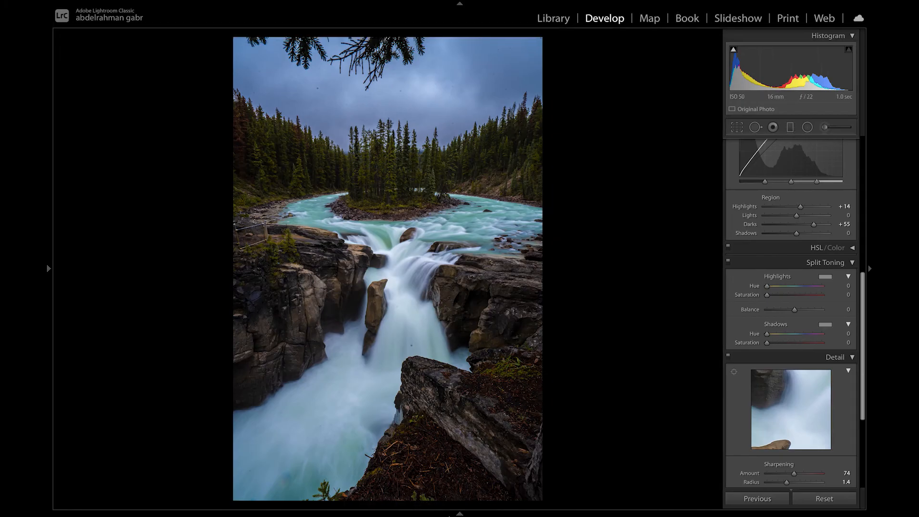
Reveal the filmstrip and compare the retouched DSC07498-Edit-2.tif with the original DSC07498.ARW at full view
click(459, 514)
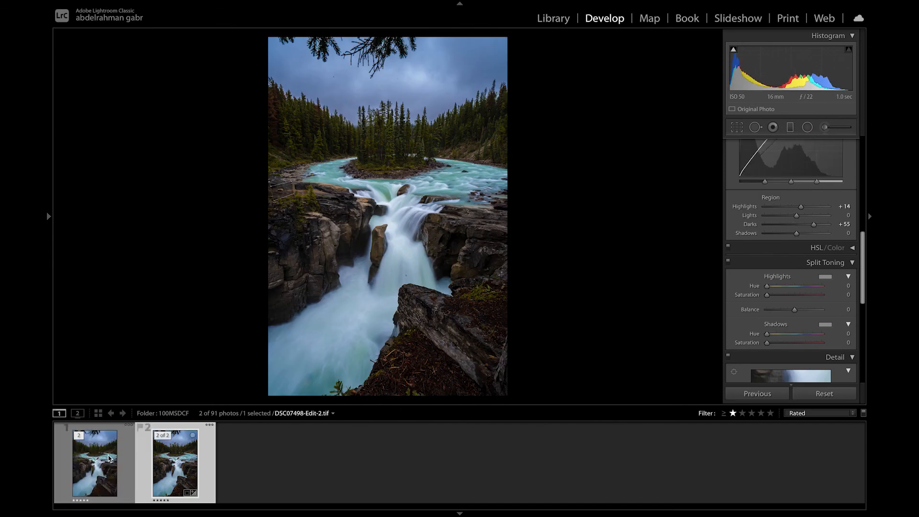
click(109, 459)
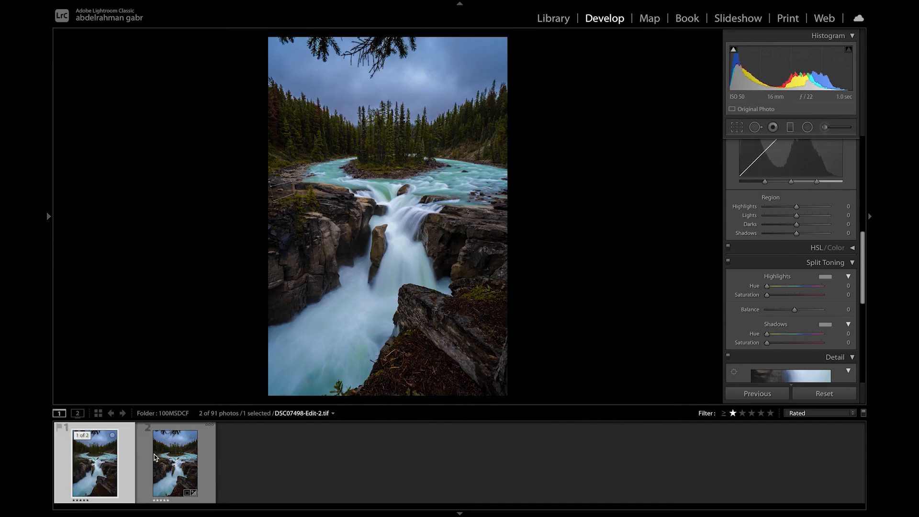
click(155, 458)
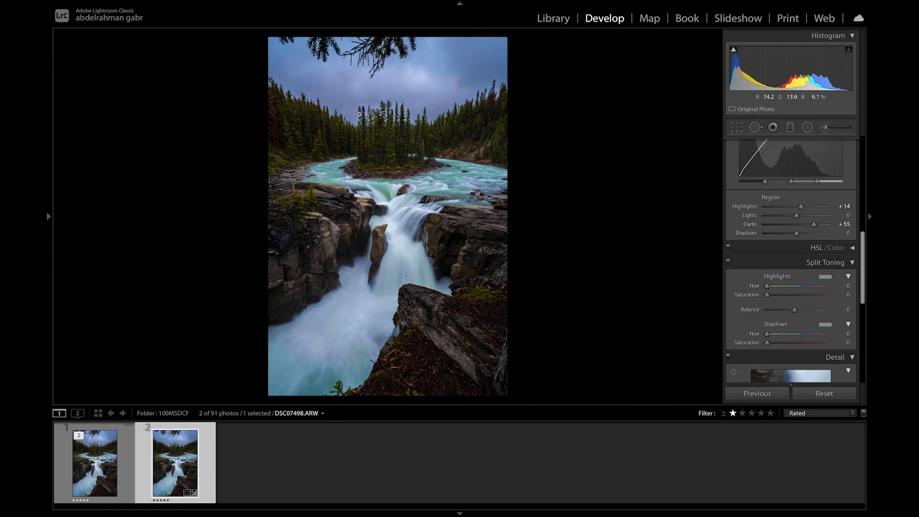
key(Left)
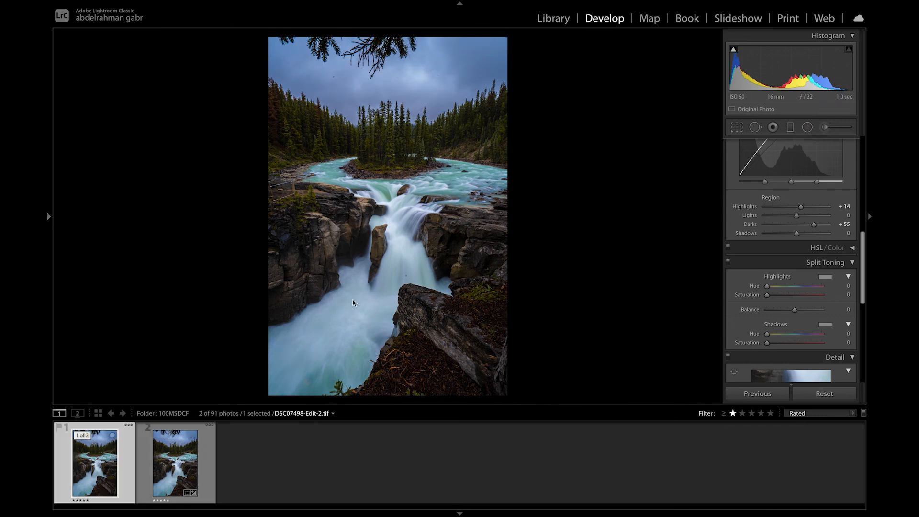
Compare the waterfall area up close in the original and the retouched TIFF, finishing on the full DSC07498-Edit-2.tif
click(389, 250)
key(Right)
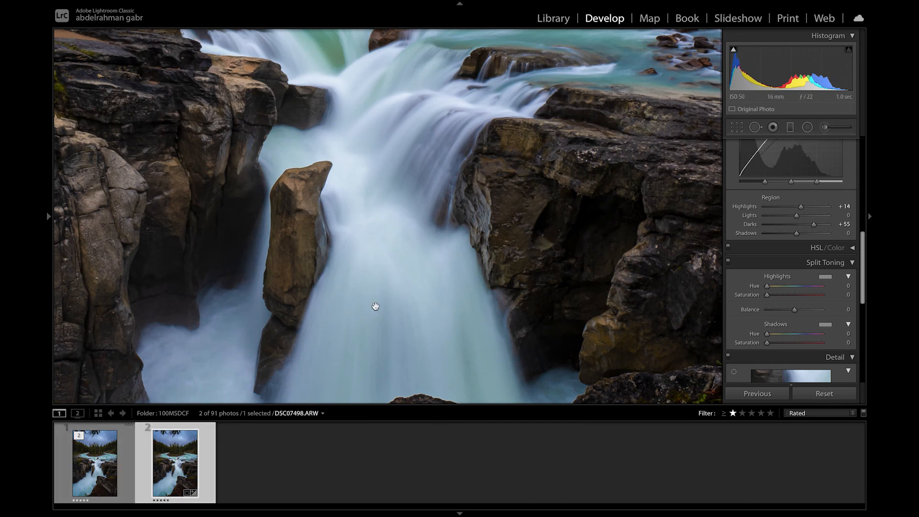
drag(382, 311, 388, 222)
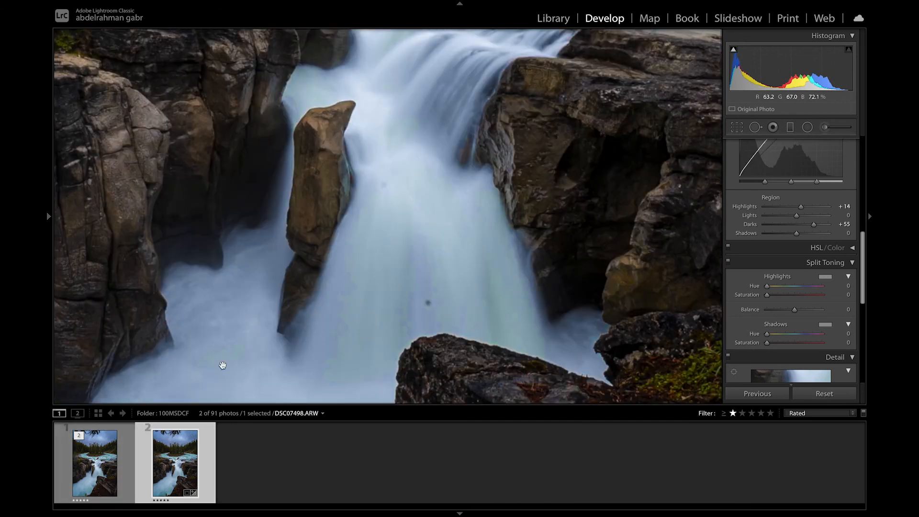
click(115, 445)
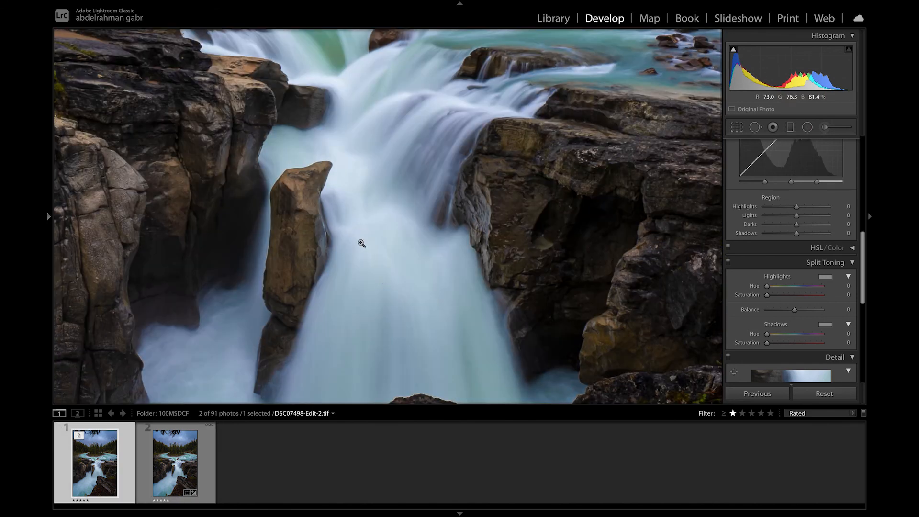
click(359, 240)
click(359, 240)
click(359, 239)
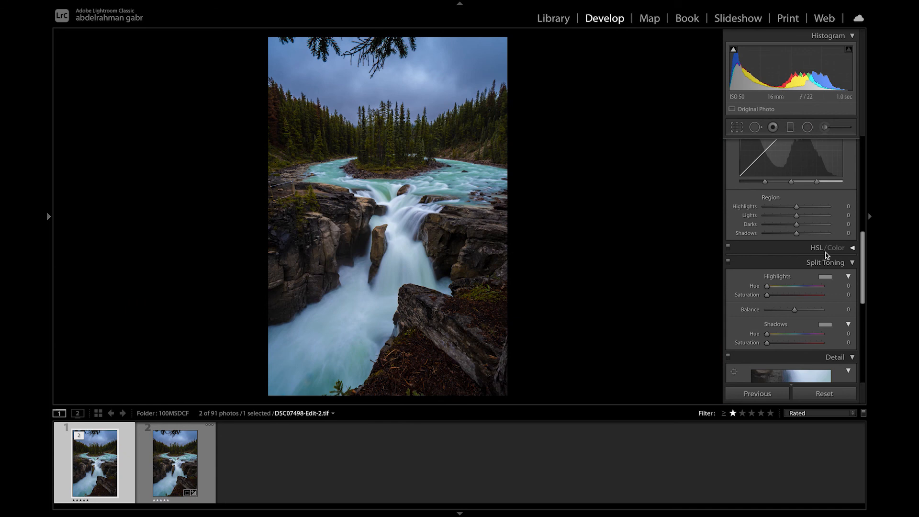
Tint the highlights blue in Split Toning with hue 217 and saturation 14, and close the highlights color picker
click(825, 278)
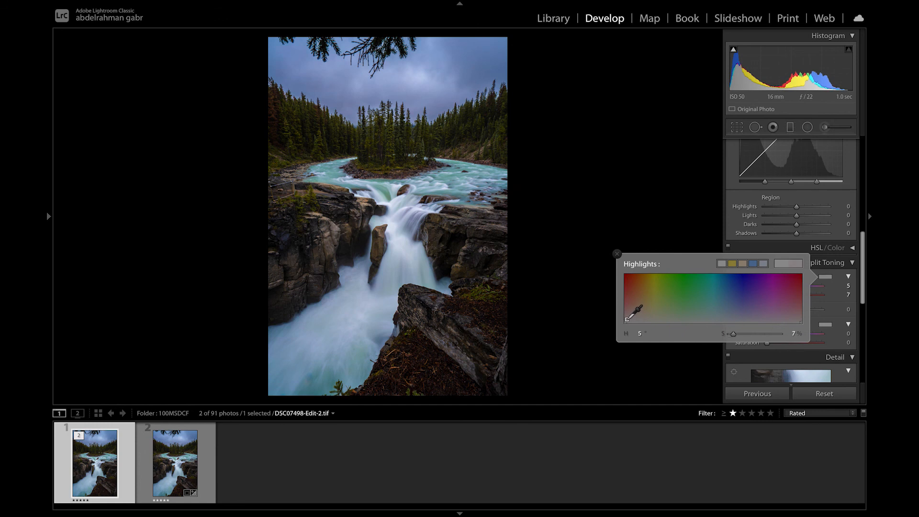
drag(628, 318, 633, 317)
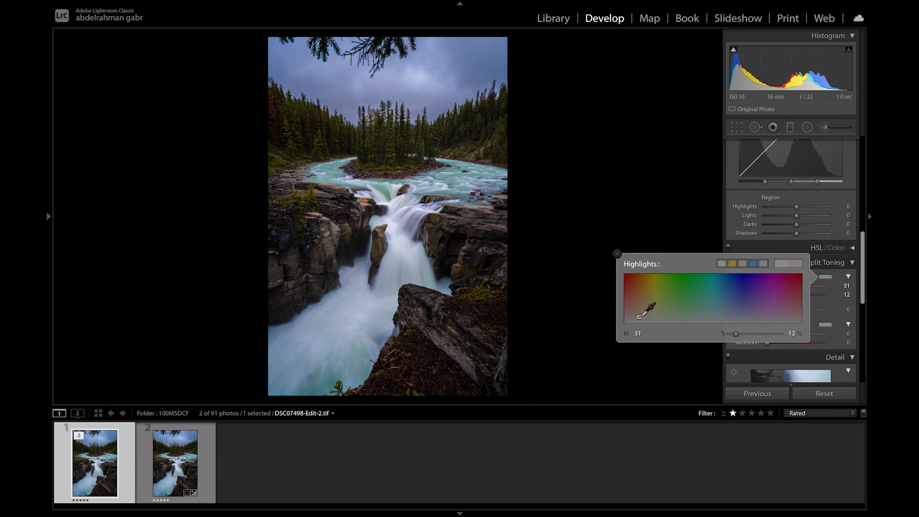
drag(645, 314, 732, 316)
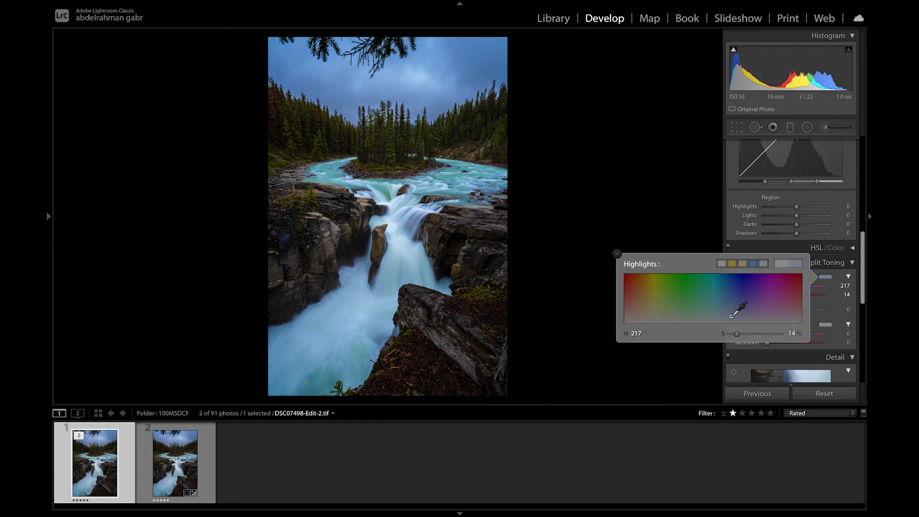
click(617, 253)
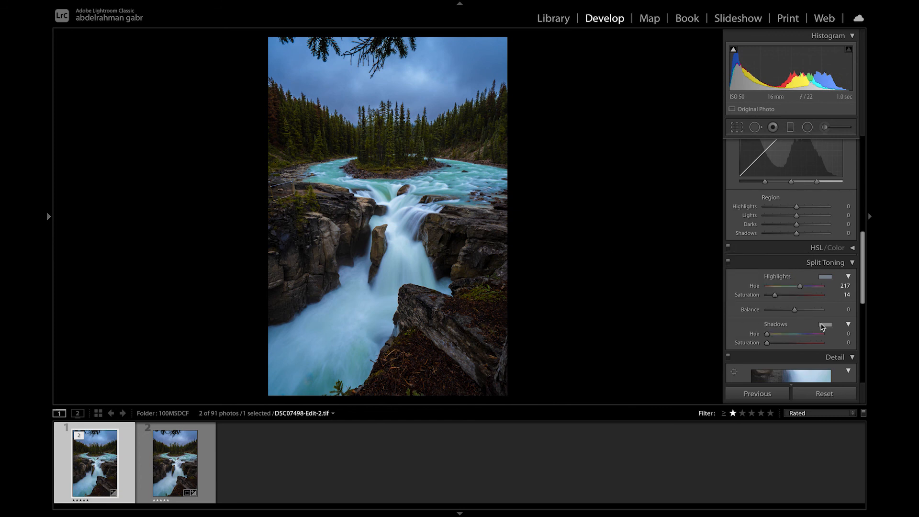
Tint the shadows green in Split Toning with hue 90 and saturation 8, and close the shadows color picker
click(824, 325)
click(628, 365)
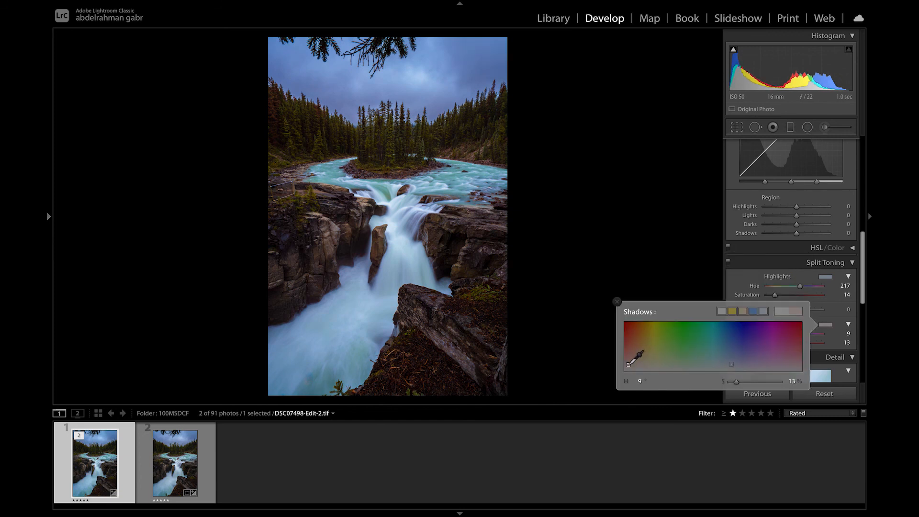
drag(628, 365, 669, 366)
click(617, 302)
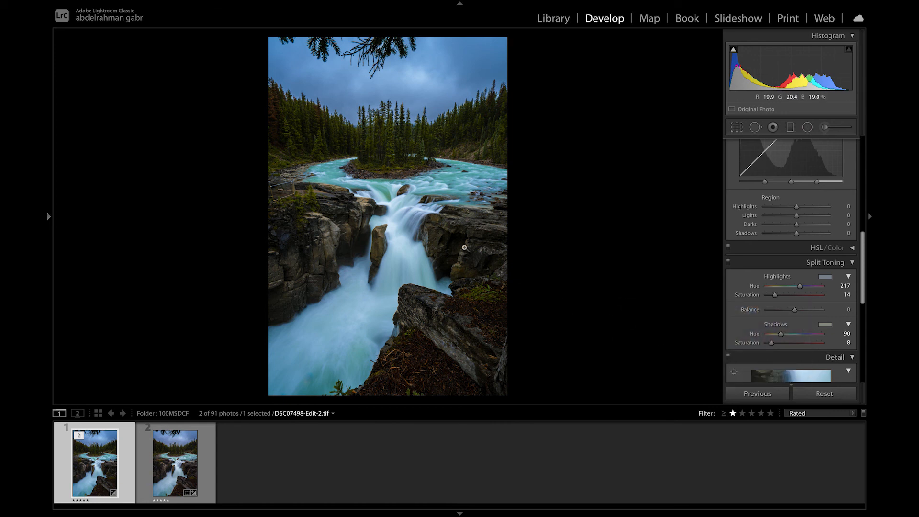
Examine the split-toned waterfall, rocks and sky up close, finishing on the full photo
click(379, 197)
drag(390, 172, 398, 290)
drag(393, 215, 421, 232)
drag(421, 373, 418, 208)
drag(421, 355, 421, 153)
click(421, 154)
scroll(785, 312, up, 10)
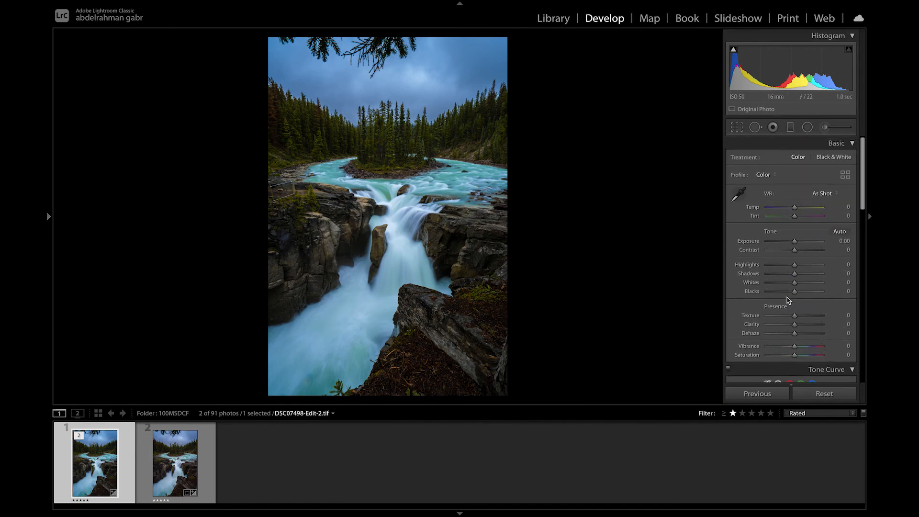
drag(795, 345, 797, 347)
drag(792, 266, 792, 266)
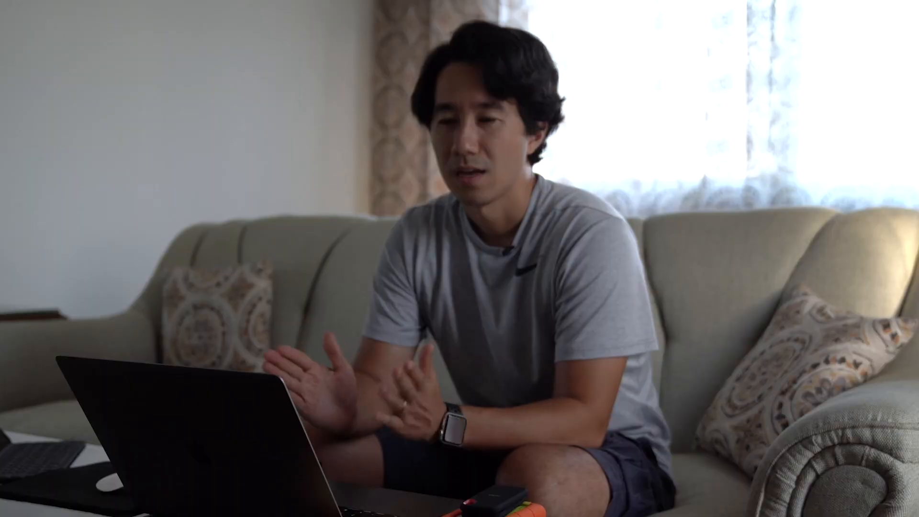